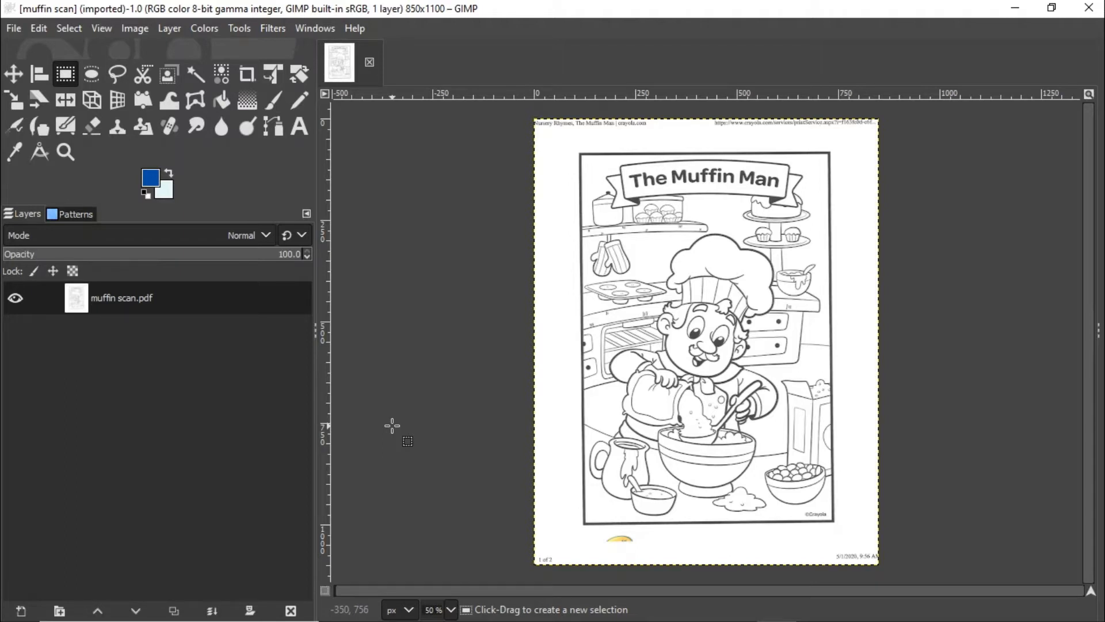
# - Switch to Firefox and show the GIMP website at gimp.org
pyautogui.click(1018, 10)
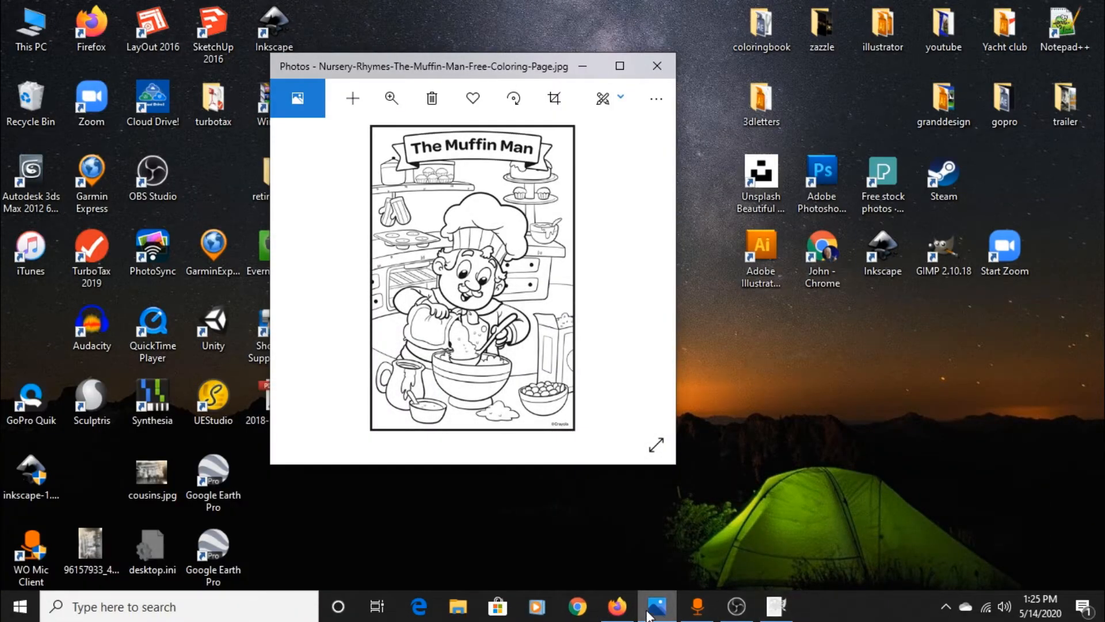
pyautogui.click(618, 606)
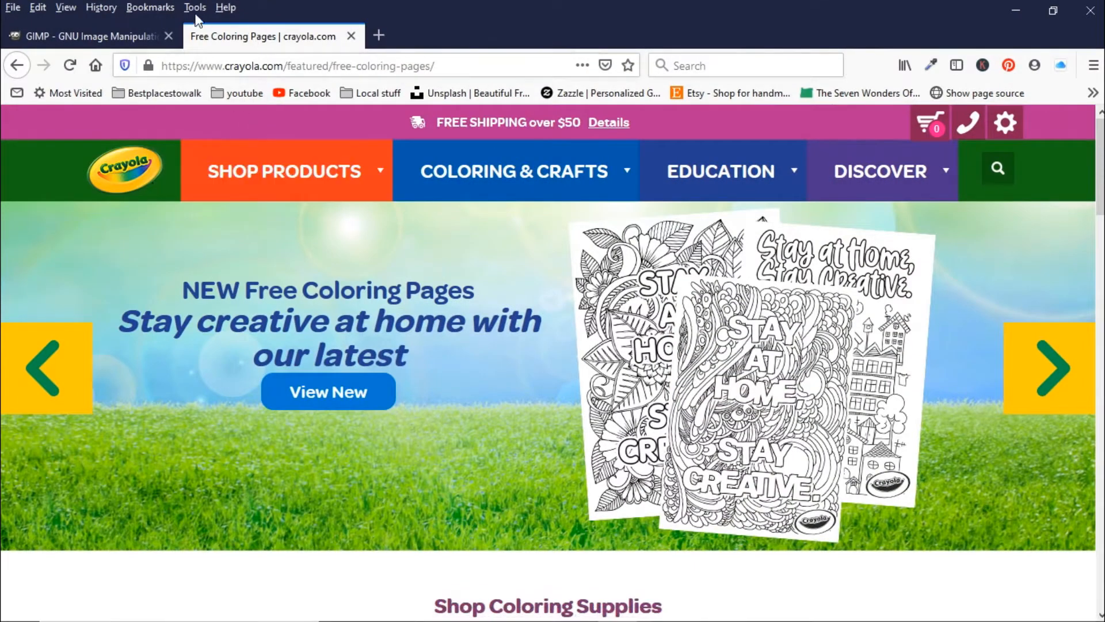
pyautogui.click(78, 41)
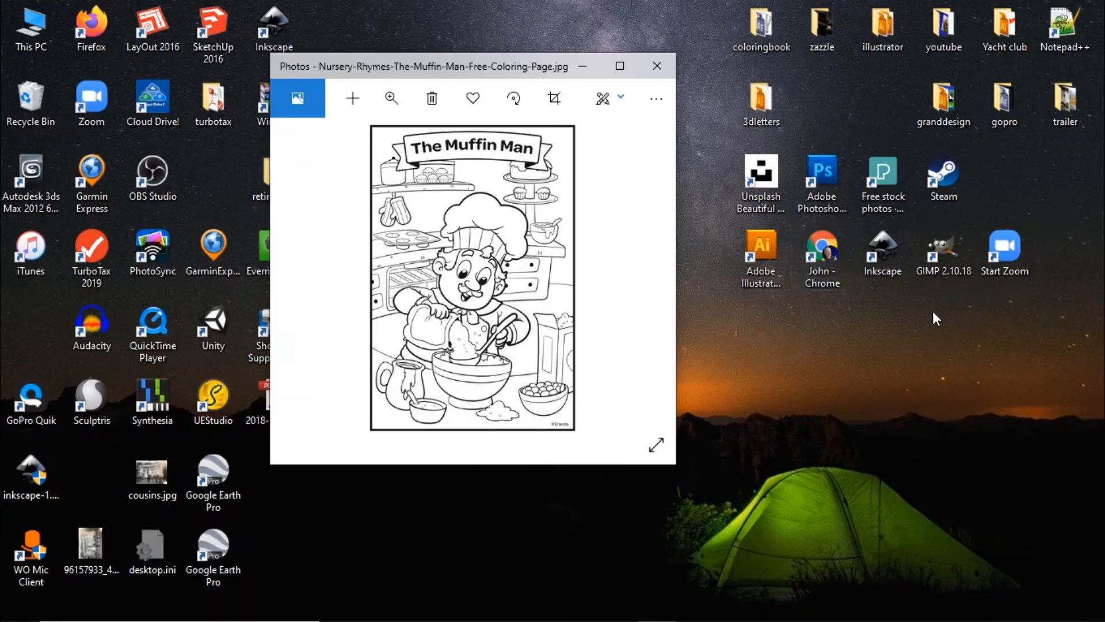
pyautogui.click(947, 248)
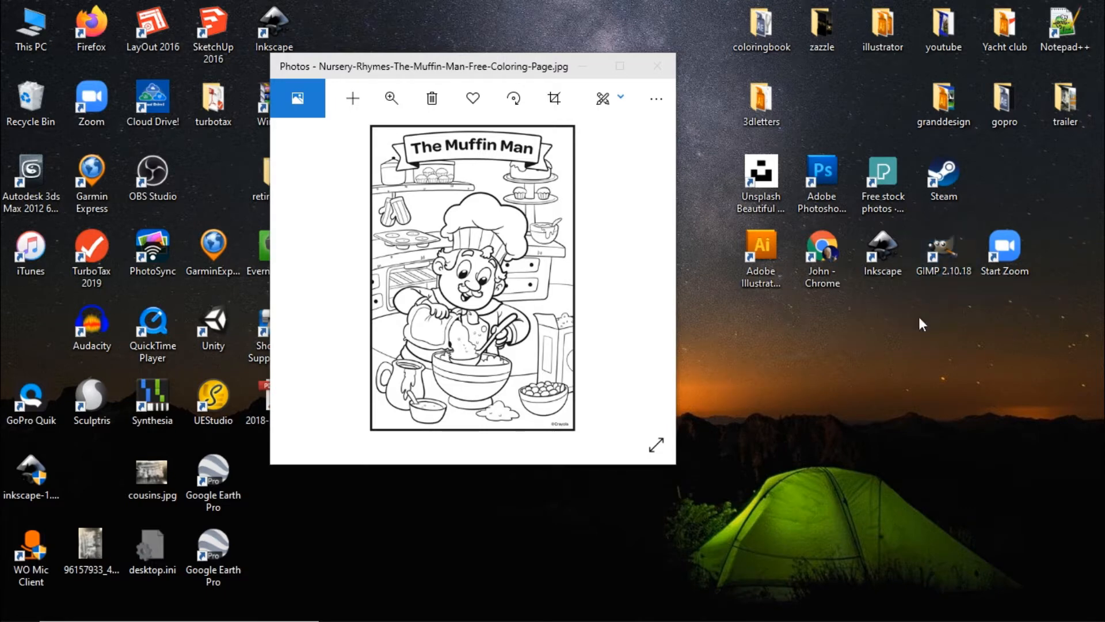
# - Return to Firefox and go to the Free Coloring Pages section of the Crayola website
pyautogui.moveTo(734, 607)
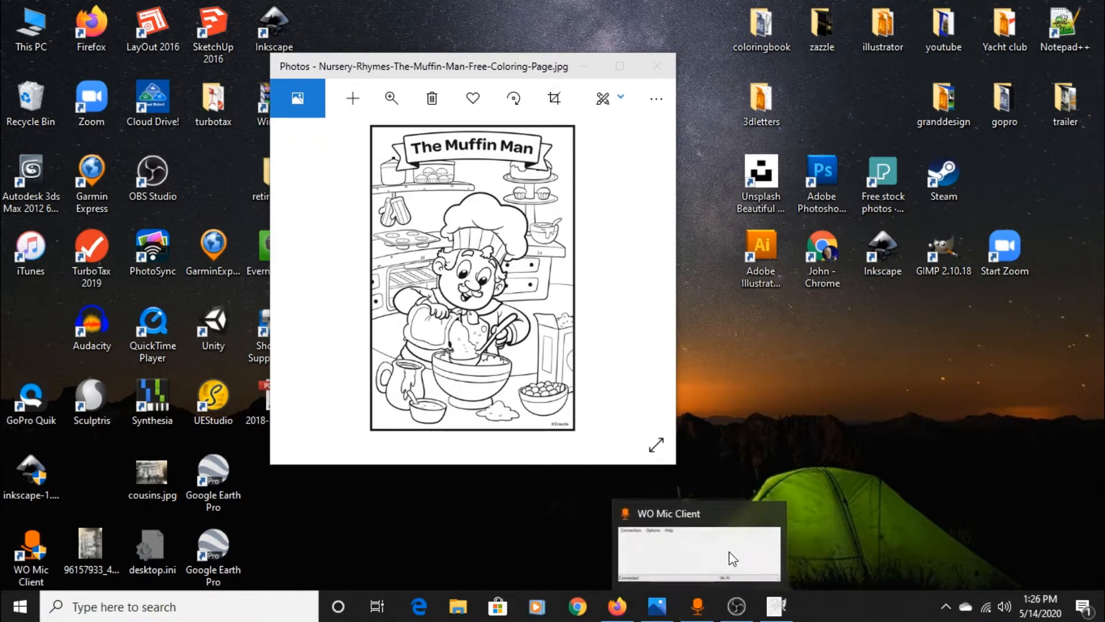
pyautogui.click(617, 612)
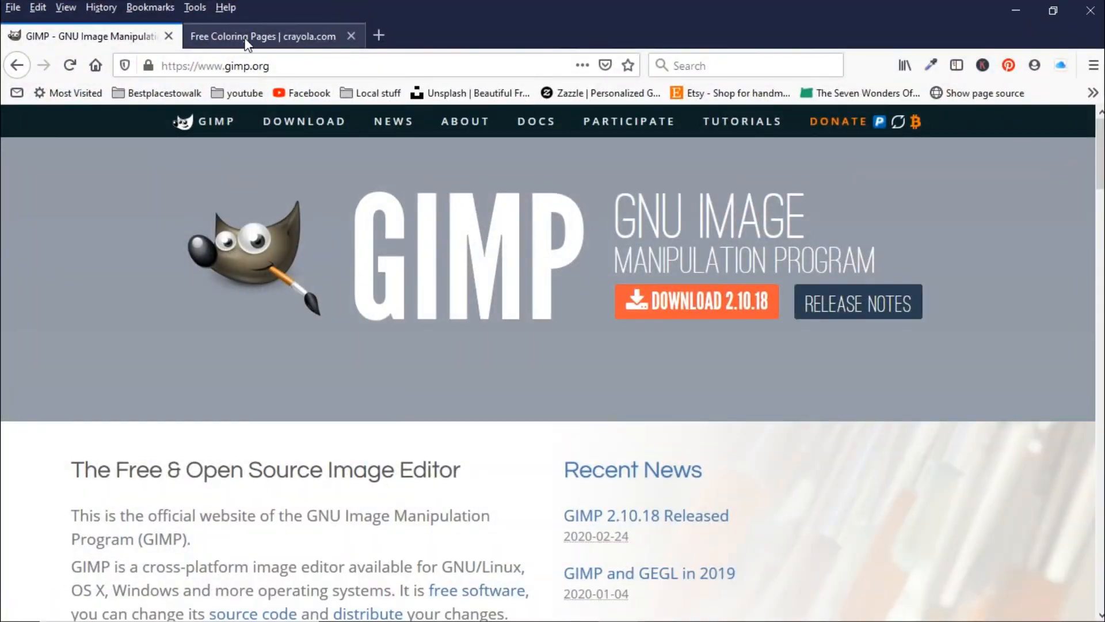
pyautogui.click(251, 40)
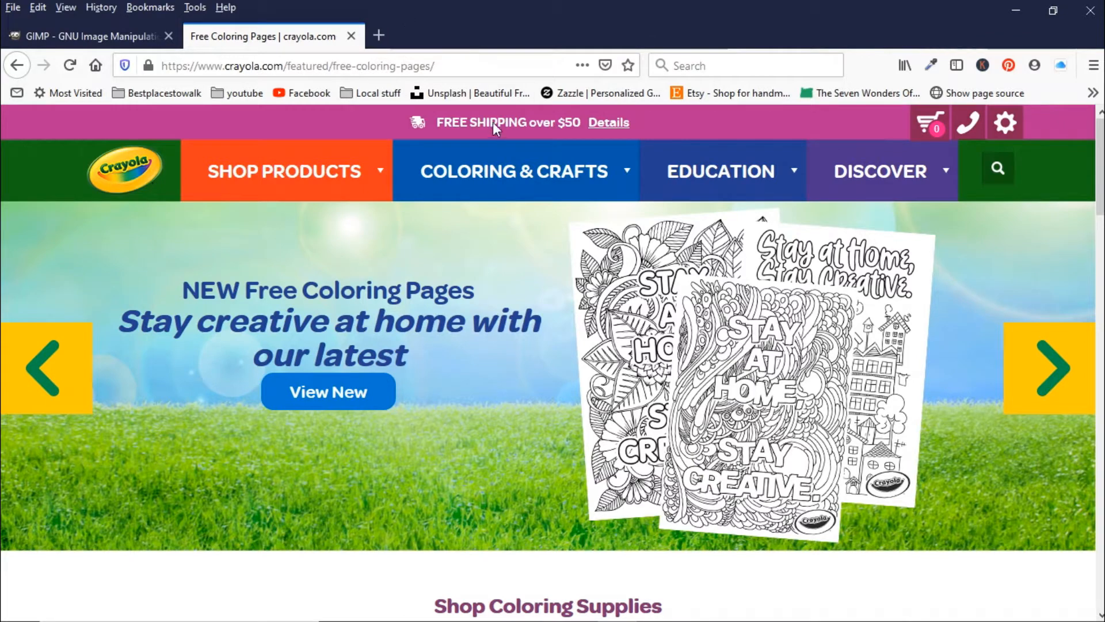
pyautogui.moveTo(586, 170)
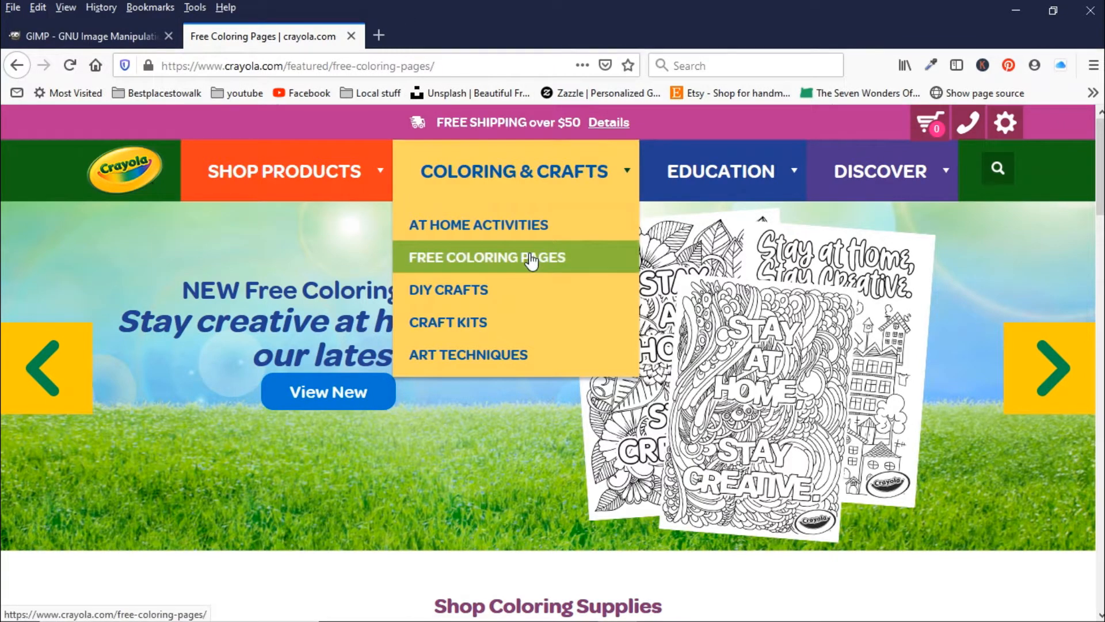
pyautogui.click(488, 257)
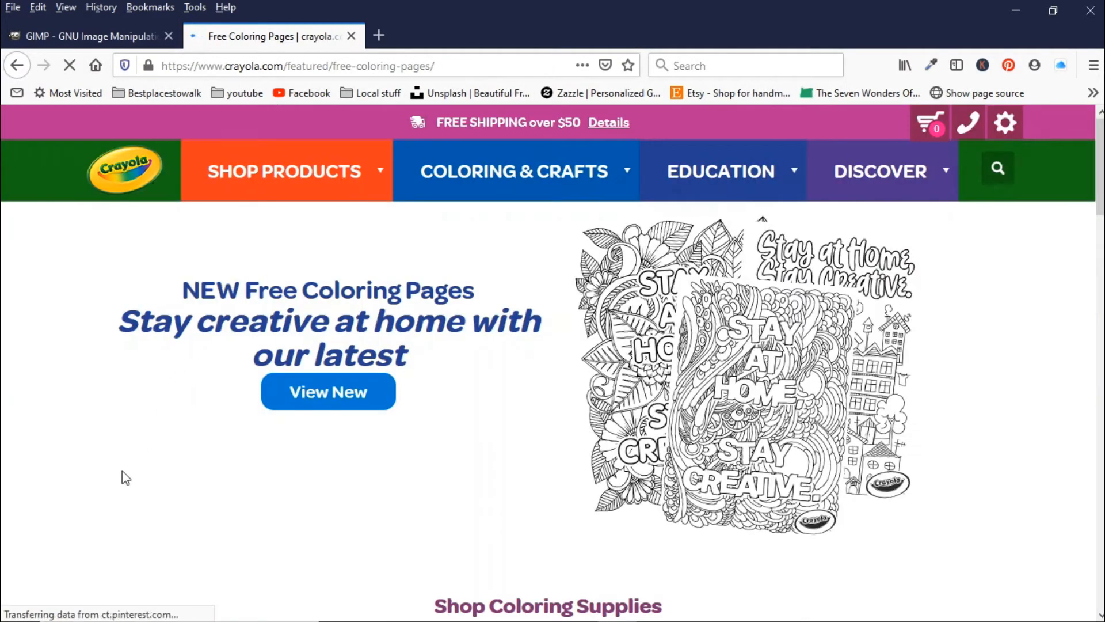
# - Look over the free coloring pages landing page and open the collection of new coloring pages
pyautogui.scroll(-3, 340, 381)
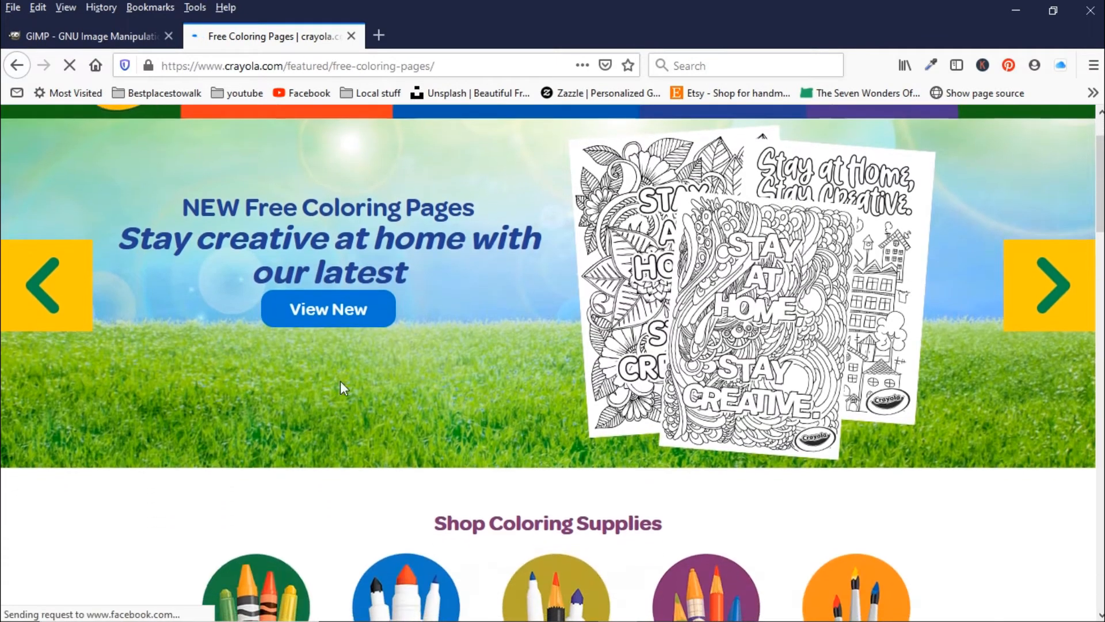
pyautogui.scroll(-3, 180, 337)
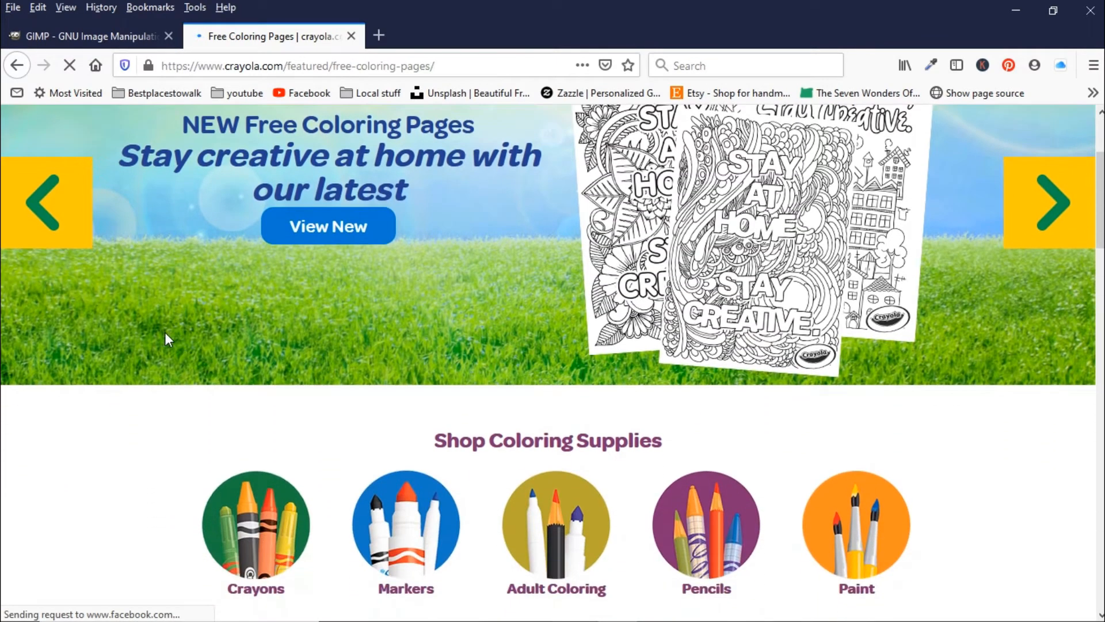
pyautogui.scroll(-7, 168, 339)
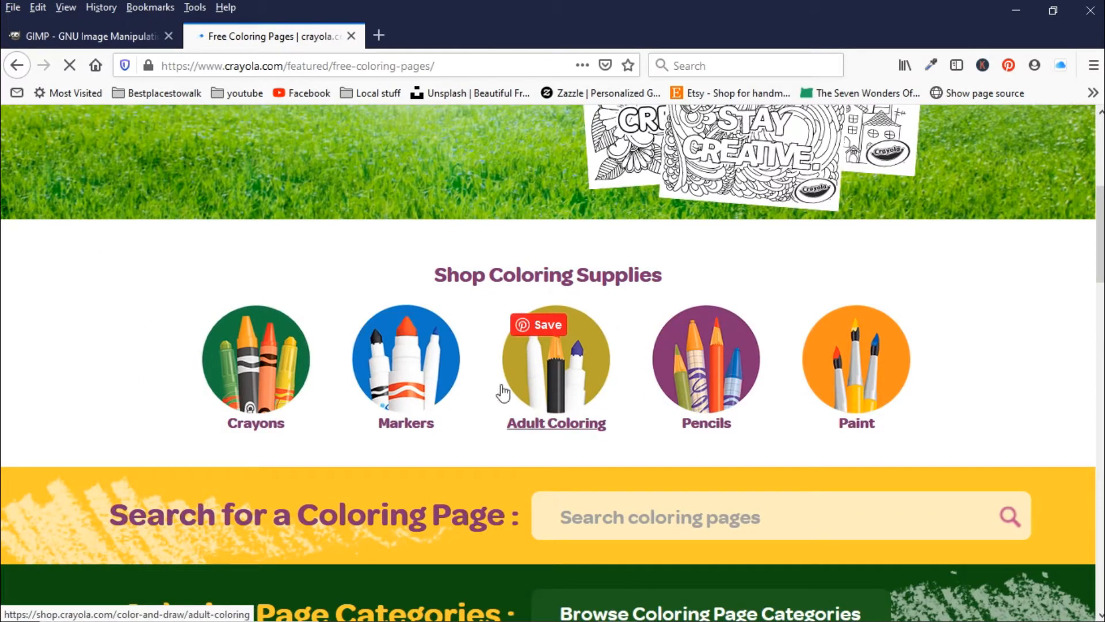
pyautogui.scroll(9, 127, 279)
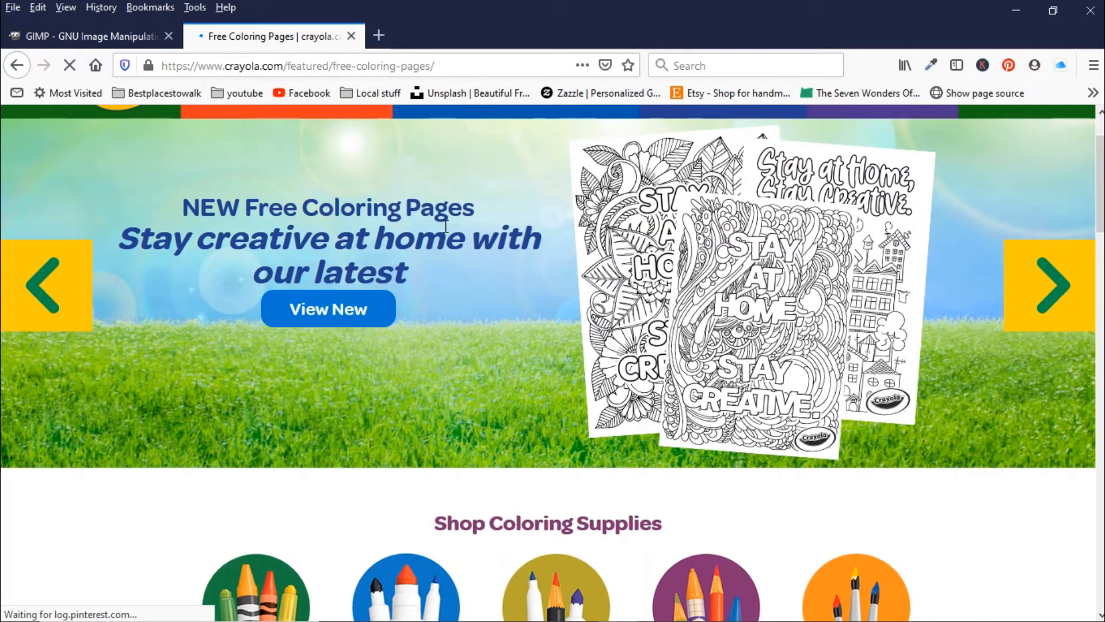
pyautogui.scroll(2, 284, 247)
pyautogui.moveTo(532, 186)
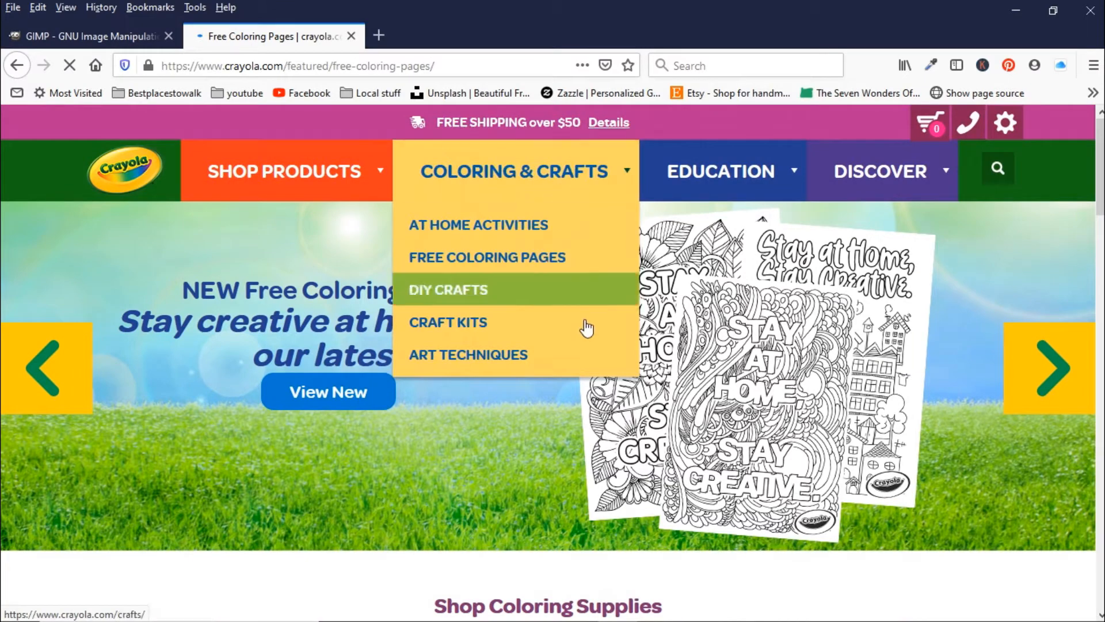
pyautogui.click(327, 394)
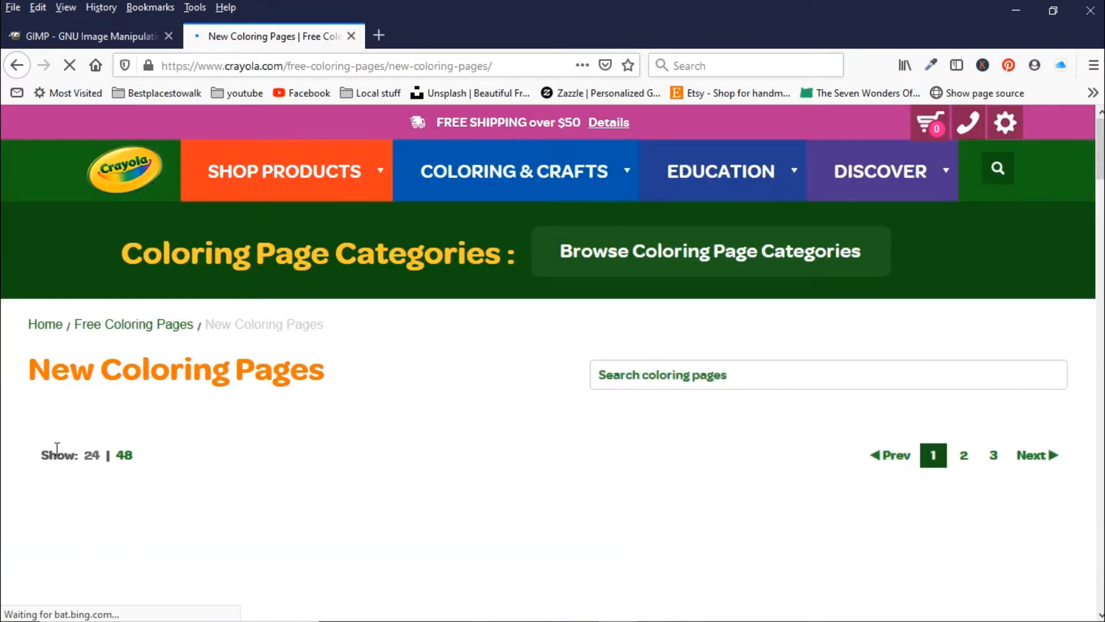
# - Browse the new coloring pages and open the Nursery Rhymes, Twinkle Twinkle Little Star page
pyautogui.scroll(-10, 380, 375)
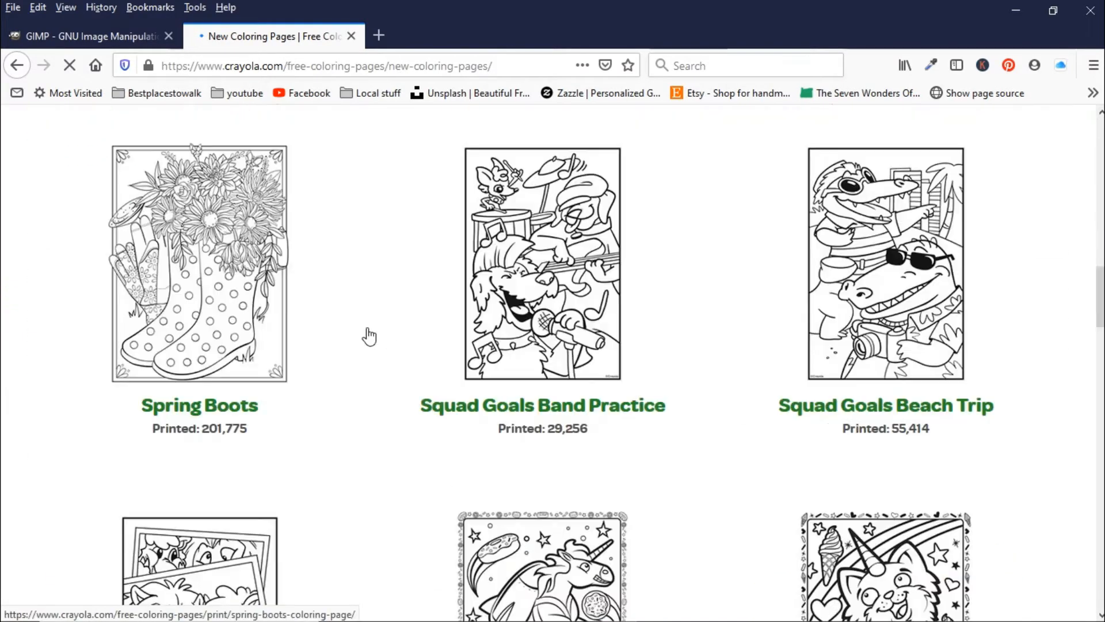
pyautogui.scroll(-5, 369, 336)
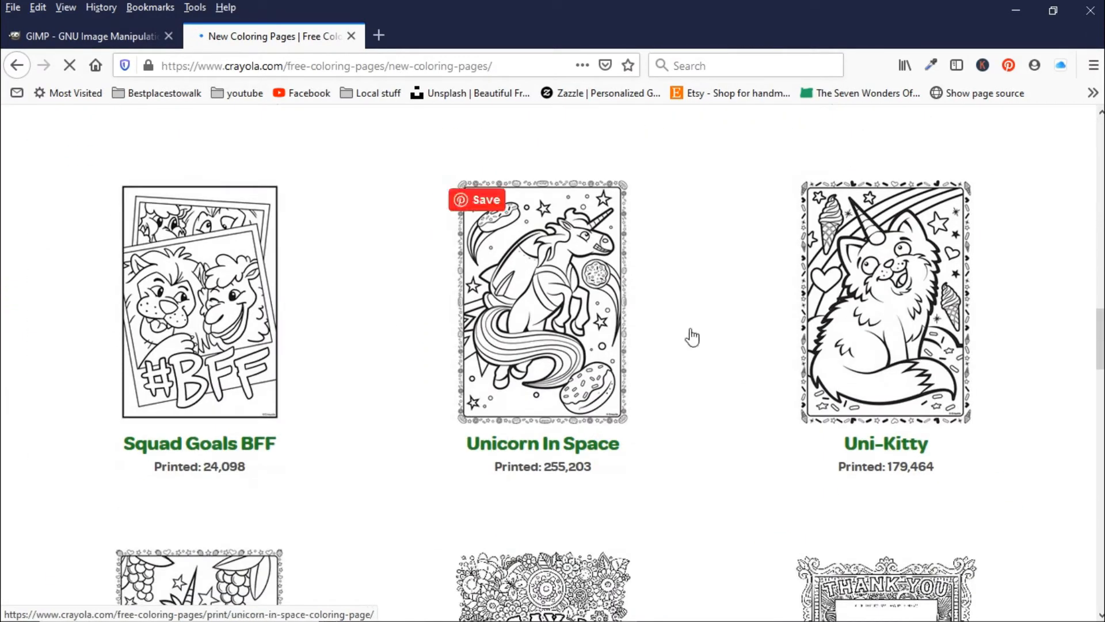
pyautogui.scroll(-3, 748, 518)
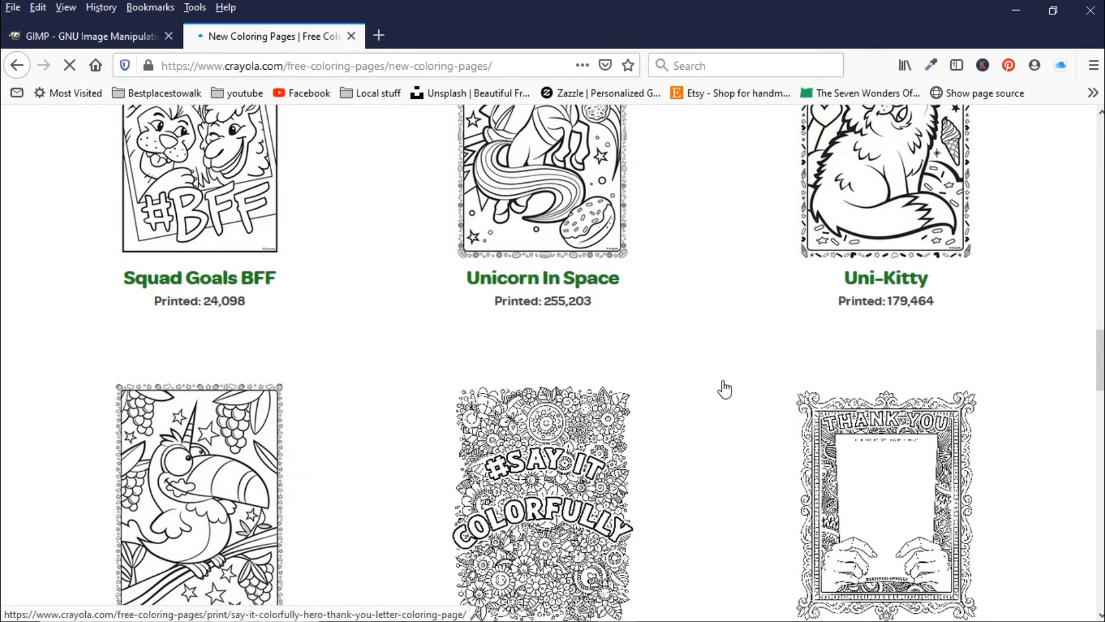
pyautogui.scroll(8, 724, 388)
pyautogui.scroll(10, 724, 389)
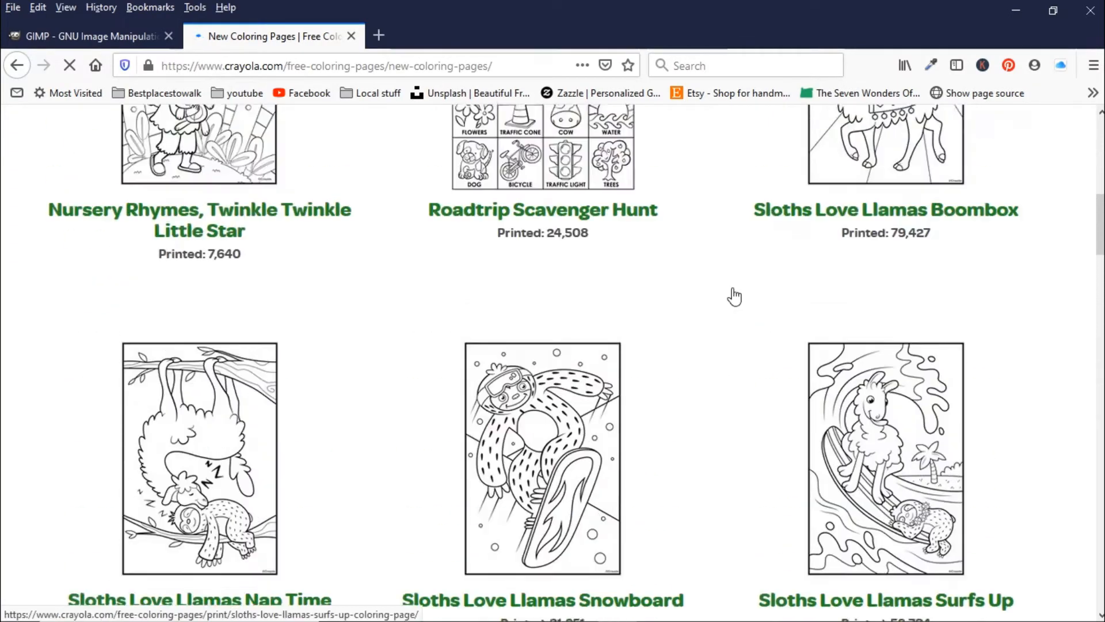
pyautogui.scroll(-2, 738, 318)
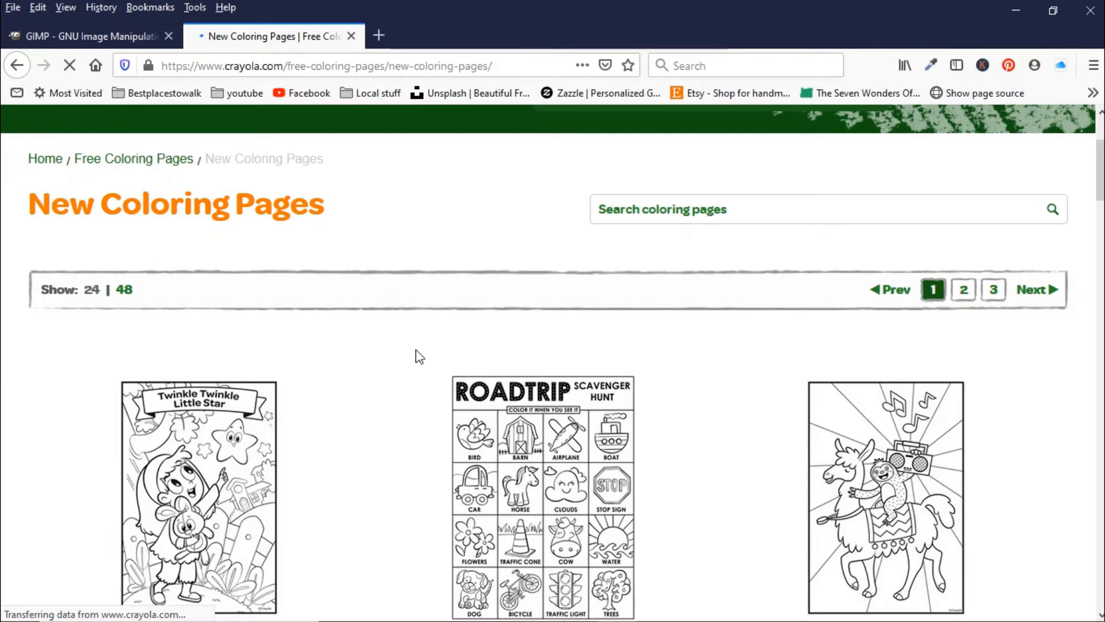
pyautogui.scroll(-4, 203, 262)
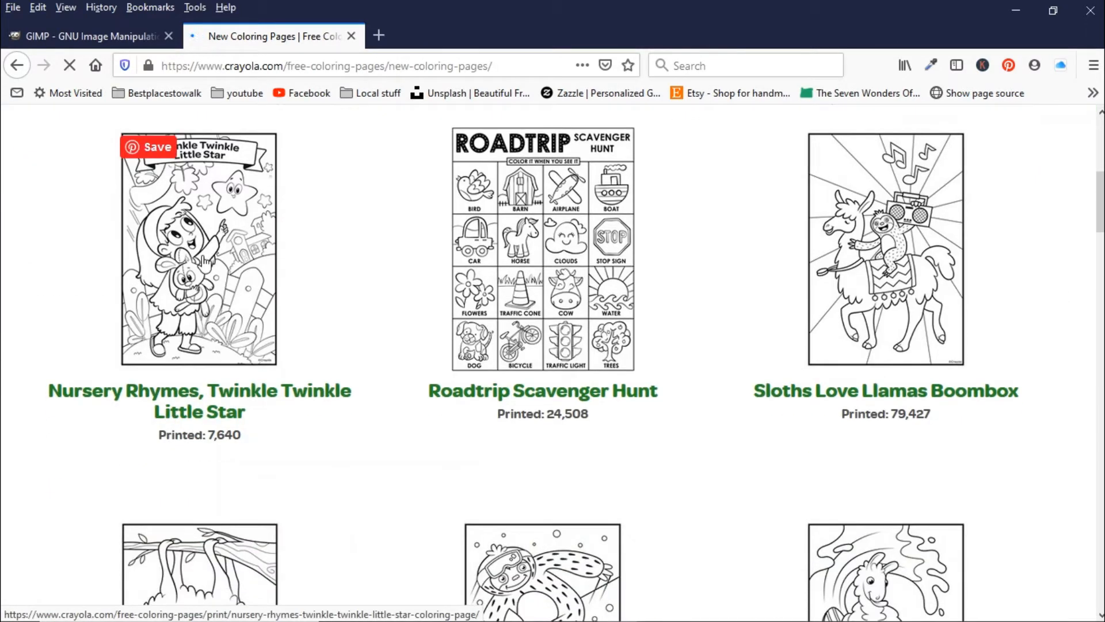
pyautogui.click(192, 269)
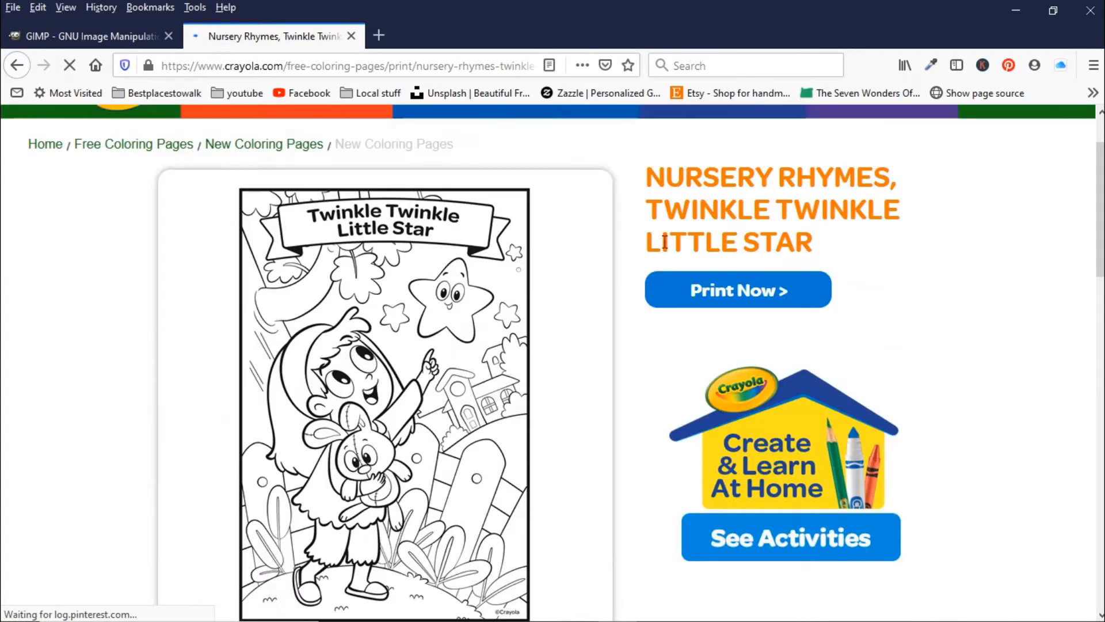
# - Check the saving options for the Twinkle Twinkle Little Star image, and close the Crayola page
pyautogui.rightClick(392, 402)
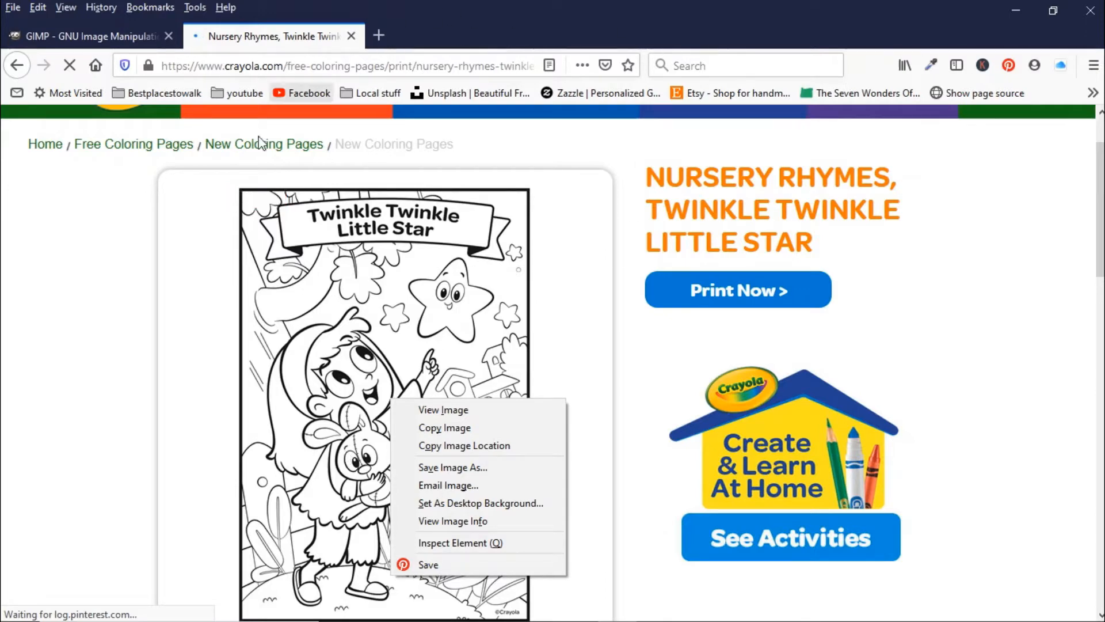
pyautogui.click(351, 36)
pyautogui.click(351, 36)
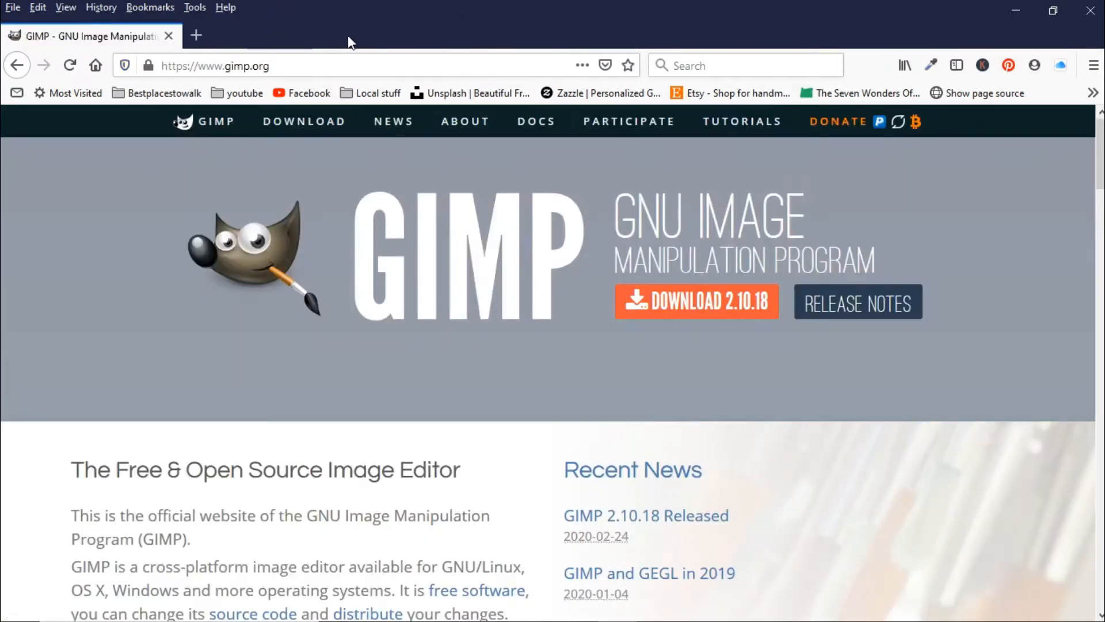
pyautogui.click(1020, 11)
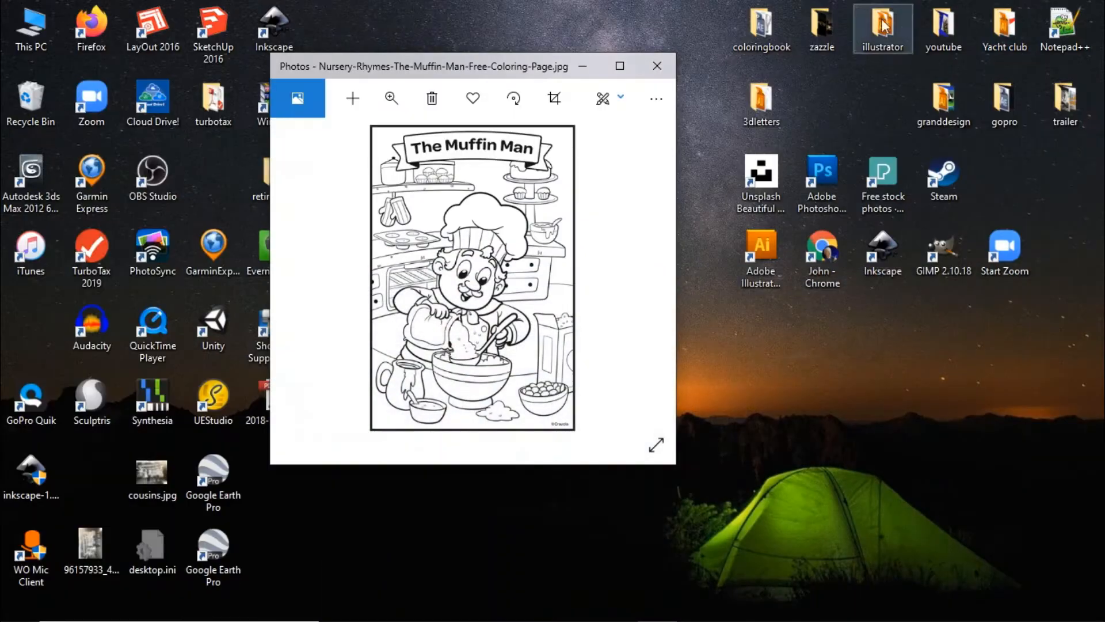
# - Inspect the line quality of the Muffin Man image in Photos at maximum zoom, and return to the full view
pyautogui.click(620, 67)
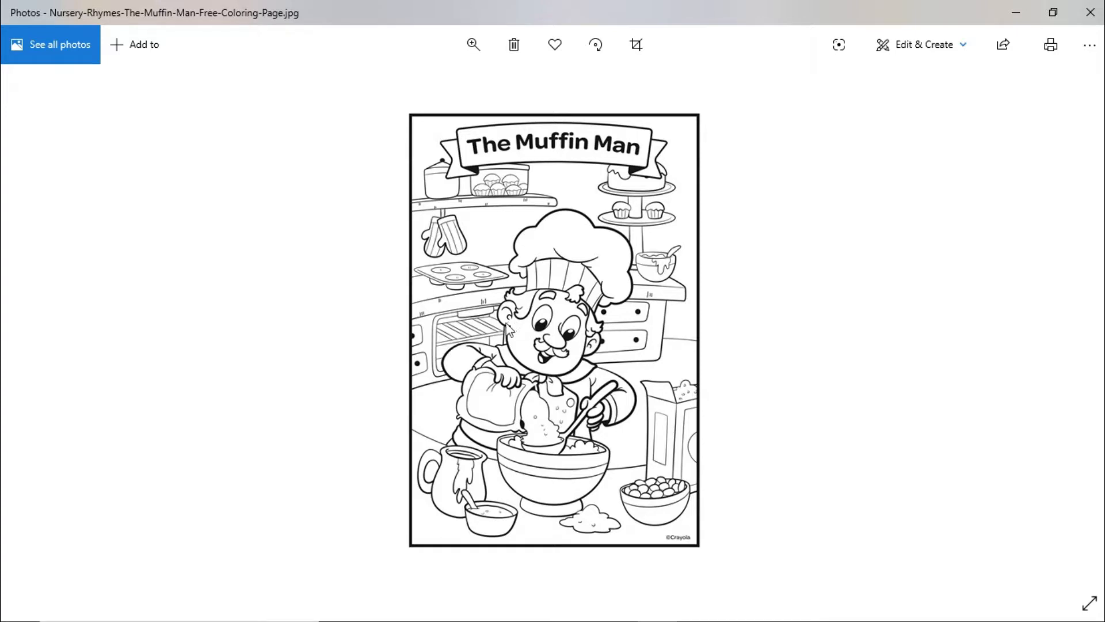
pyautogui.click(474, 46)
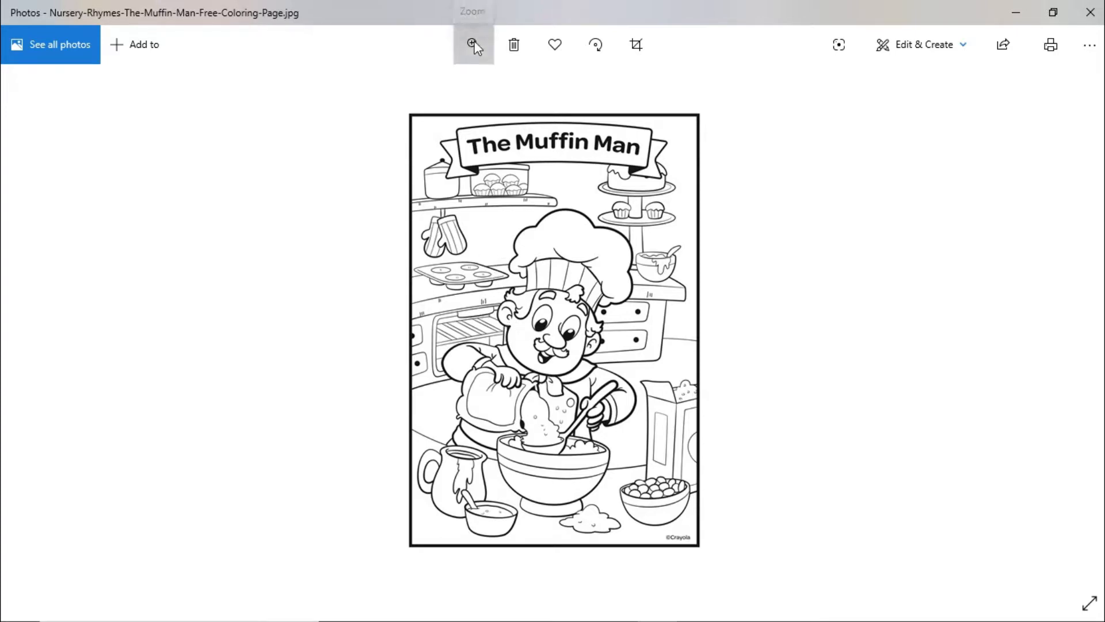
pyautogui.moveTo(399, 89); pyautogui.dragTo(575, 98)
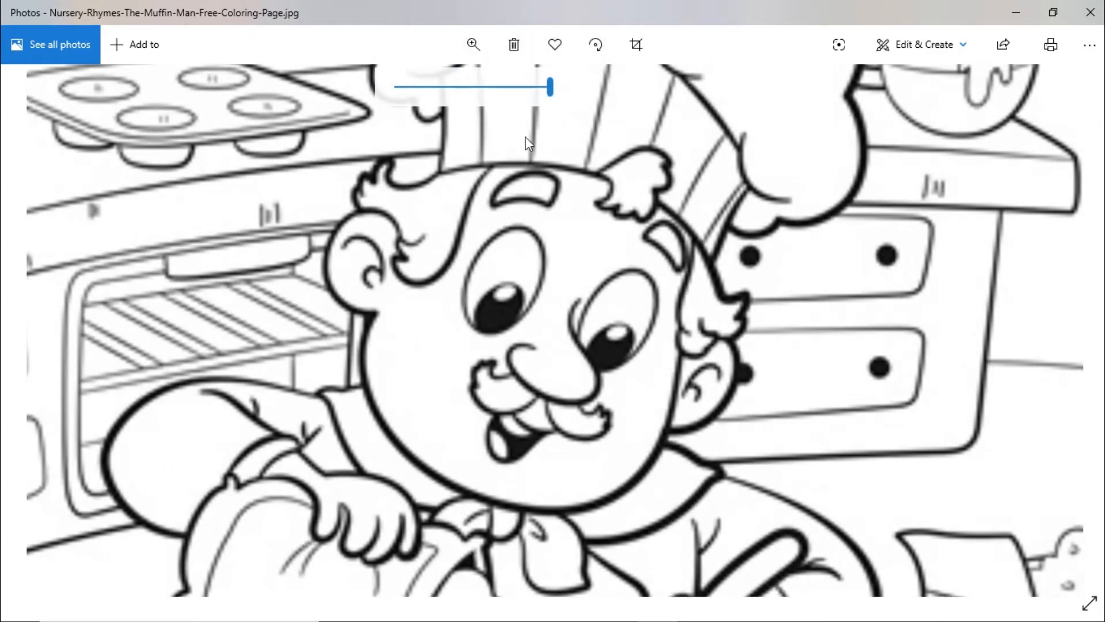
pyautogui.moveTo(548, 87); pyautogui.dragTo(291, 130)
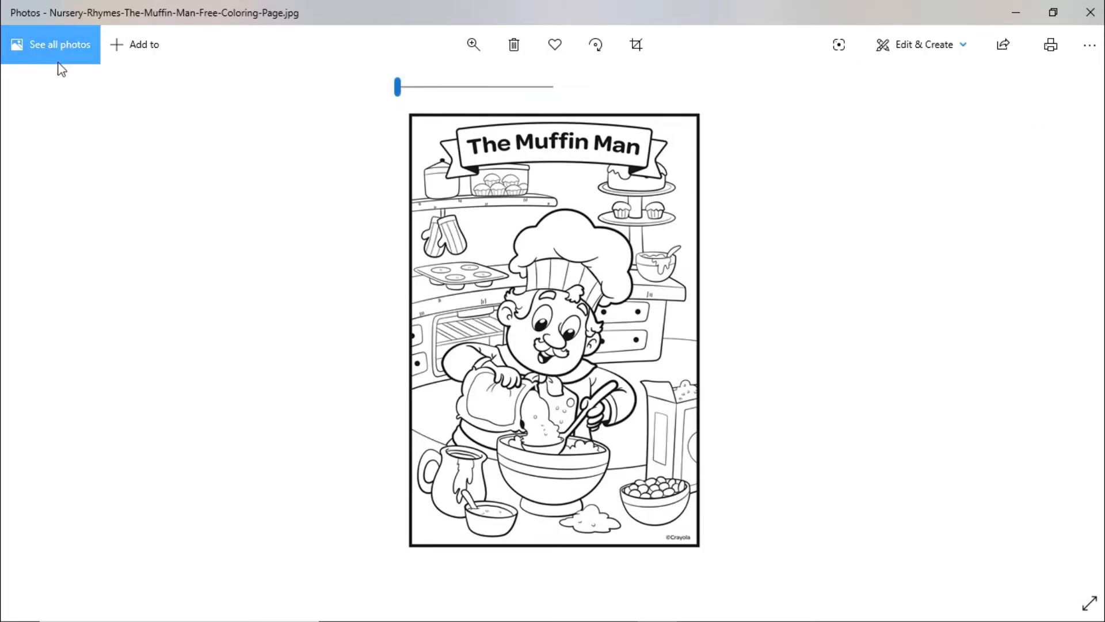
# - Put the Photos window away and switch back to the muffin scan in GIMP
pyautogui.click(1015, 15)
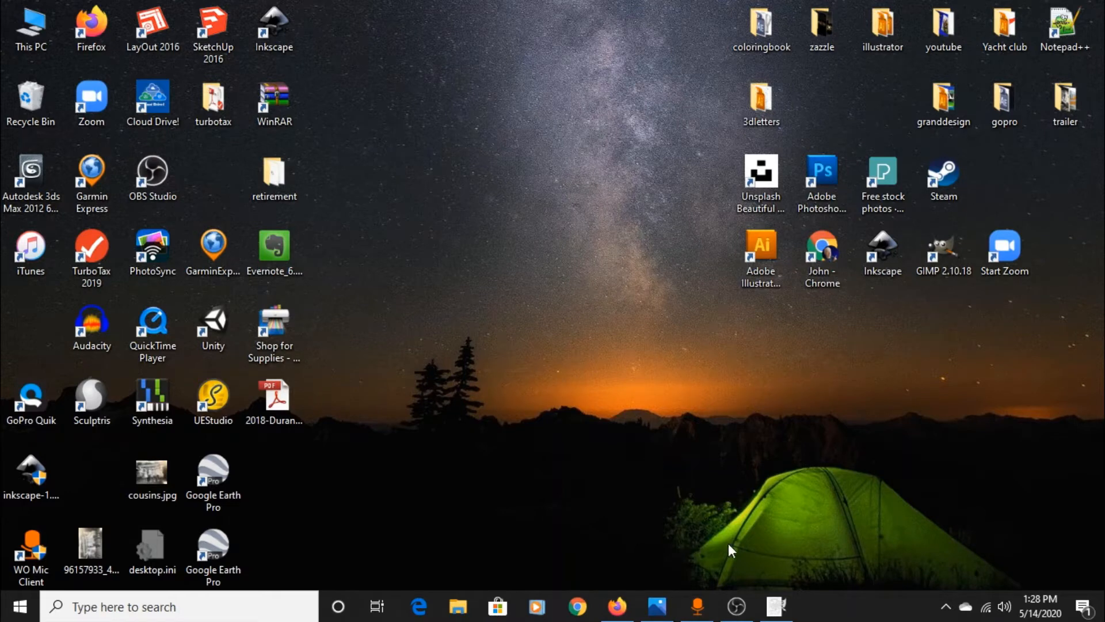
pyautogui.moveTo(779, 612)
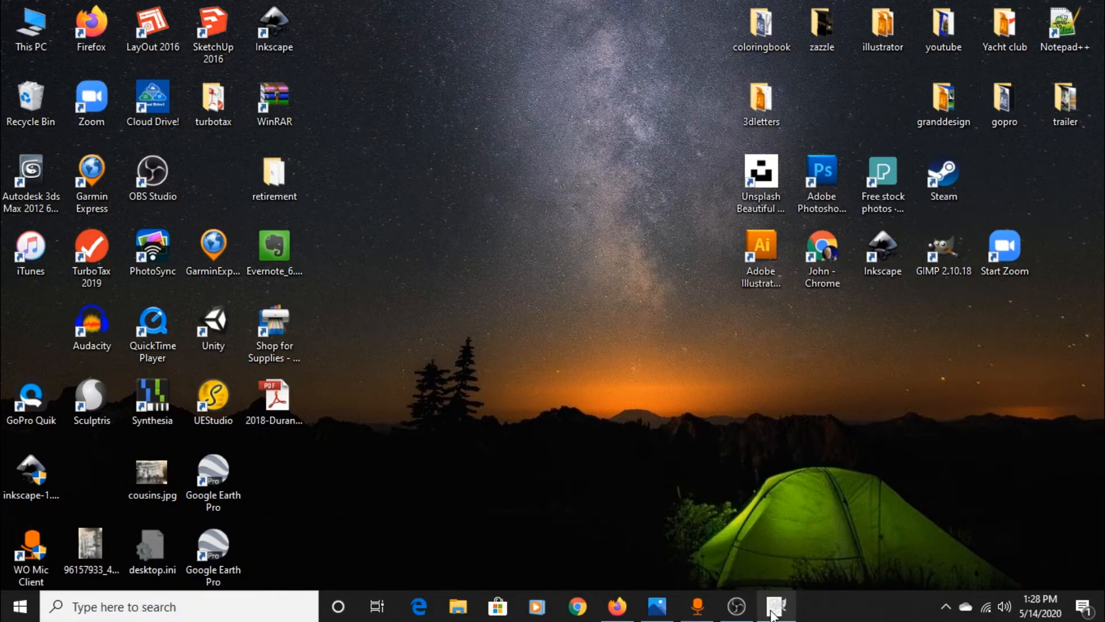
pyautogui.click(777, 606)
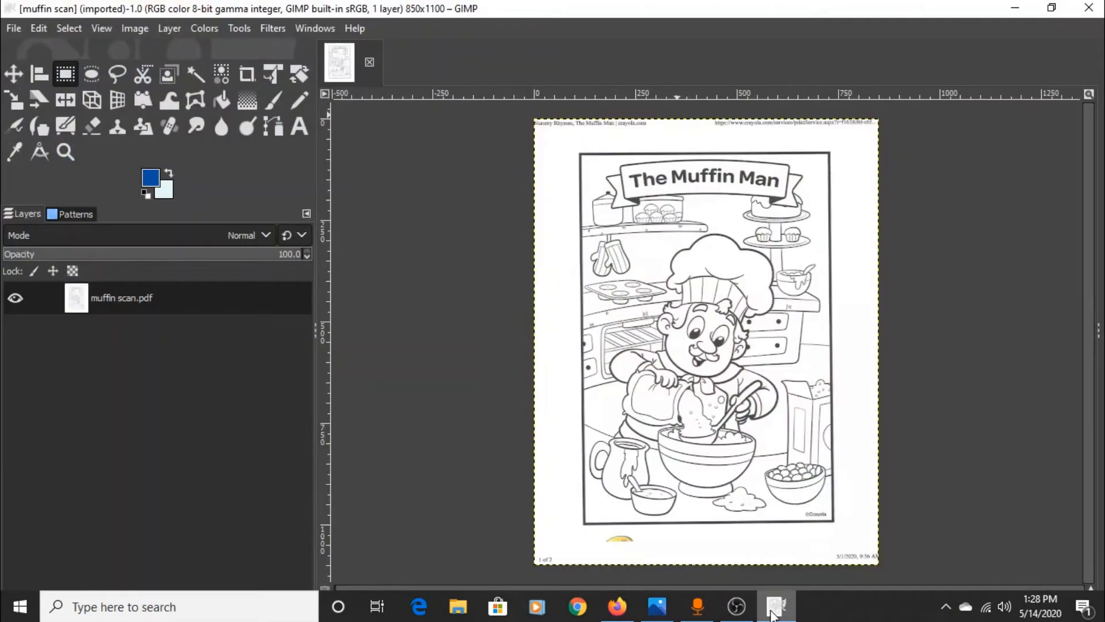
pyautogui.click(13, 29)
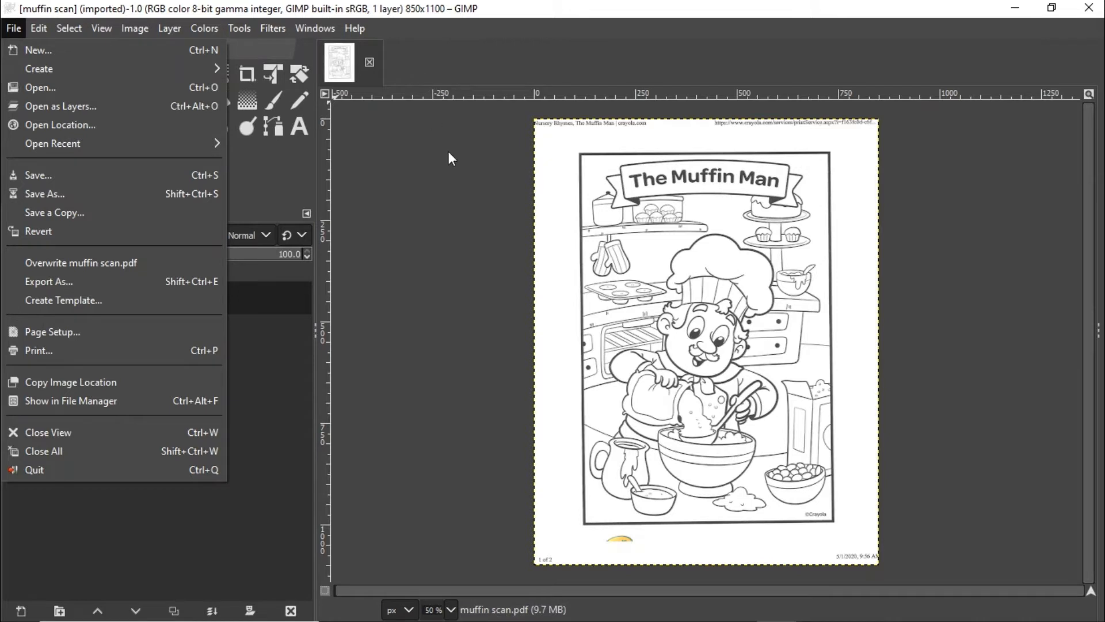
pyautogui.moveTo(135, 28)
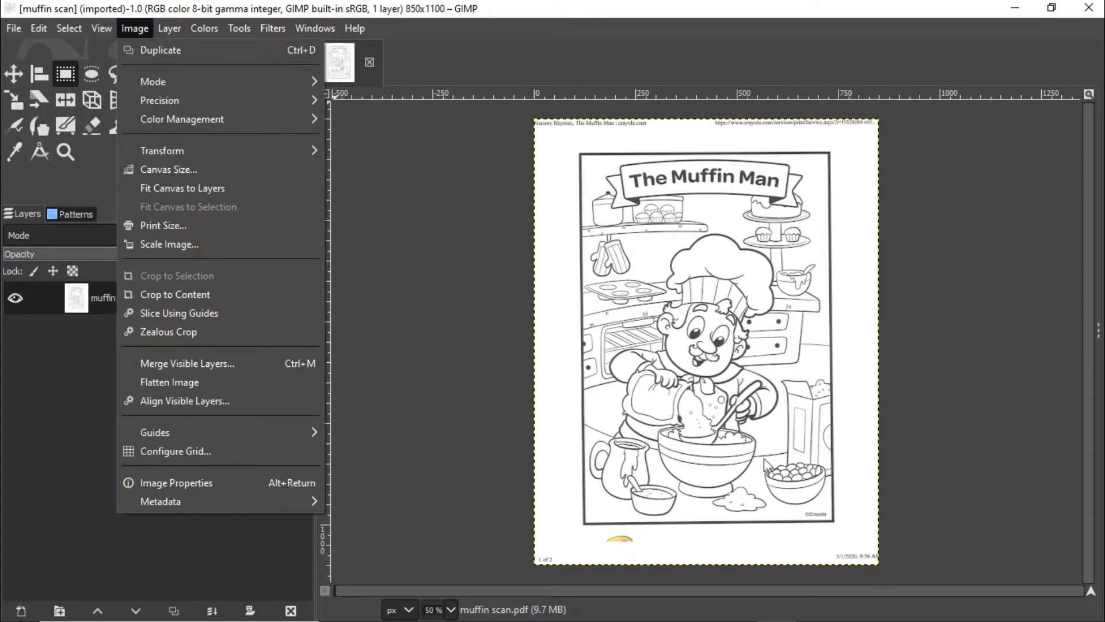
pyautogui.click(56, 375)
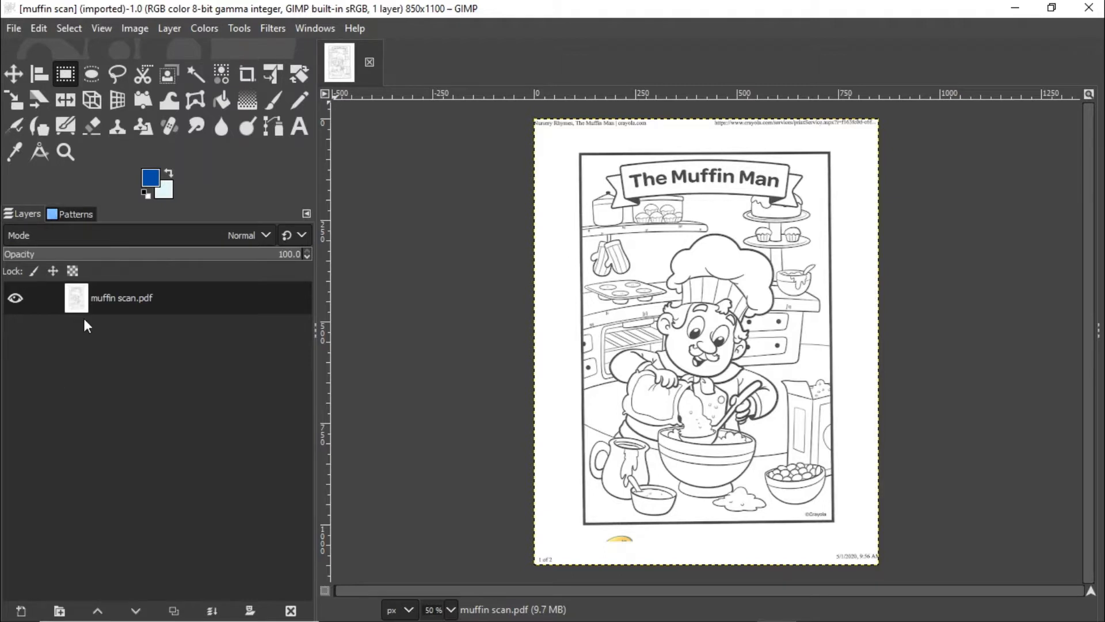
# - Start a Threshold adjustment on the muffin scan and raise its lower limit to 207
pyautogui.click(64, 151)
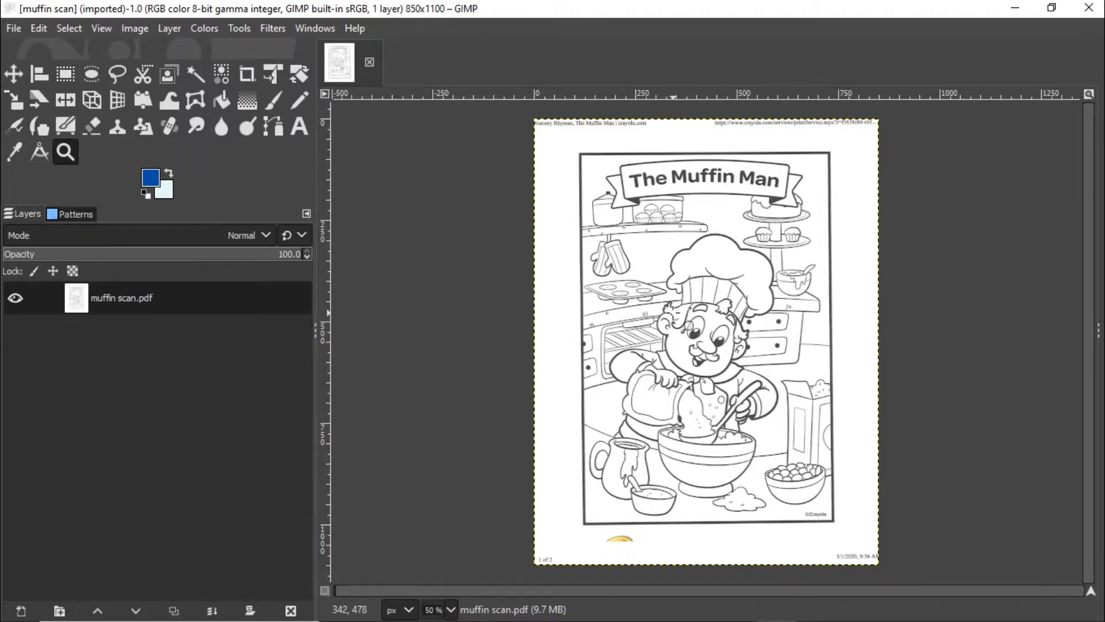
pyautogui.click(696, 310)
pyautogui.click(696, 310)
pyautogui.click(696, 311)
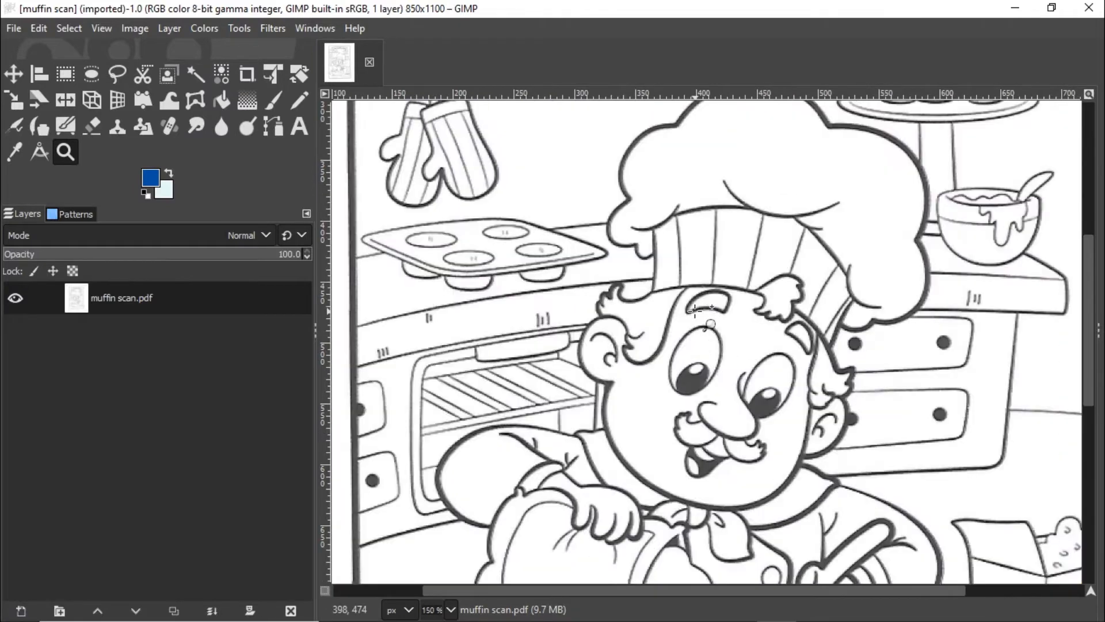
pyautogui.click(695, 311)
pyautogui.click(696, 310)
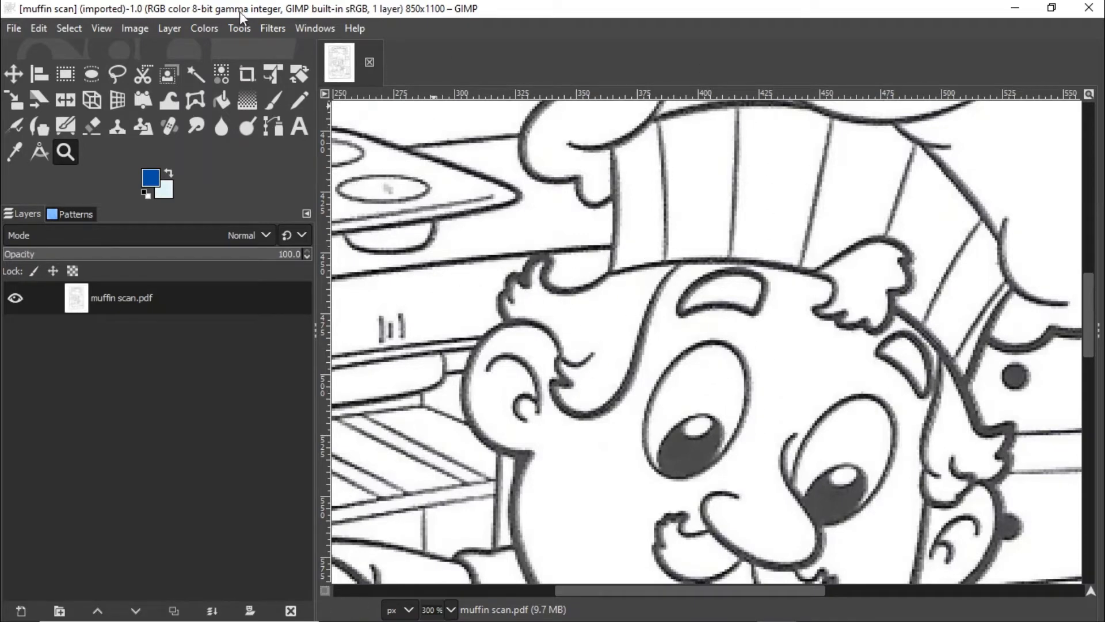
pyautogui.click(131, 26)
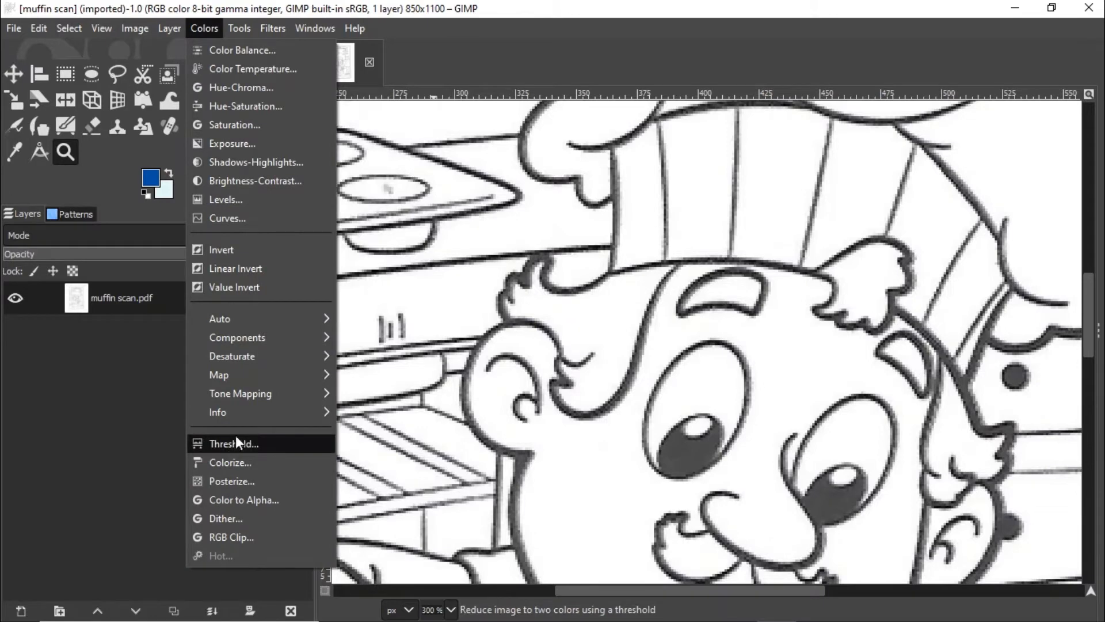
pyautogui.click(237, 444)
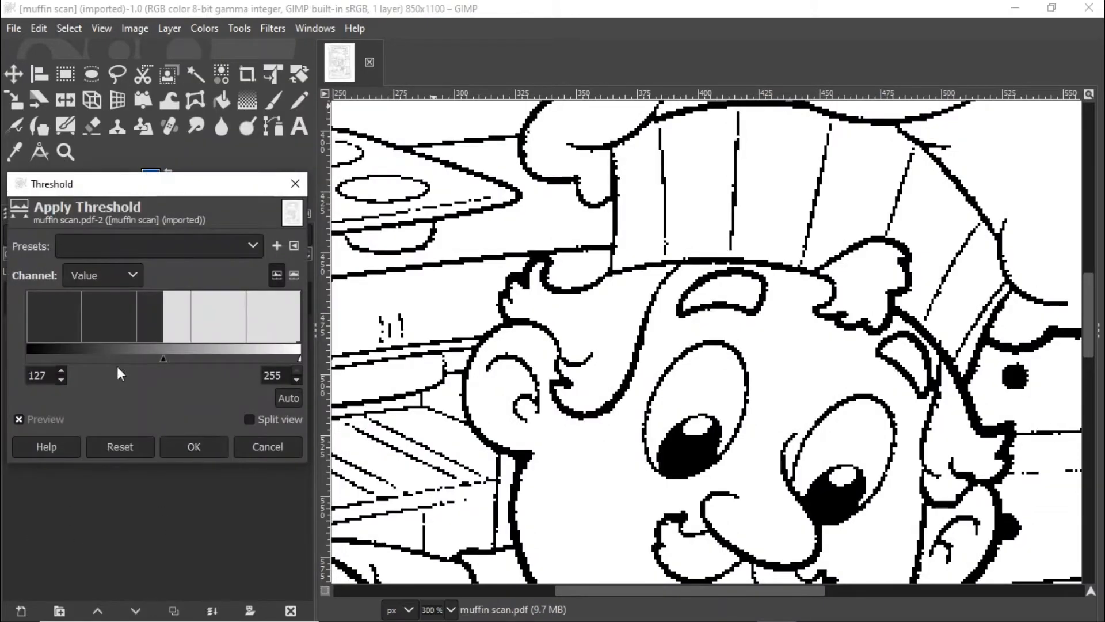
pyautogui.moveTo(164, 358); pyautogui.dragTo(250, 358)
# - Check the previewed line art on the hat, face, banner and cake stand, and apply the threshold
pyautogui.scroll(10, 744, 376)
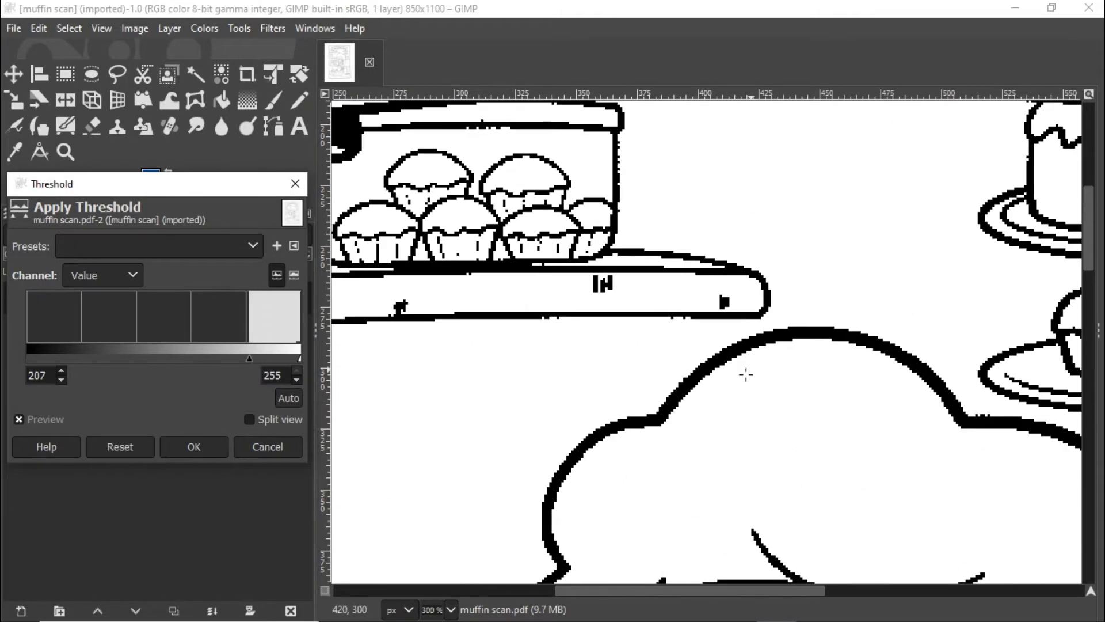
pyautogui.scroll(-5, 744, 376)
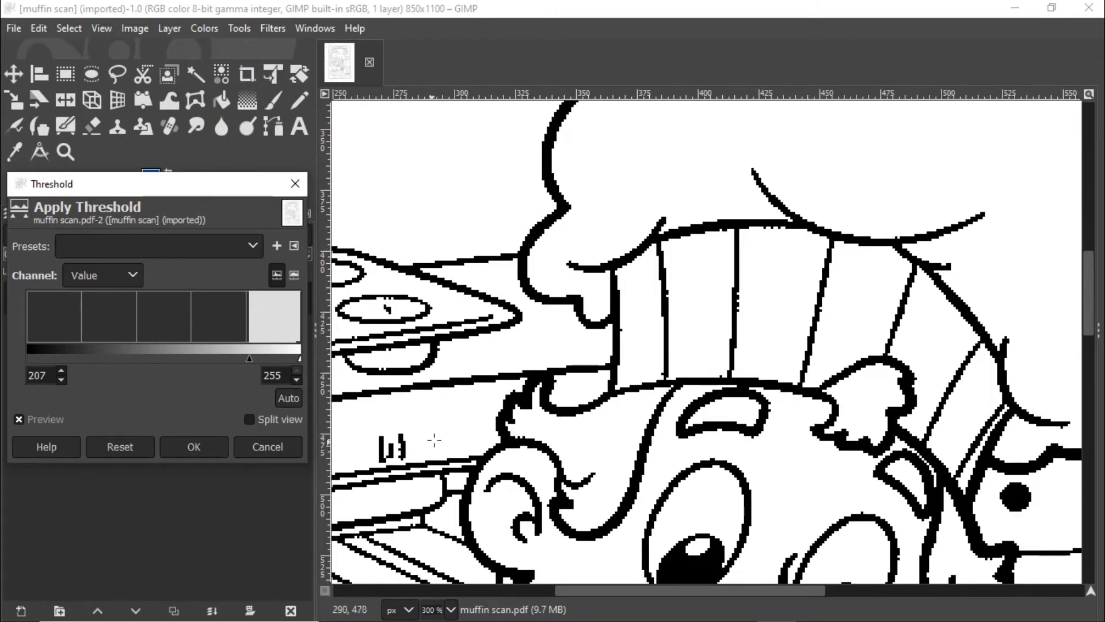
pyautogui.moveTo(593, 592); pyautogui.dragTo(800, 591)
pyautogui.scroll(5, 772, 398)
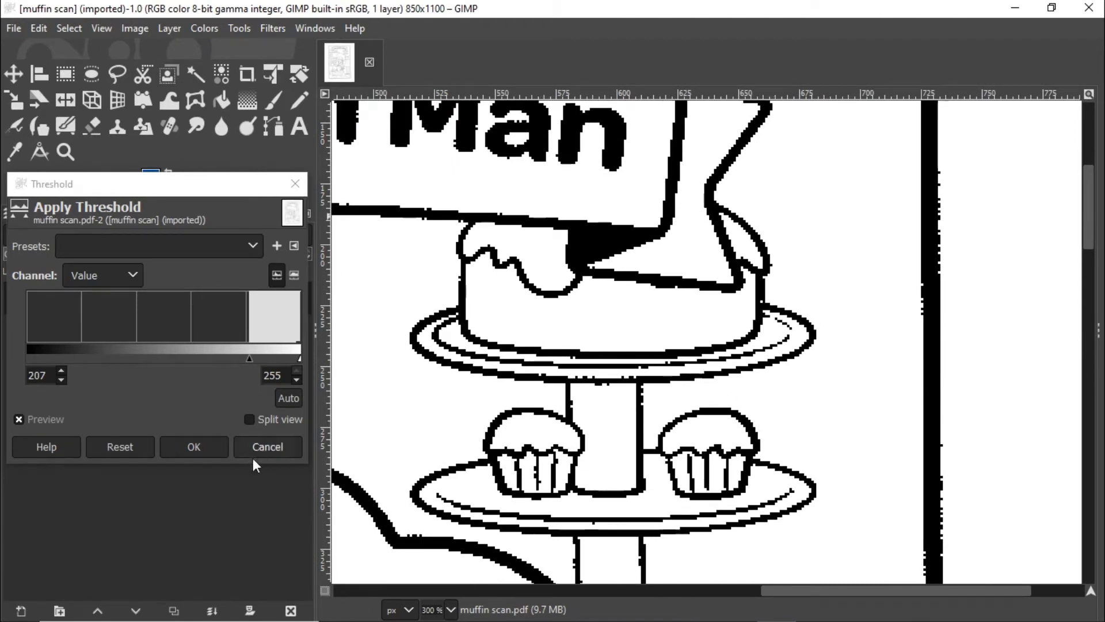
pyautogui.click(205, 448)
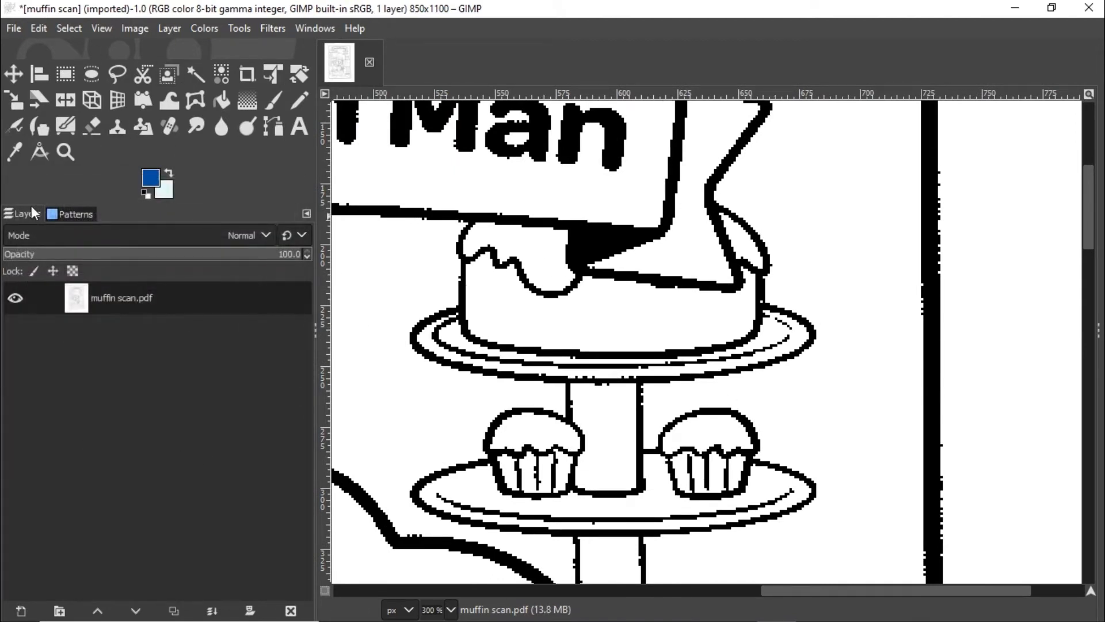
# - Outline the Muffin Man picture just outside its black border with a four-cornered Free Select selection, leaving out the page margins
pyautogui.click(65, 151)
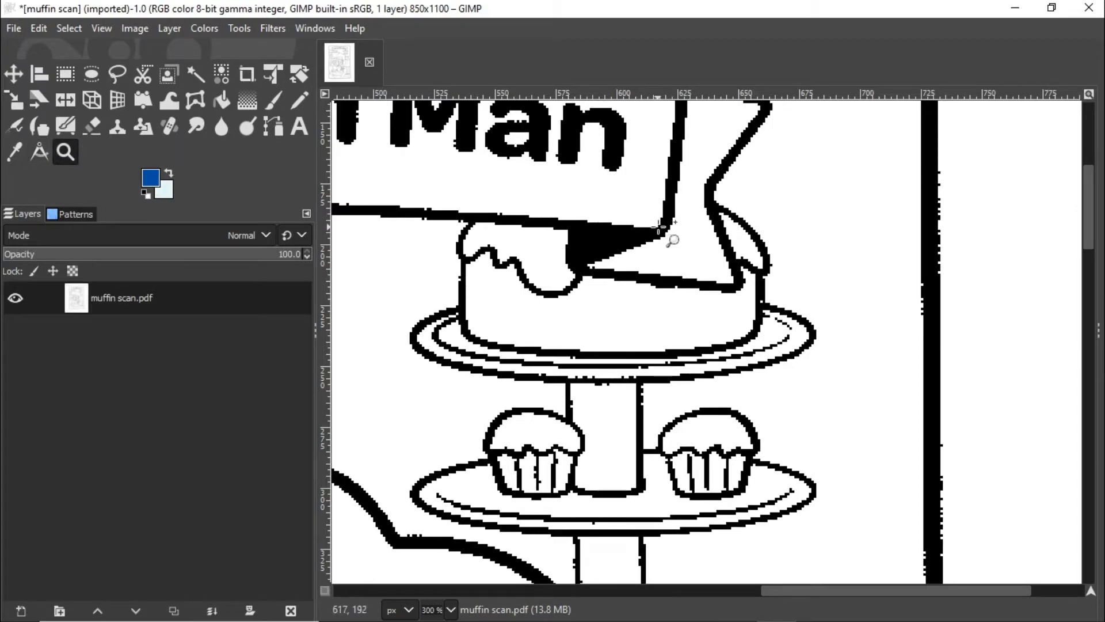
pyautogui.keyDown('ctrl'); pyautogui.click(696, 263); pyautogui.keyUp('ctrl')
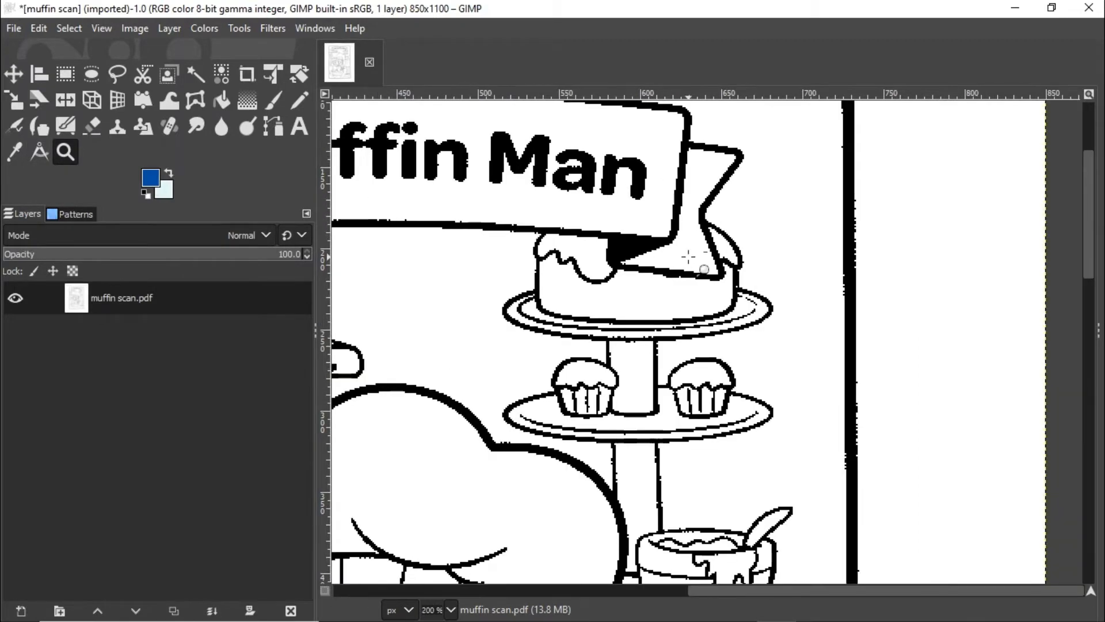
pyautogui.keyDown('ctrl'); pyautogui.click(698, 274); pyautogui.keyUp('ctrl')
pyautogui.keyDown('ctrl'); pyautogui.click(533, 305); pyautogui.keyUp('ctrl')
pyautogui.keyDown('ctrl'); pyautogui.click(477, 322); pyautogui.keyUp('ctrl')
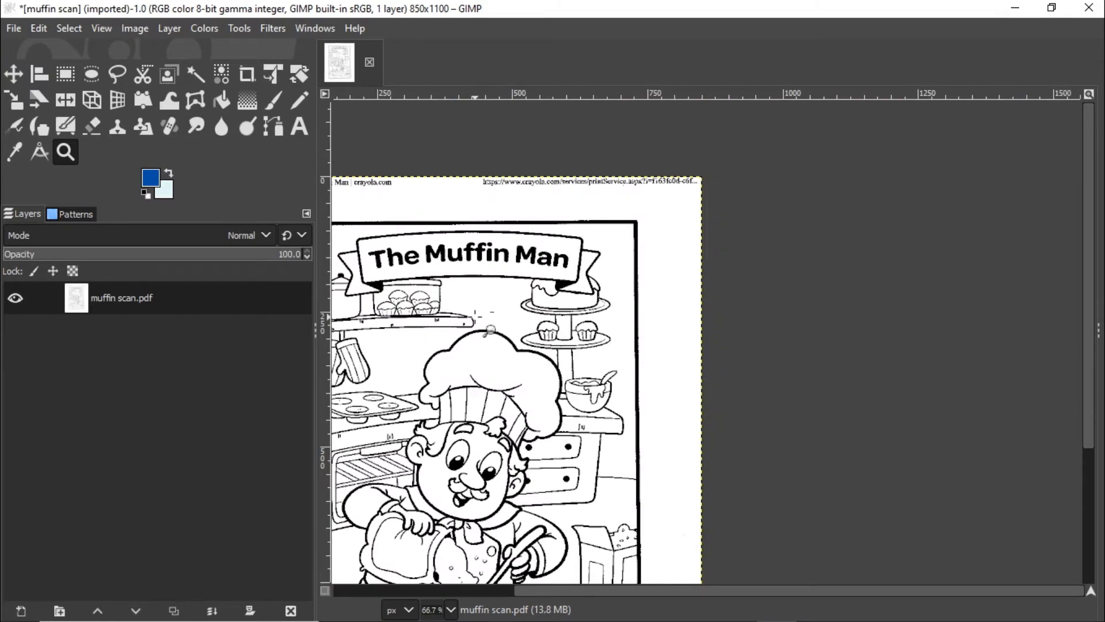
pyautogui.moveTo(469, 342)
pyautogui.mouseDown()
pyautogui.moveTo(552, 322)
pyautogui.moveTo(638, 241)
pyautogui.moveTo(704, 228)
pyautogui.moveTo(693, 313)
pyautogui.moveTo(687, 290)
pyautogui.moveTo(675, 294)
pyautogui.mouseUp()
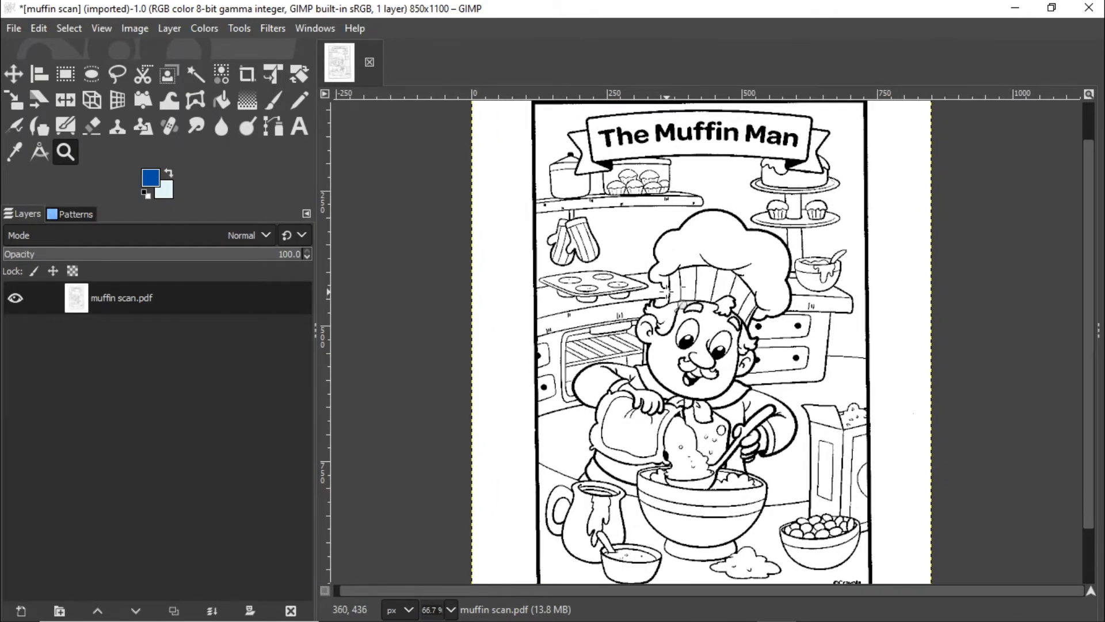
pyautogui.scroll(-1, 667, 294)
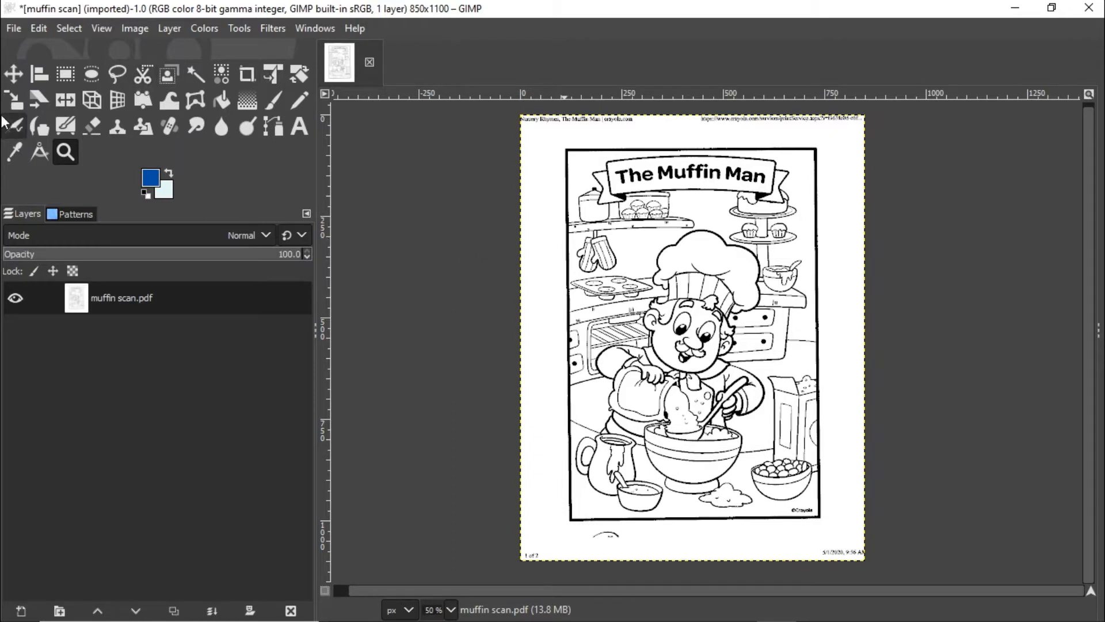
pyautogui.click(116, 76)
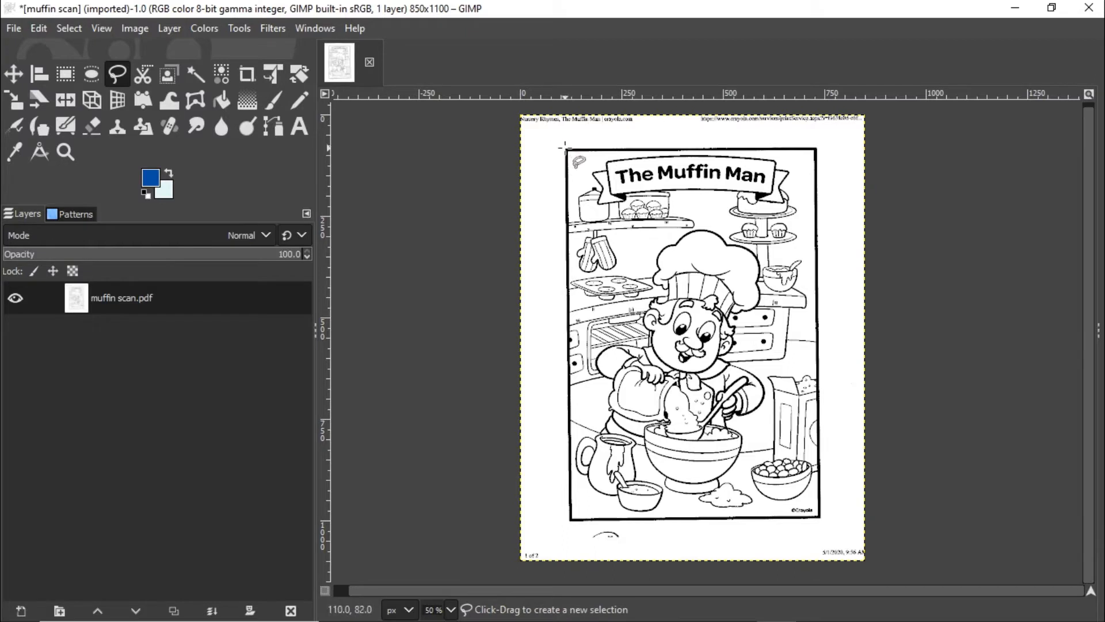
pyautogui.moveTo(564, 146)
pyautogui.mouseDown()
pyautogui.moveTo(756, 138)
pyautogui.moveTo(818, 147)
pyautogui.moveTo(842, 227)
pyautogui.moveTo(838, 409)
pyautogui.moveTo(822, 519)
pyautogui.mouseUp()
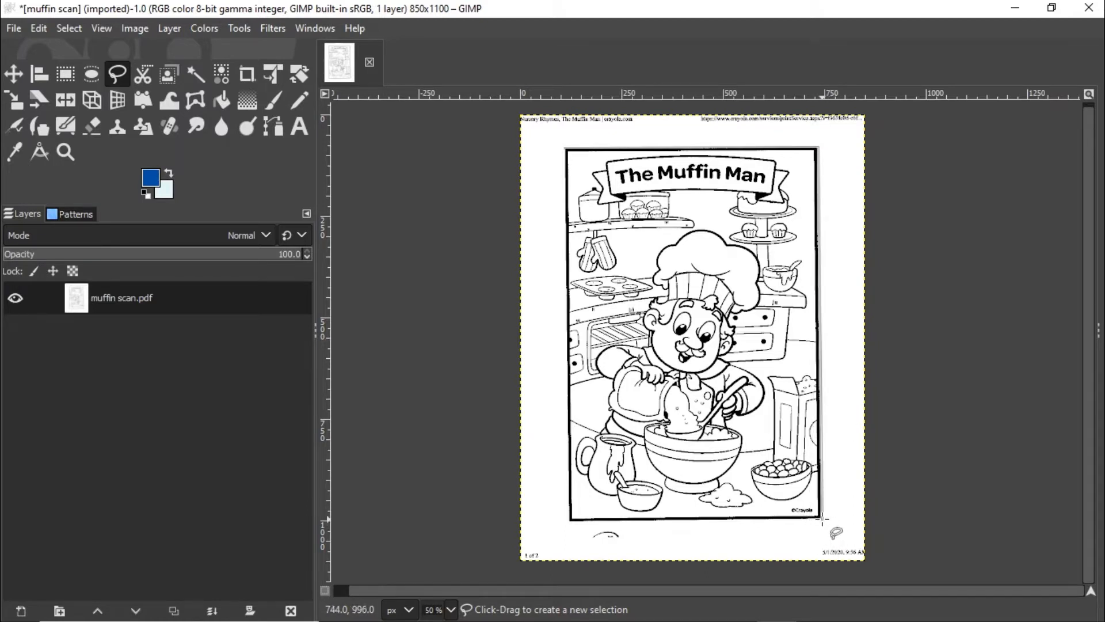
pyautogui.click(822, 519)
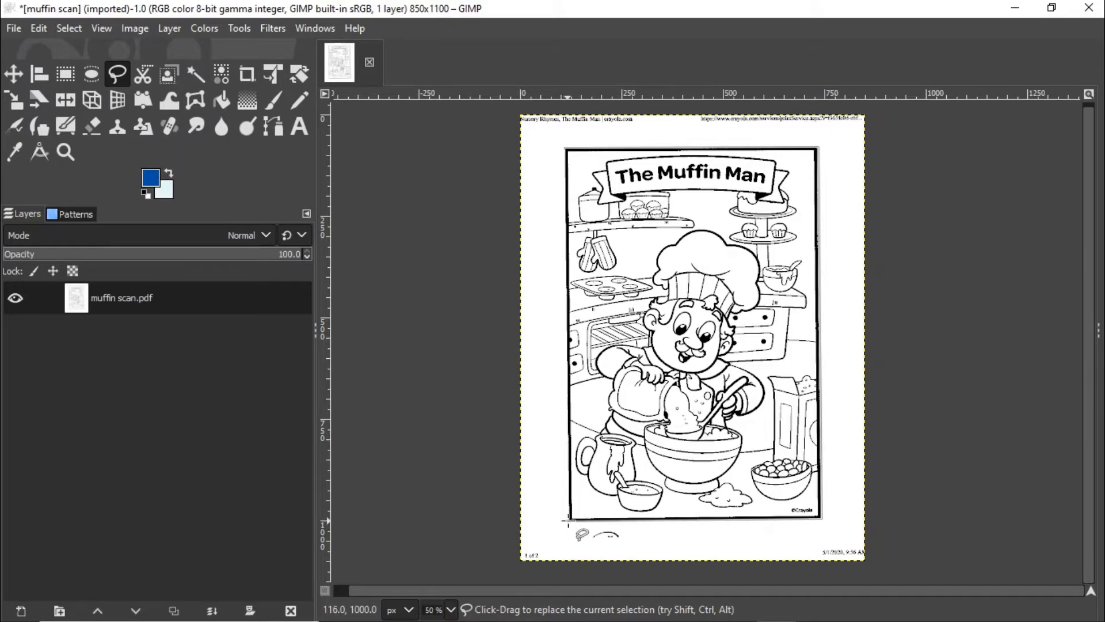
pyautogui.click(569, 520)
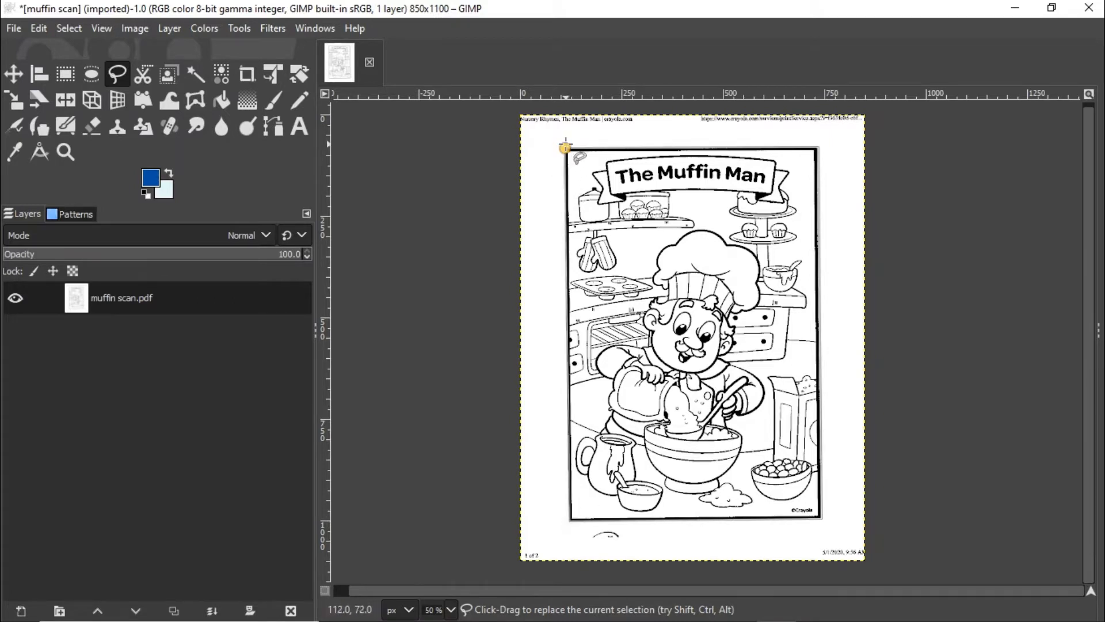
pyautogui.doubleClick(565, 147)
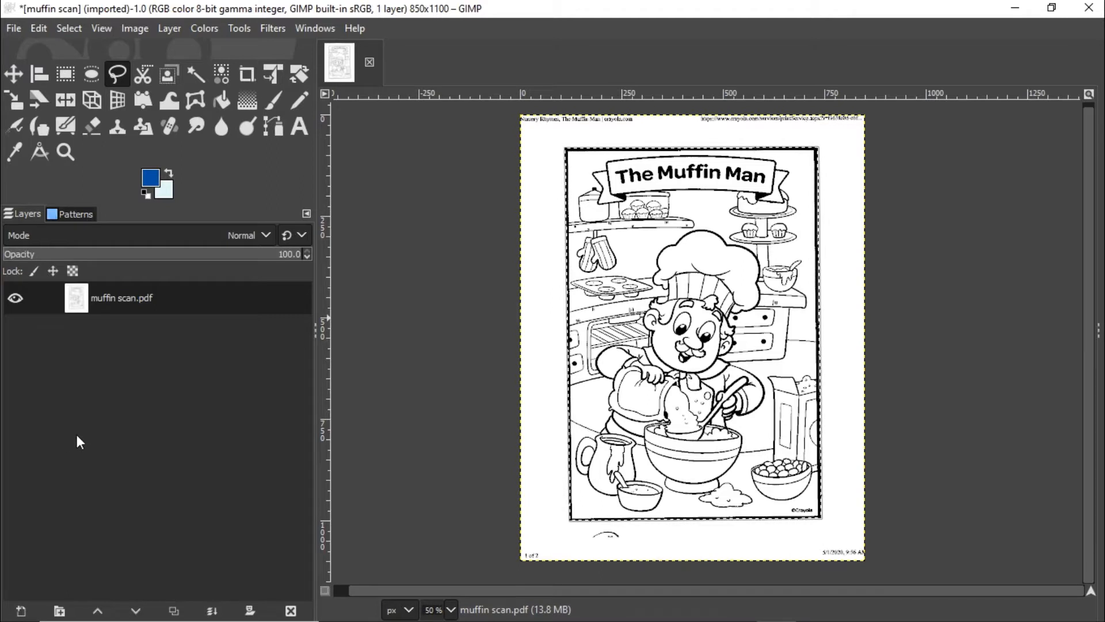
# - Crop the image to the selection around the picture, and clear the selection
pyautogui.click(132, 28)
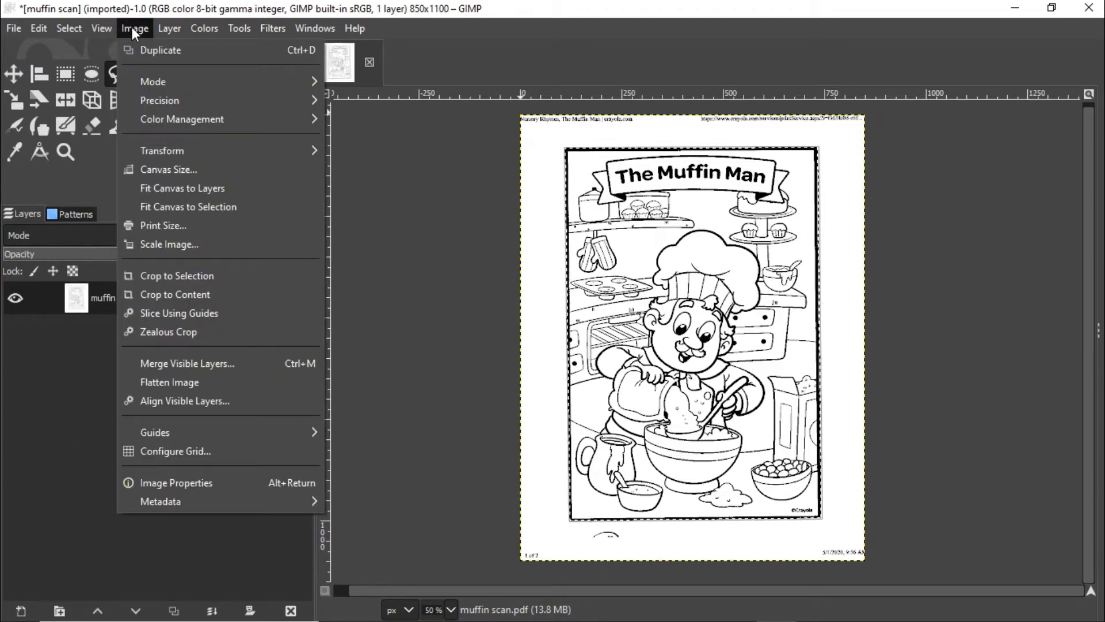
pyautogui.click(160, 277)
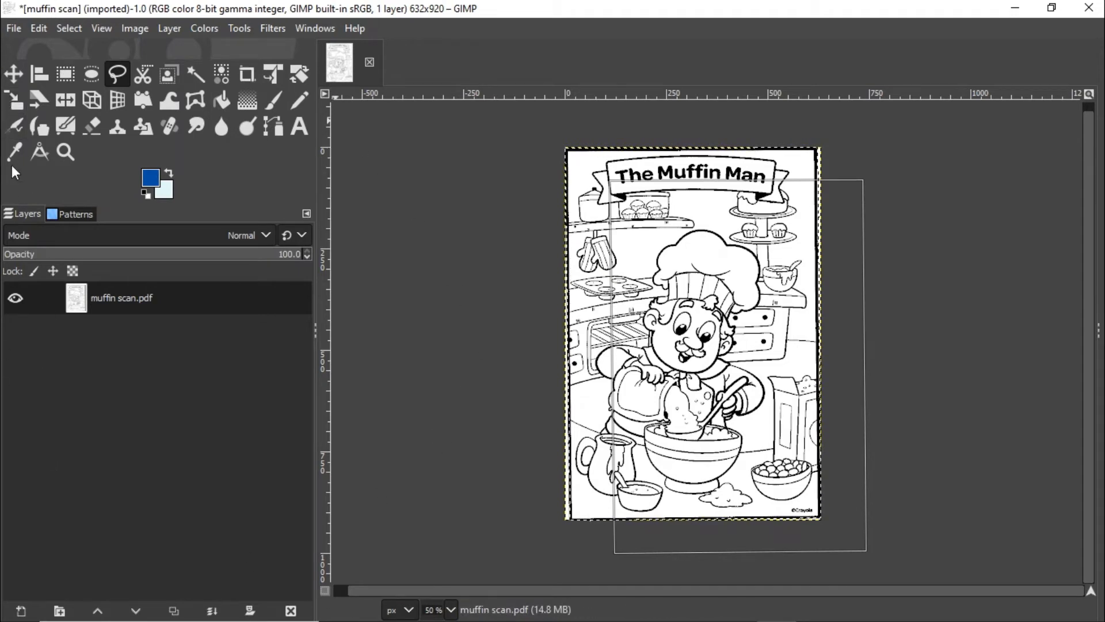
pyautogui.click(69, 28)
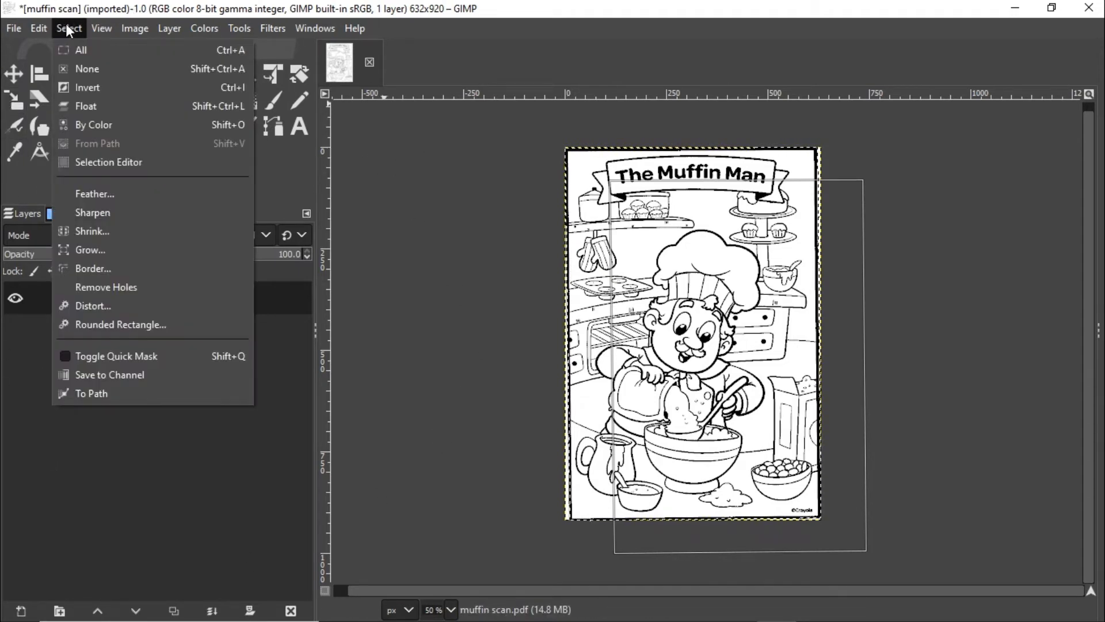
pyautogui.click(83, 71)
# - Straighten the muffin scan layer with an arbitrary rotation of 0.60 degrees about its center
pyautogui.hotkey('shift', 'r')
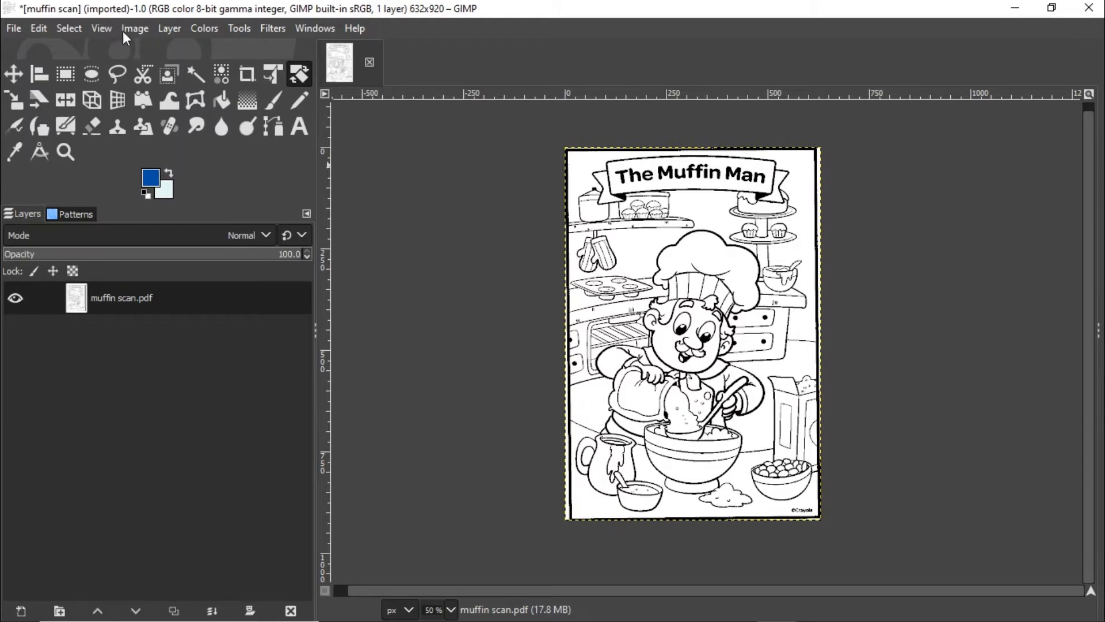
pyautogui.click(169, 30)
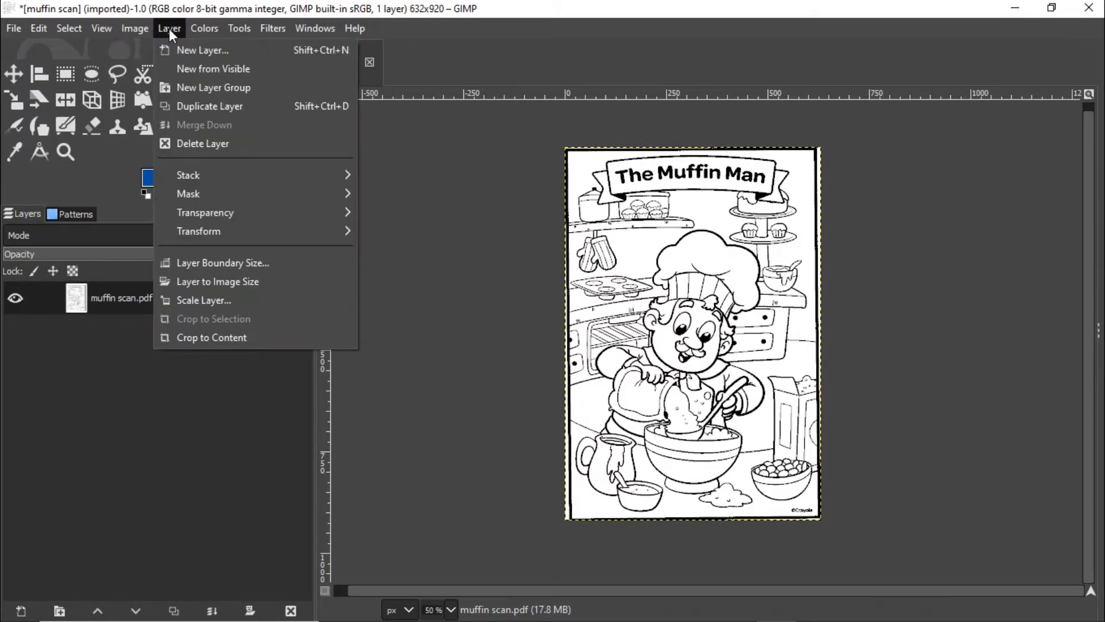
pyautogui.moveTo(226, 232)
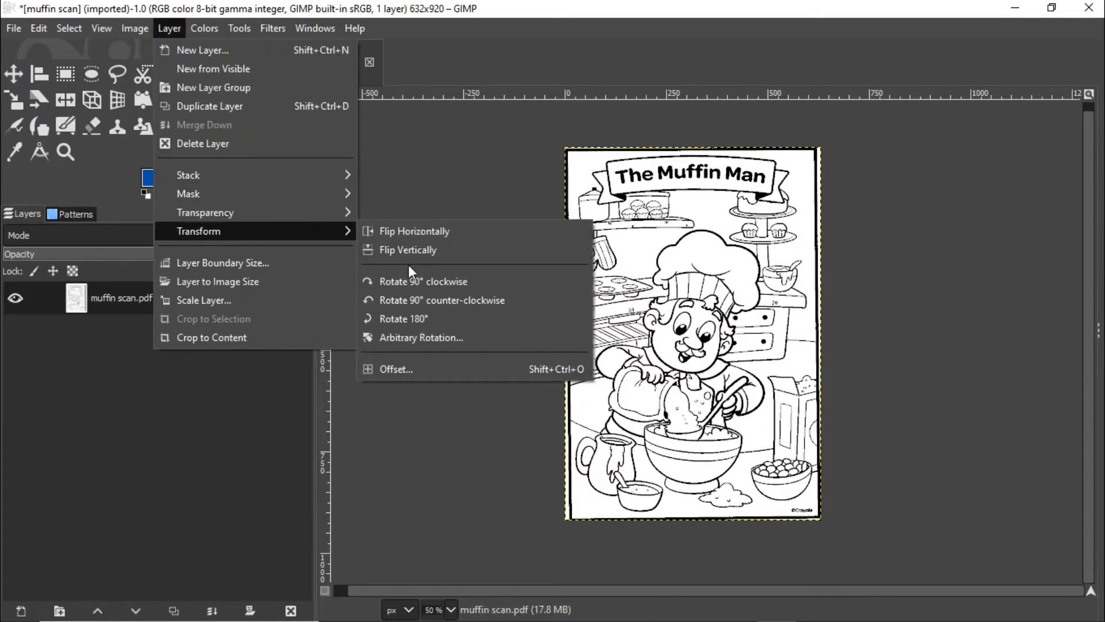
pyautogui.click(409, 337)
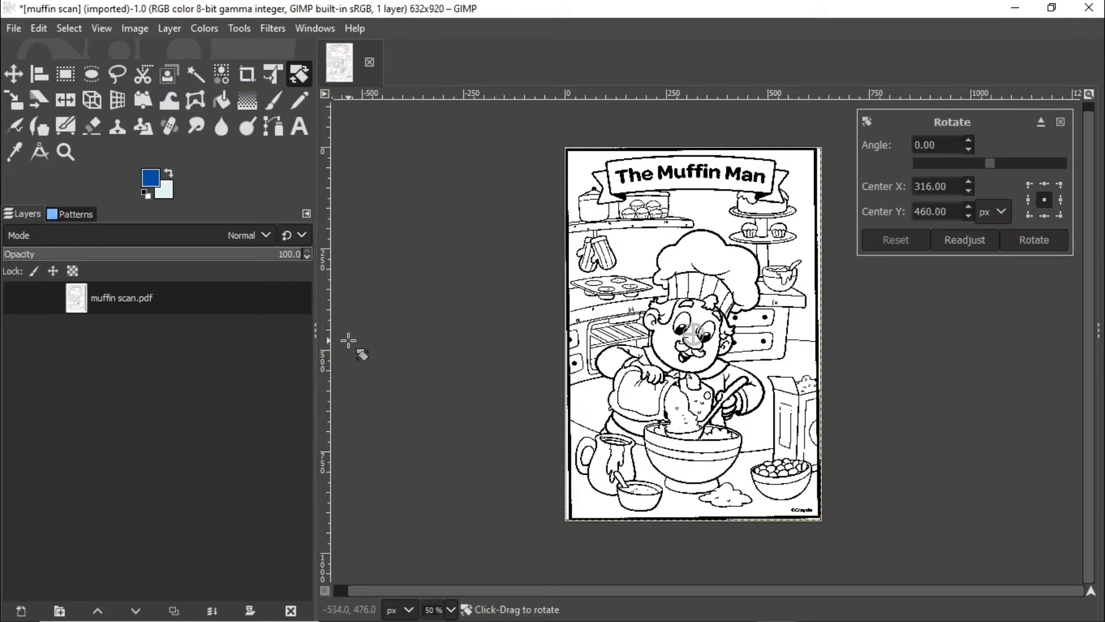
pyautogui.click(968, 141)
pyautogui.click(968, 141)
pyautogui.click(969, 140)
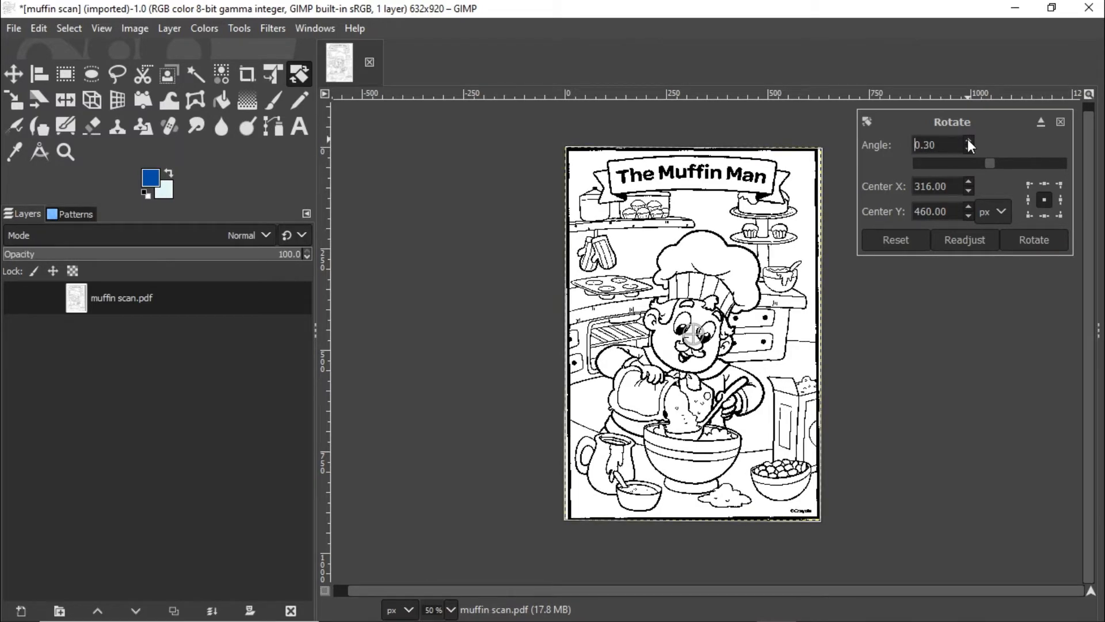
pyautogui.click(969, 140)
pyautogui.click(969, 141)
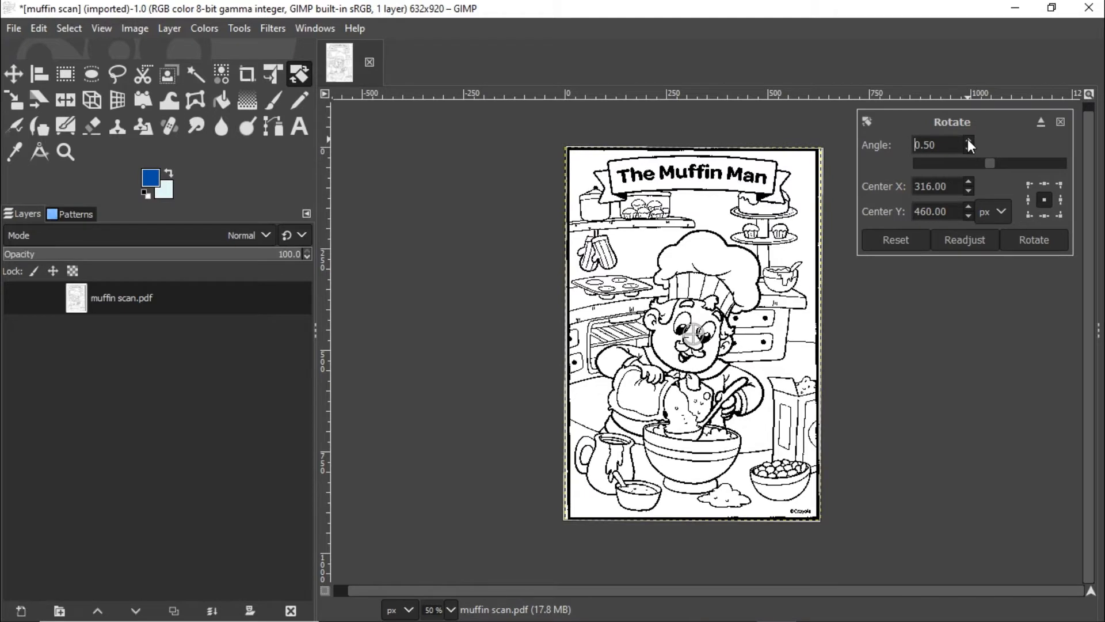
pyautogui.click(968, 141)
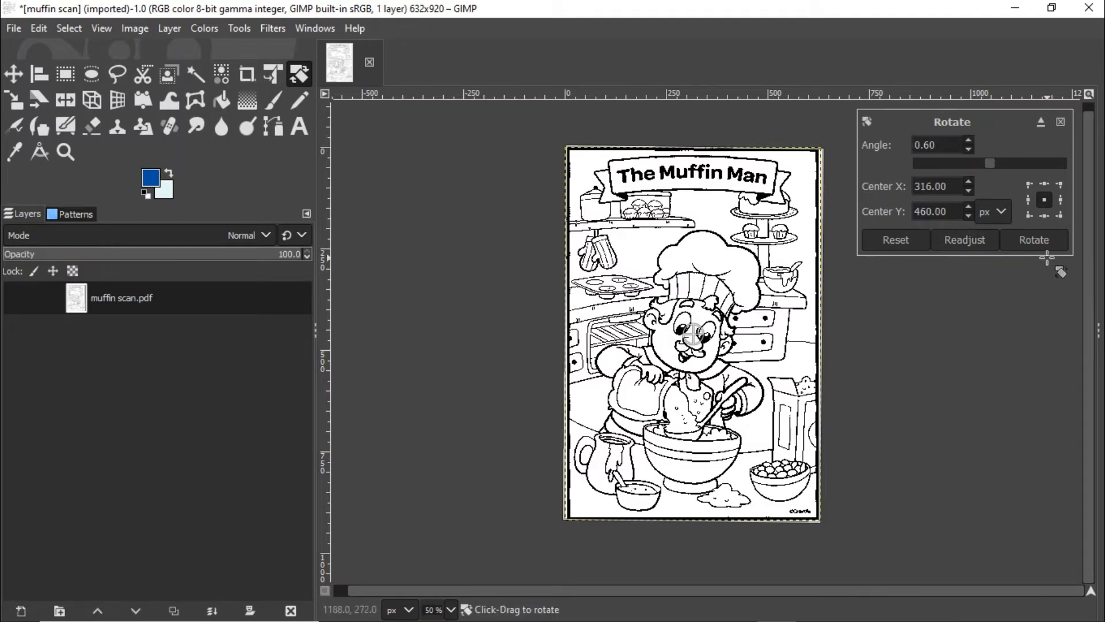
pyautogui.click(1039, 241)
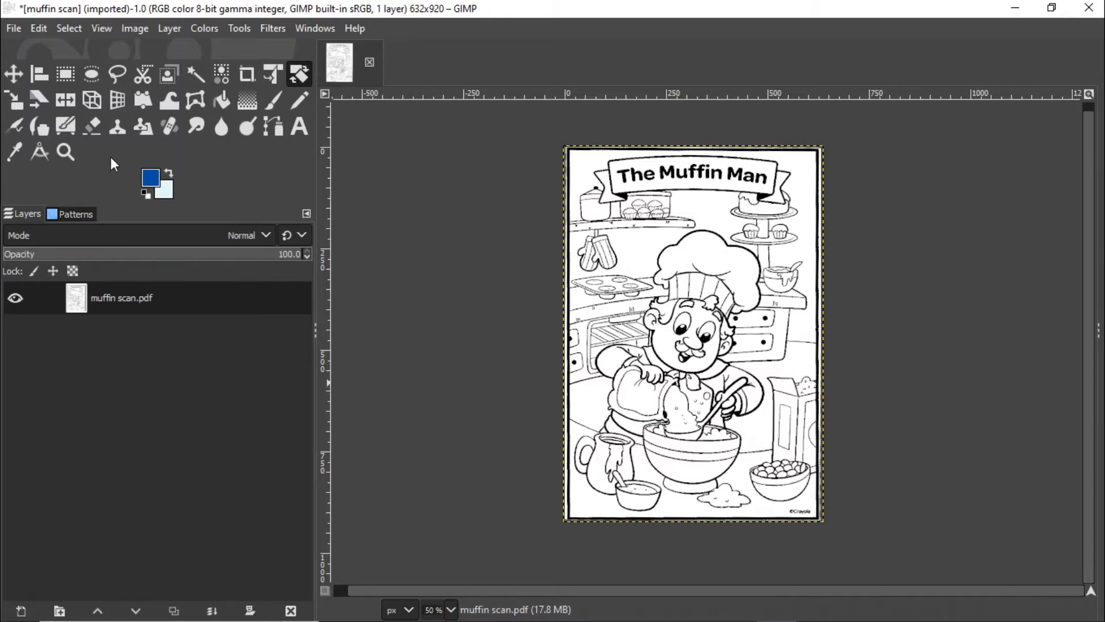
# - Switch to Photos to view the colored examples muffinman.jpg and muffingradientnew.jpg, and put the window away
pyautogui.click(1018, 8)
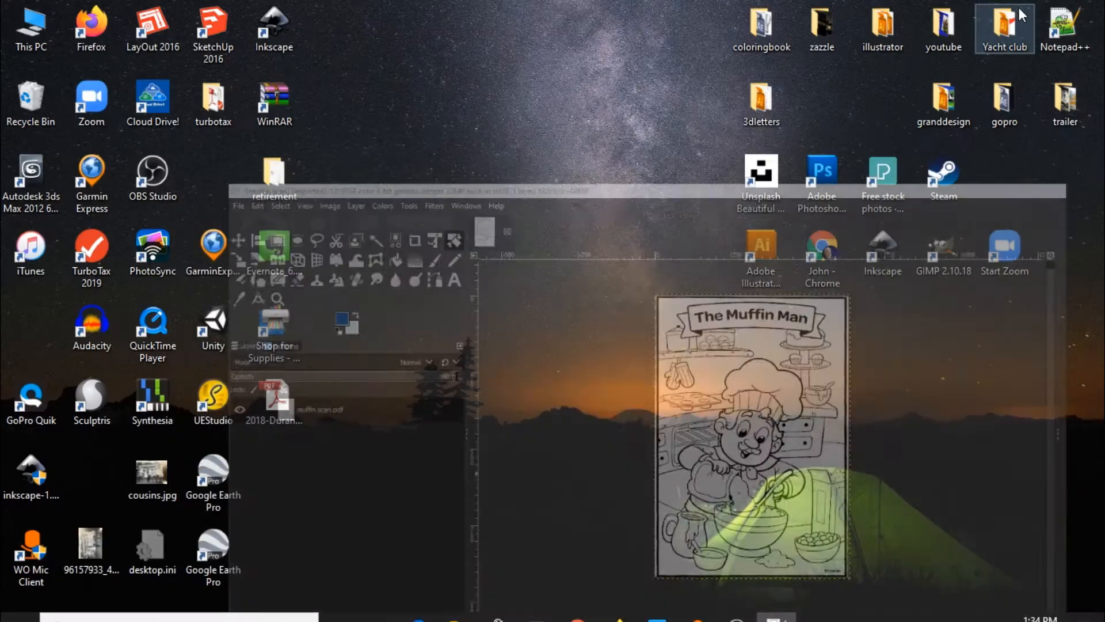
pyautogui.click(657, 606)
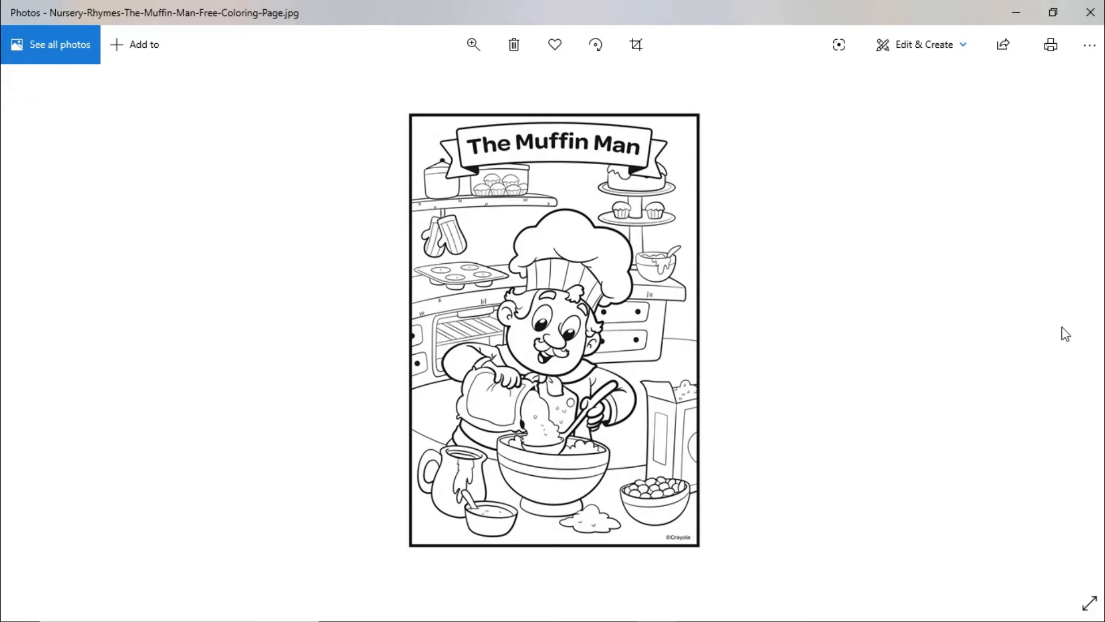
pyautogui.click(41, 333)
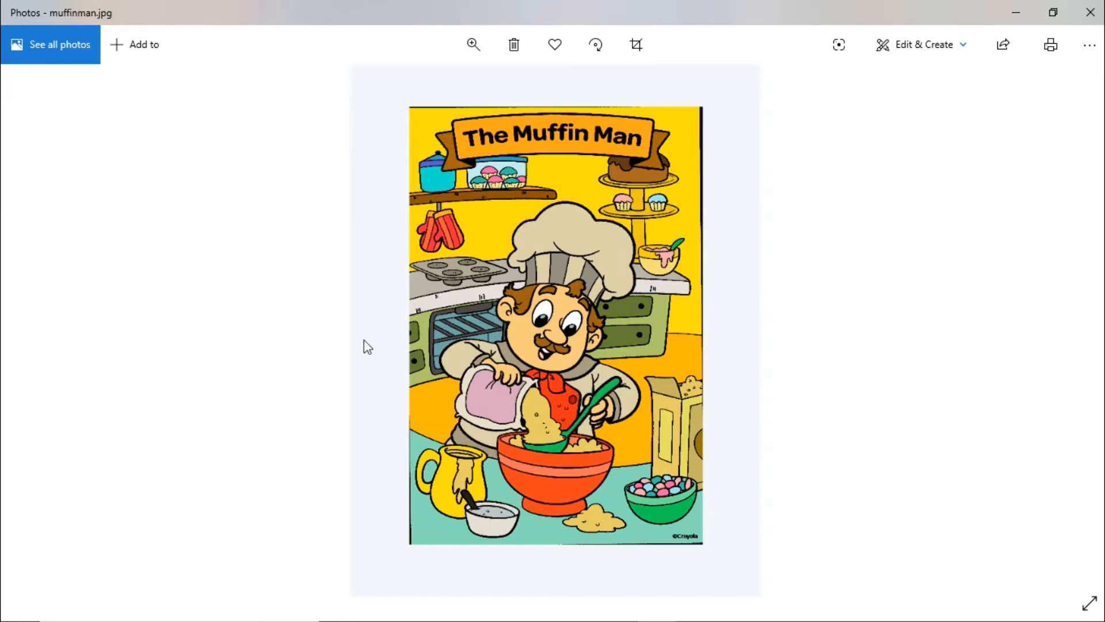
pyautogui.moveTo(26, 339)
pyautogui.click(43, 336)
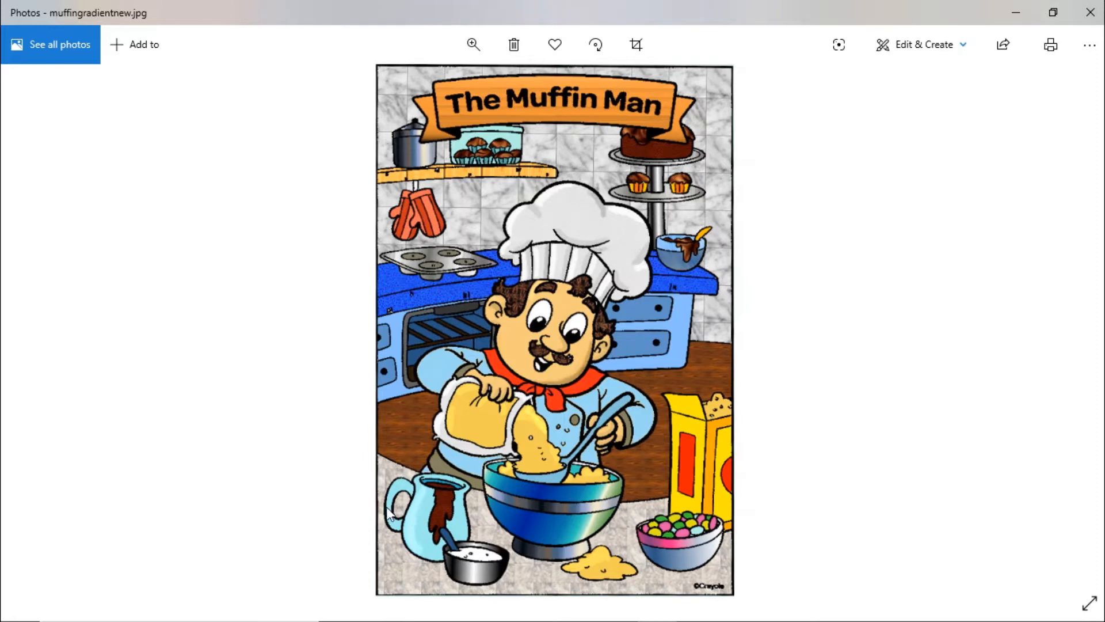
pyautogui.click(1017, 9)
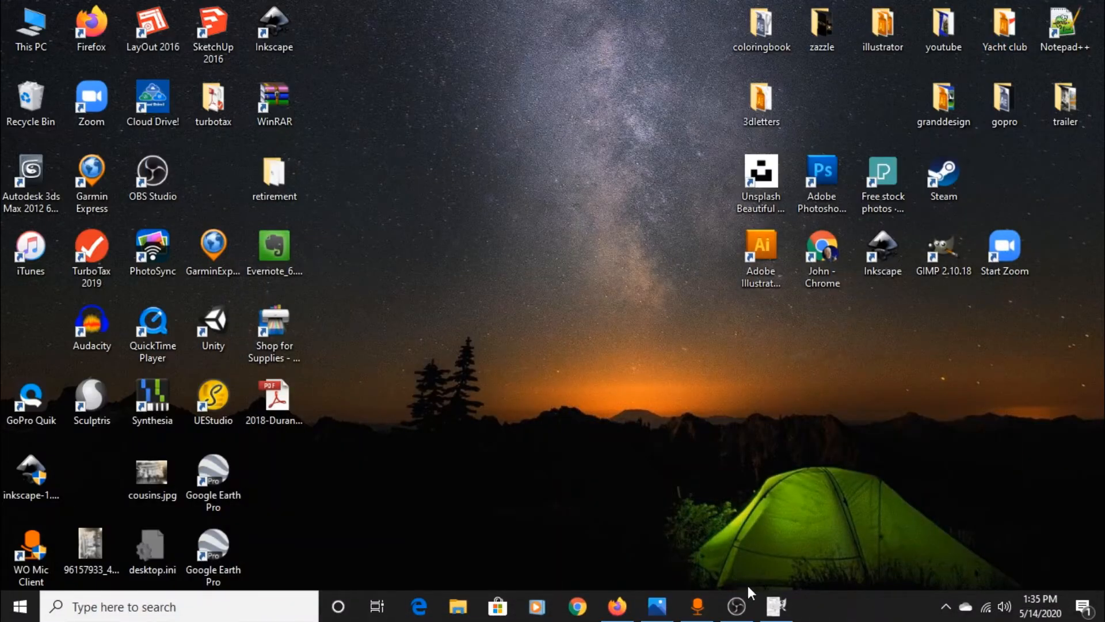
# - Switch to GIMP, activate Bucket Fill, and choose the brown foreground color 986114 from the palette
pyautogui.click(777, 608)
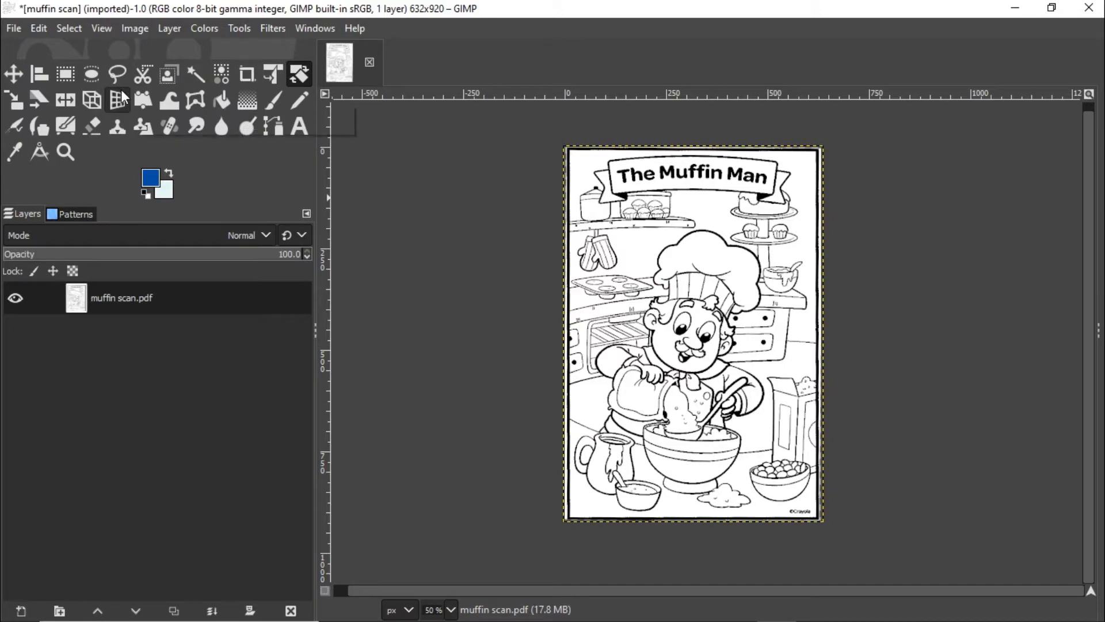
pyautogui.click(66, 154)
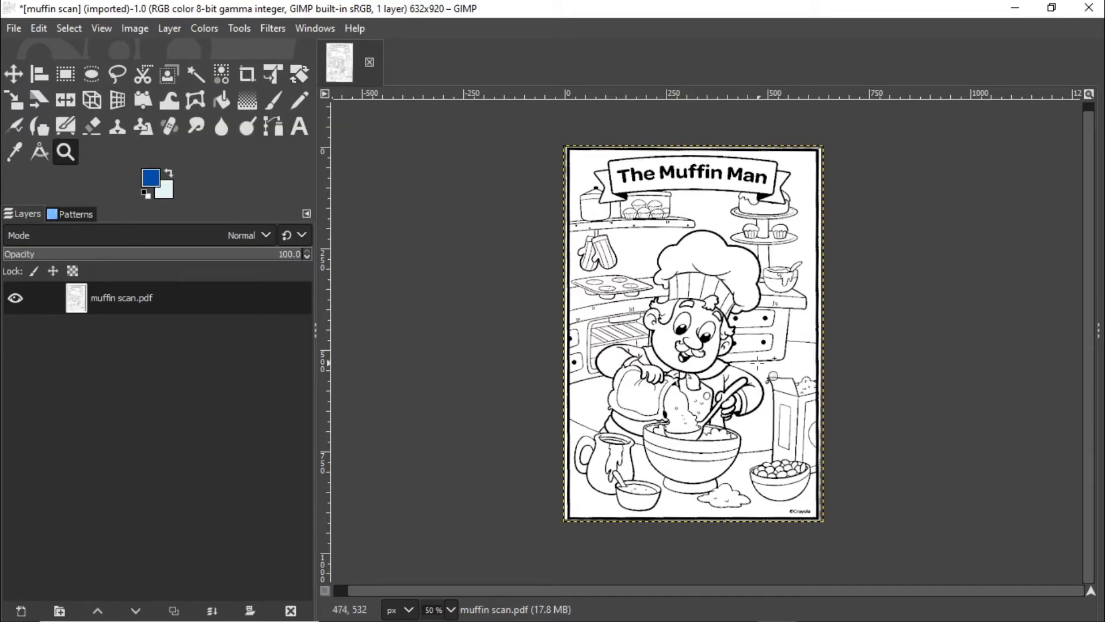
pyautogui.click(758, 346)
pyautogui.click(756, 311)
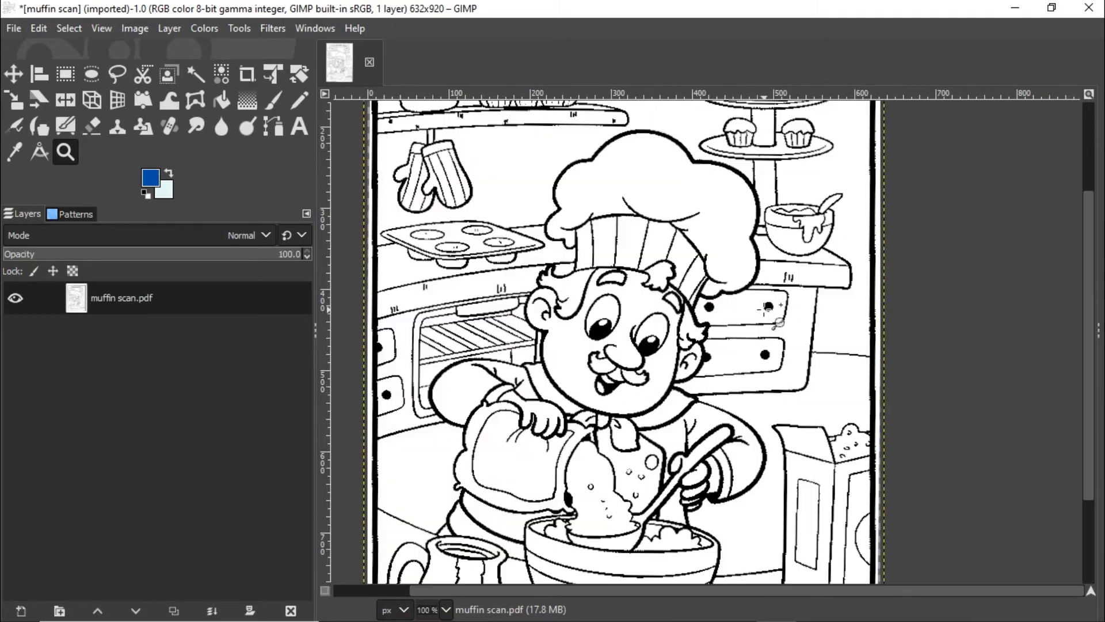
pyautogui.moveTo(753, 309); pyautogui.dragTo(770, 499)
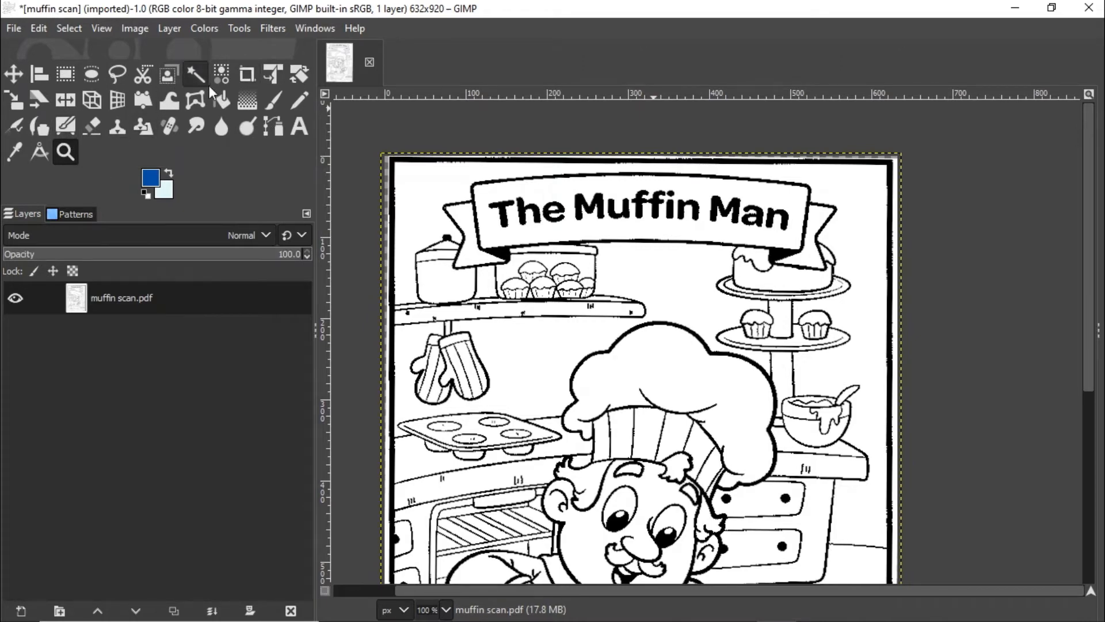
pyautogui.click(227, 102)
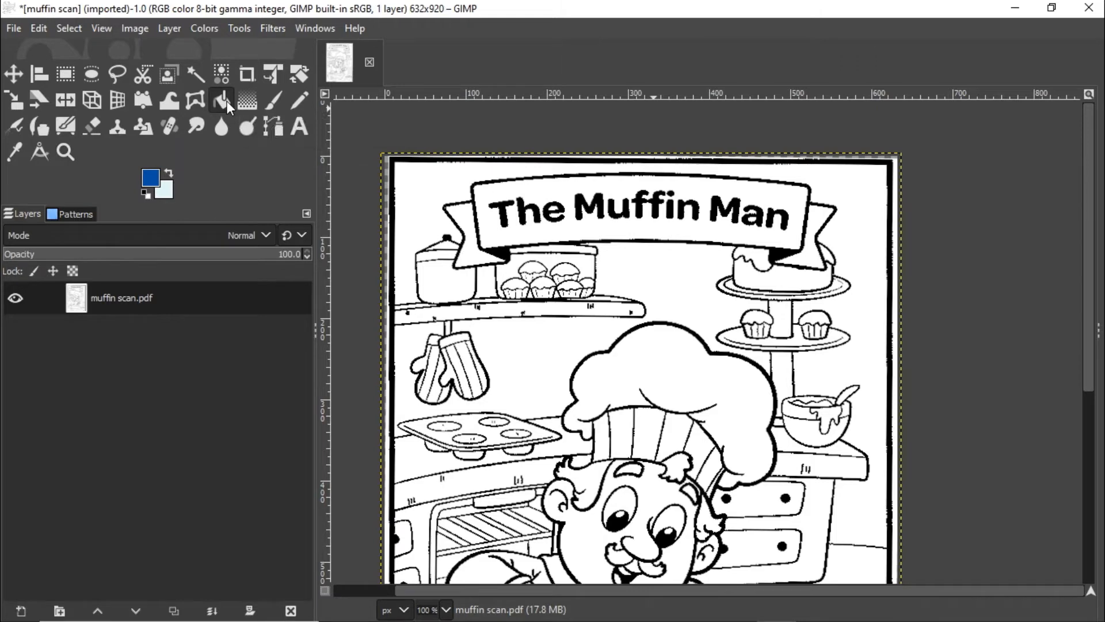
pyautogui.click(156, 185)
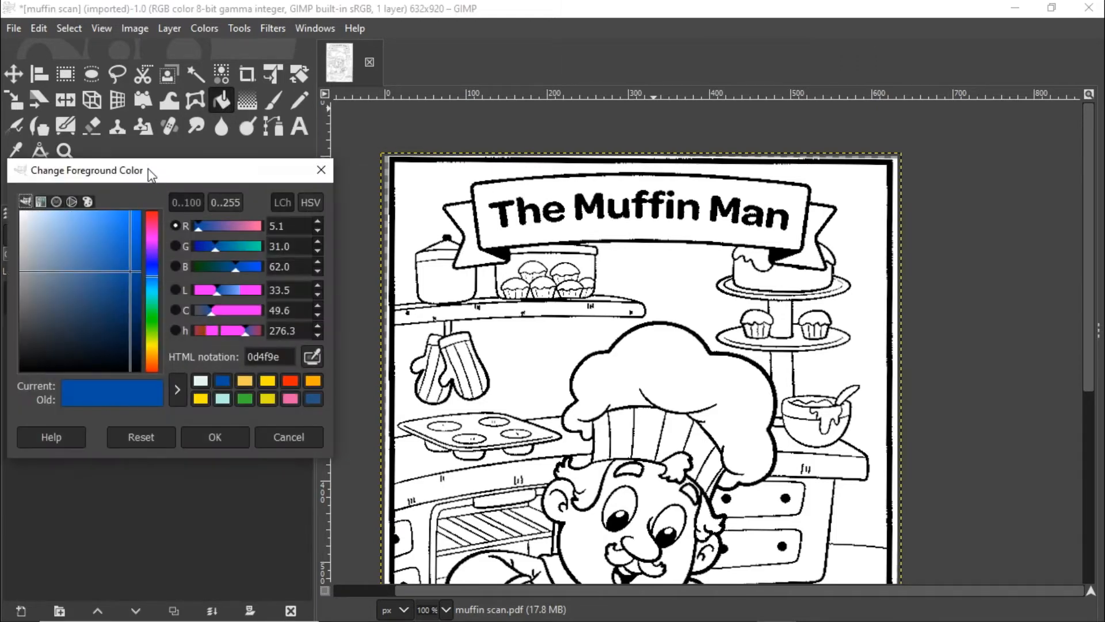
pyautogui.moveTo(153, 173); pyautogui.dragTo(164, 171)
pyautogui.click(97, 199)
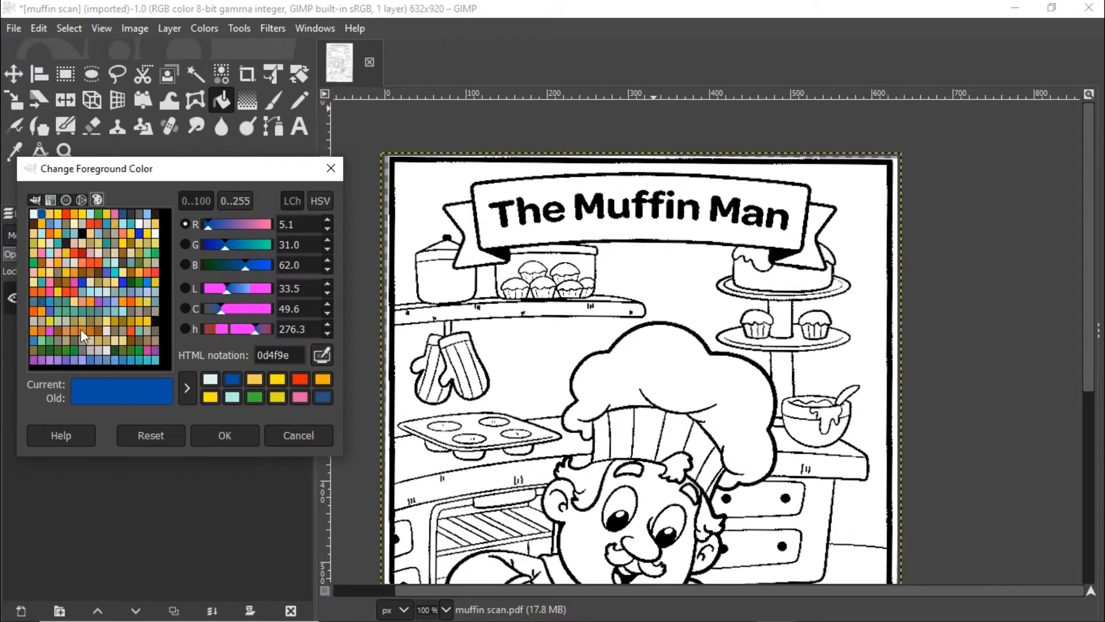
pyautogui.click(43, 265)
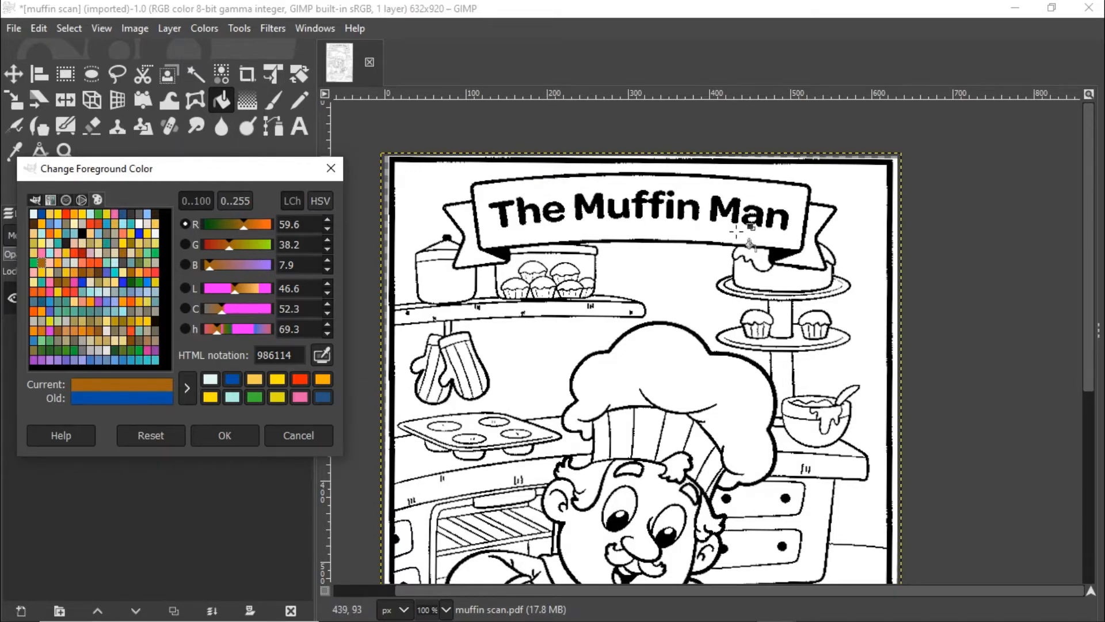
# - Try filling the title banner and the enclosed gaps in its letters e and a with the brown foreground color, and undo the fills
pyautogui.click(558, 186)
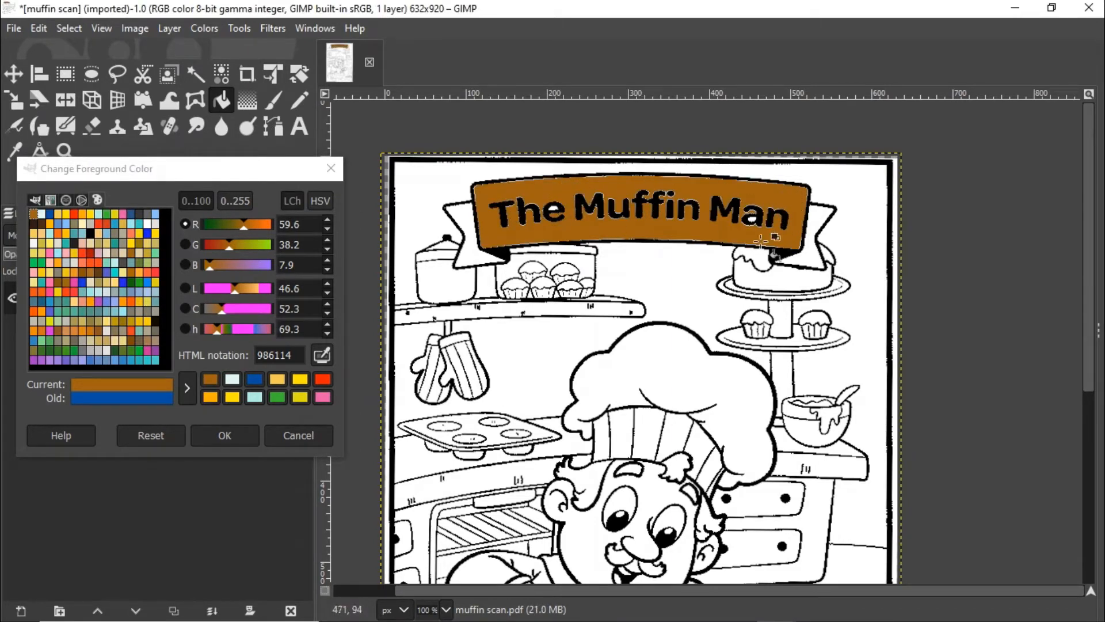
pyautogui.click(553, 209)
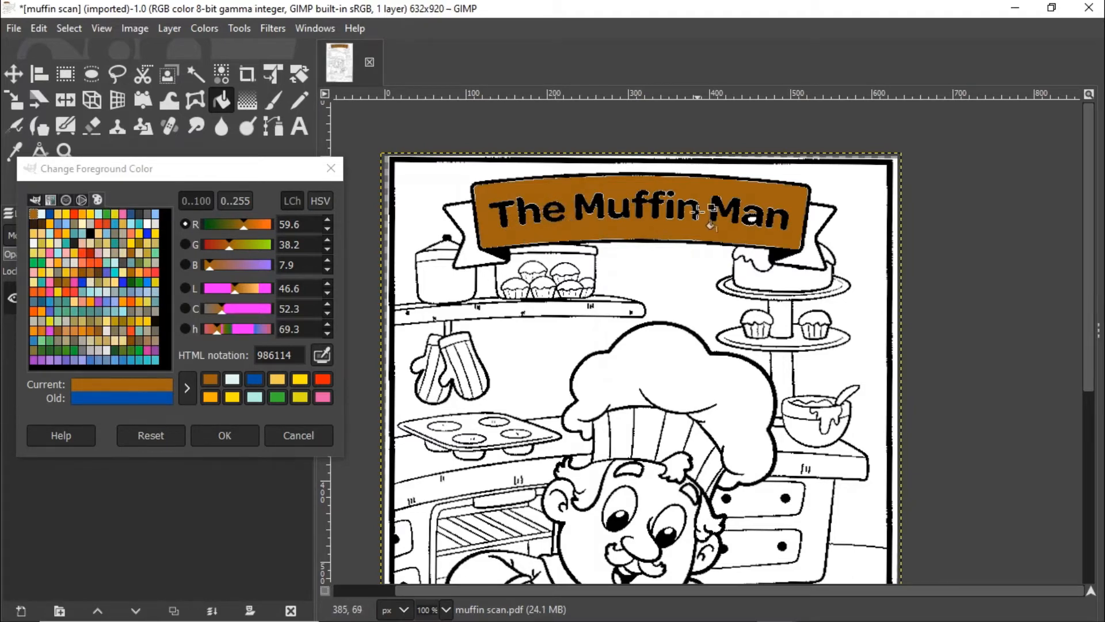
pyautogui.click(751, 218)
pyautogui.click(13, 73)
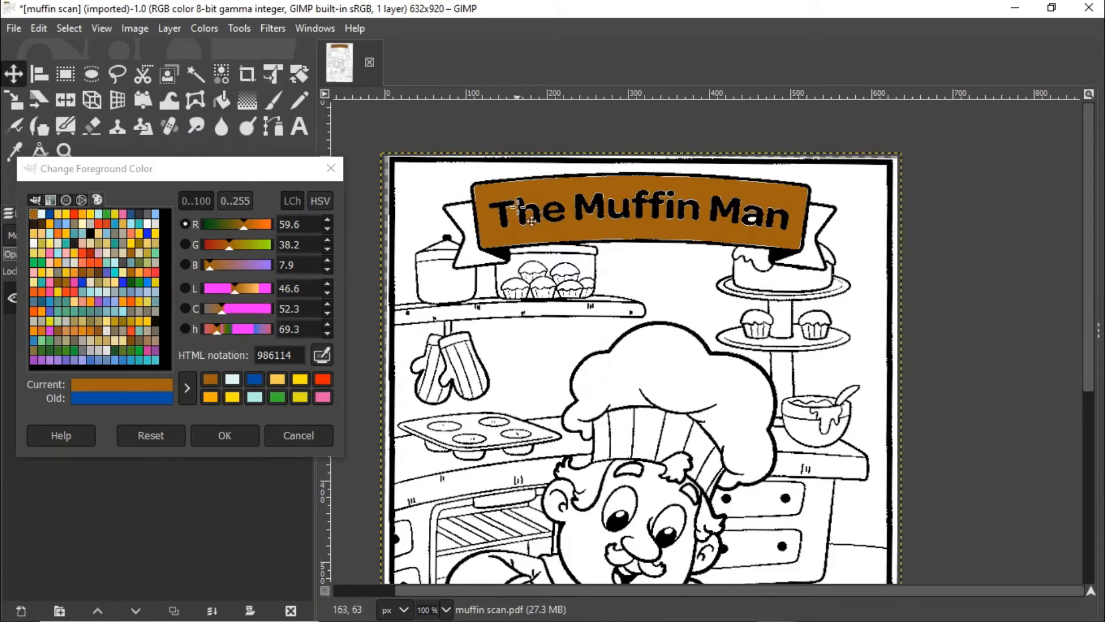
pyautogui.hotkey('ctrl', 'z')
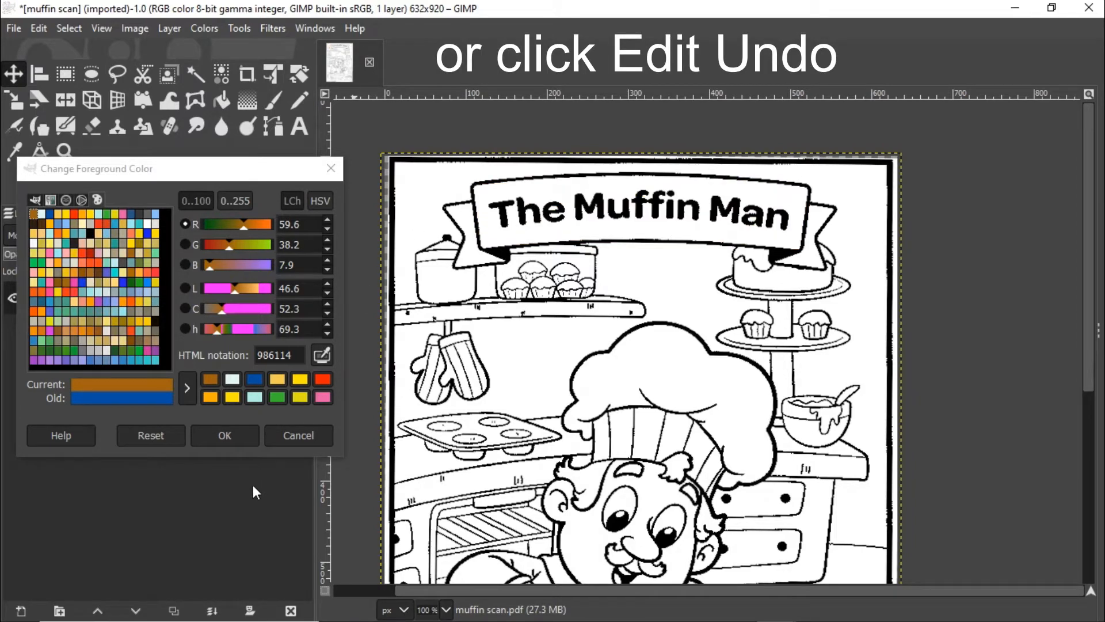
# - Accept the brown foreground color, and select the Wood of some sort pattern from the Patterns dialog
pyautogui.click(234, 437)
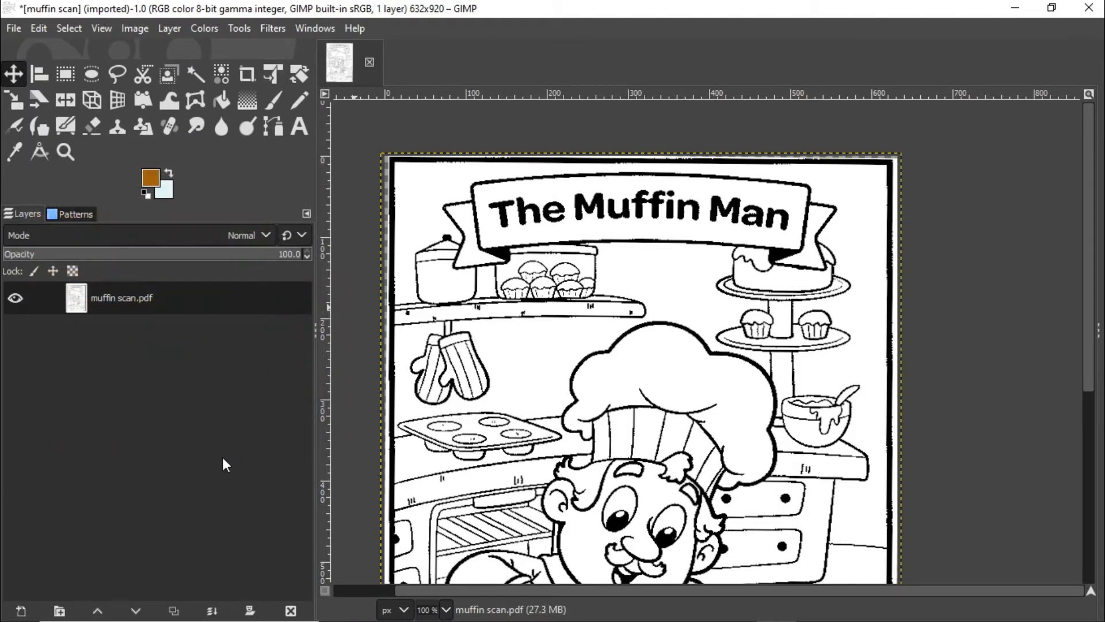
pyautogui.click(80, 217)
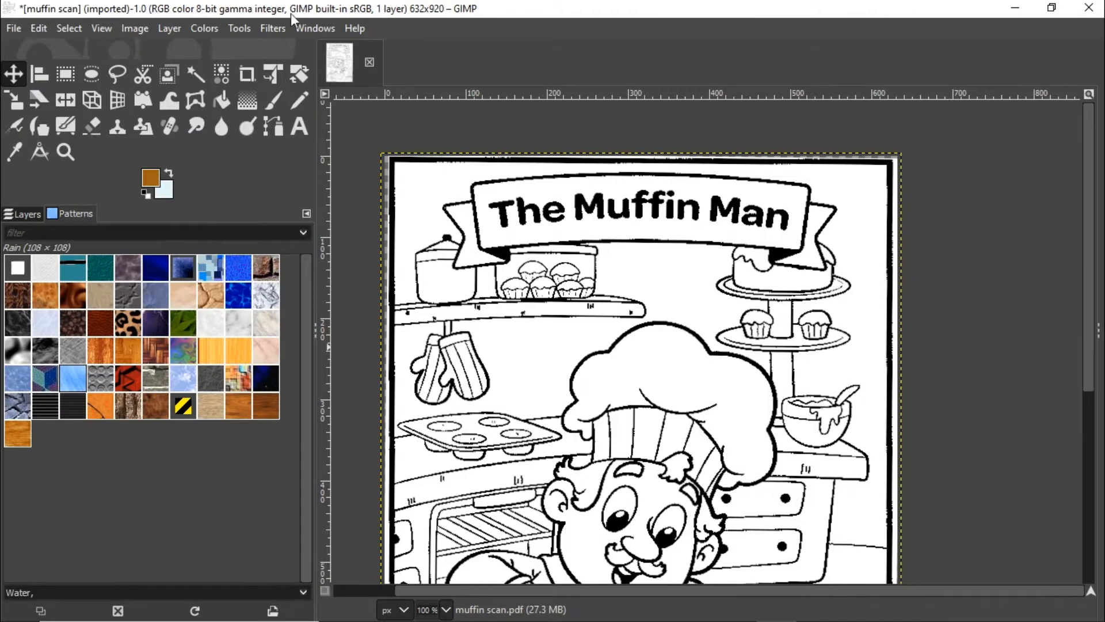
pyautogui.click(305, 28)
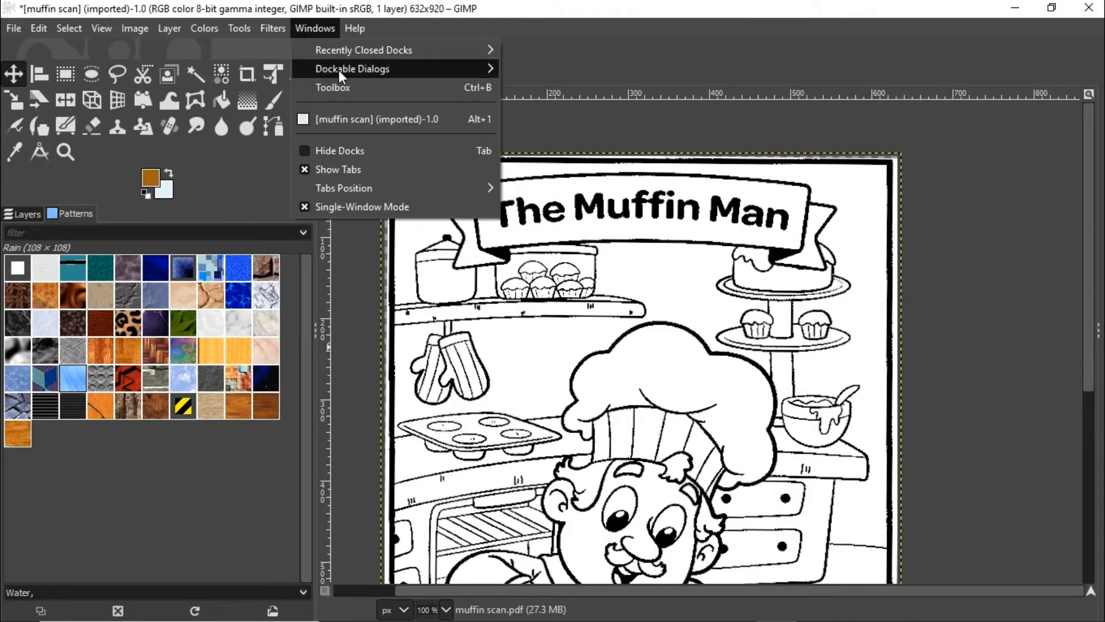
pyautogui.moveTo(339, 70)
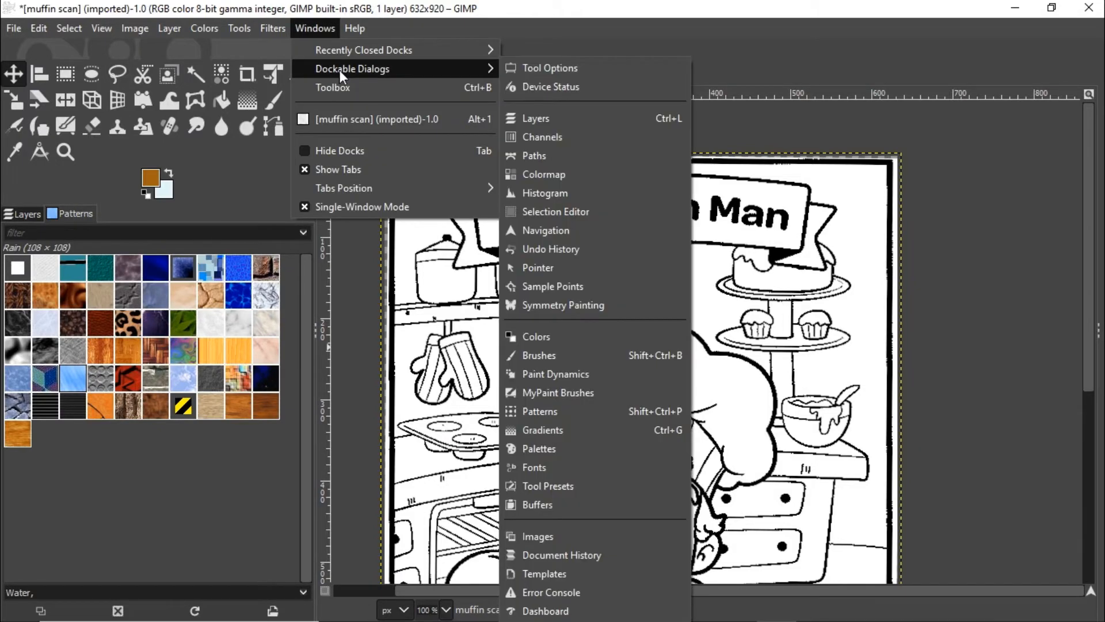
pyautogui.click(518, 413)
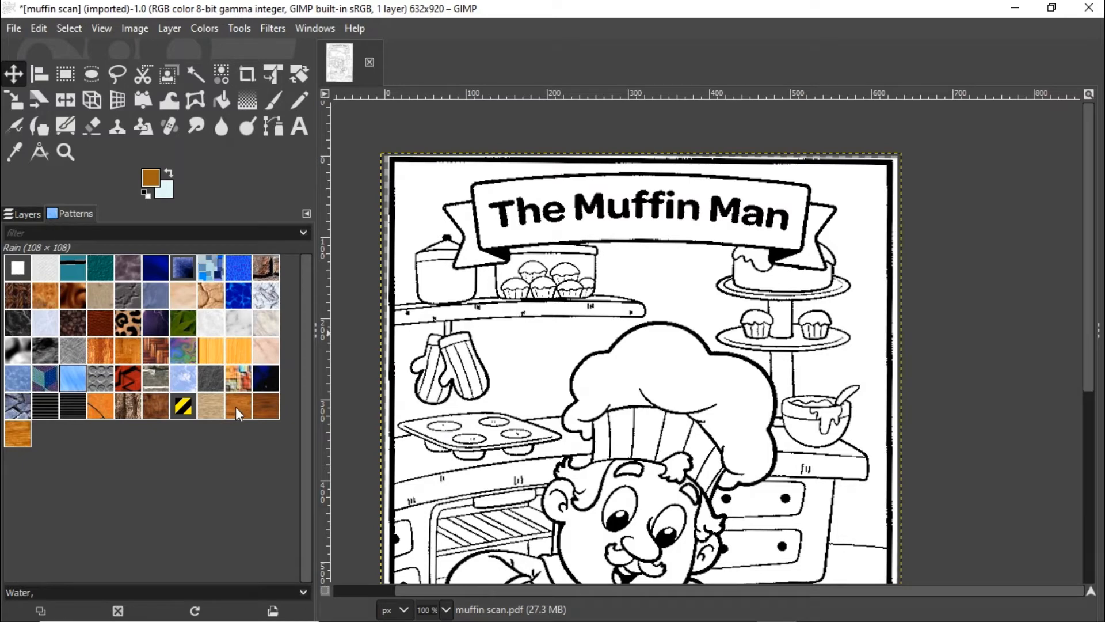
pyautogui.click(15, 436)
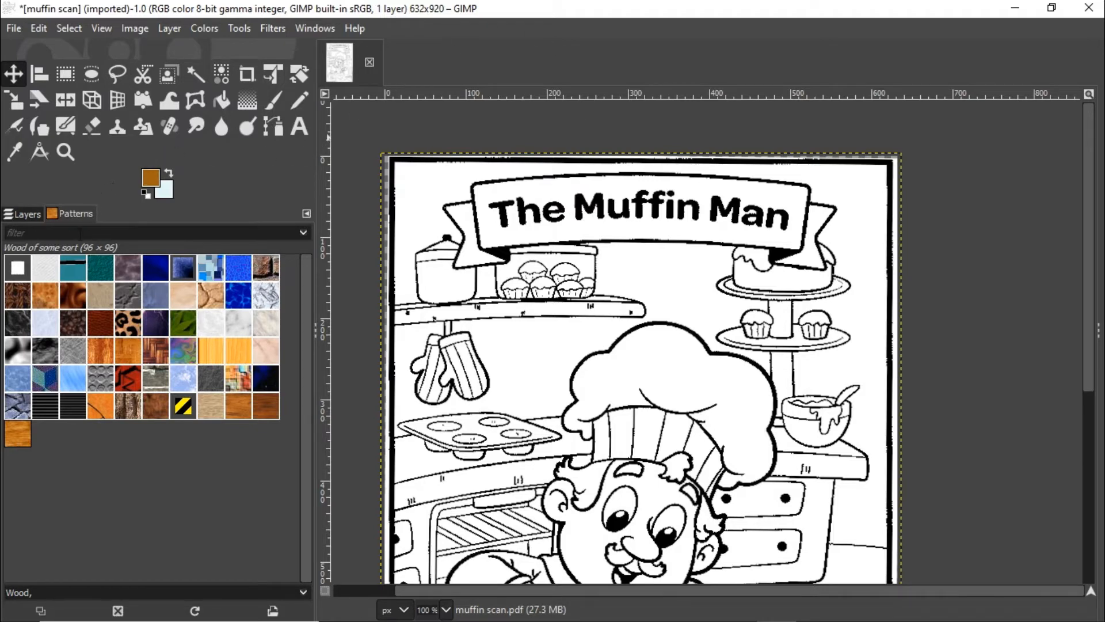
# - Set Bucket Fill to pattern fill, and fill the title banner and the enclosed gaps in its letters e and a with Wood of some sort
pyautogui.doubleClick(224, 101)
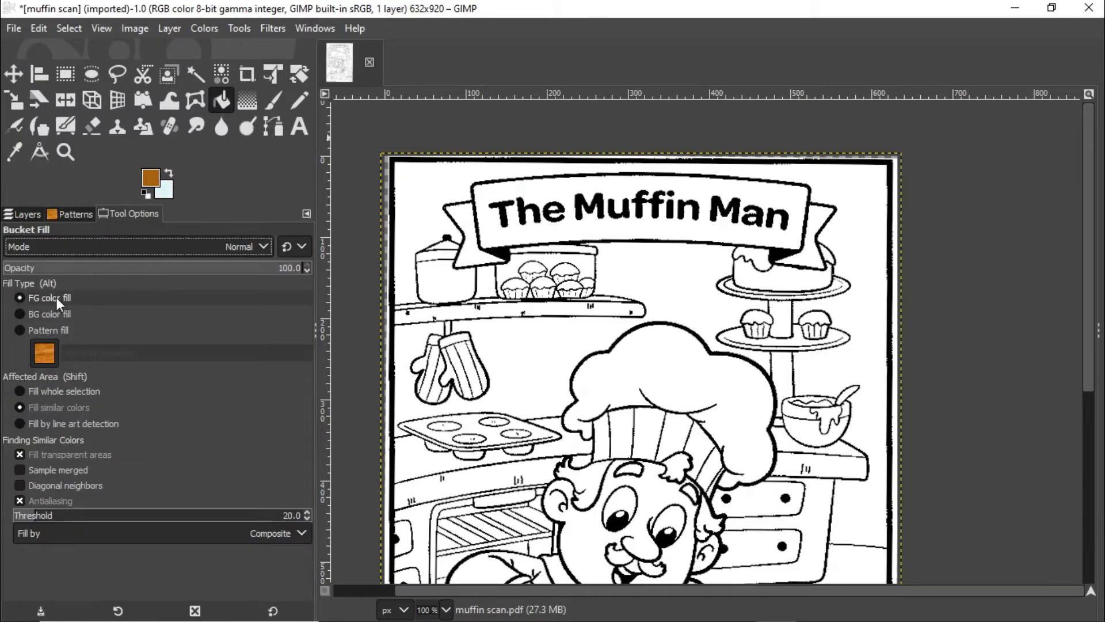
pyautogui.click(62, 332)
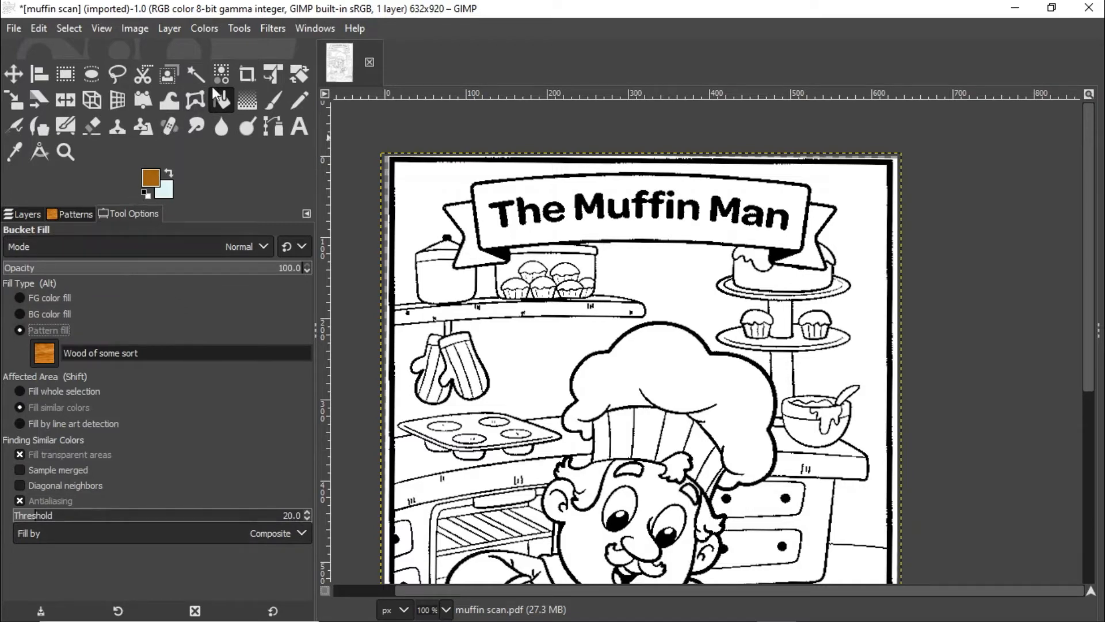
pyautogui.click(555, 184)
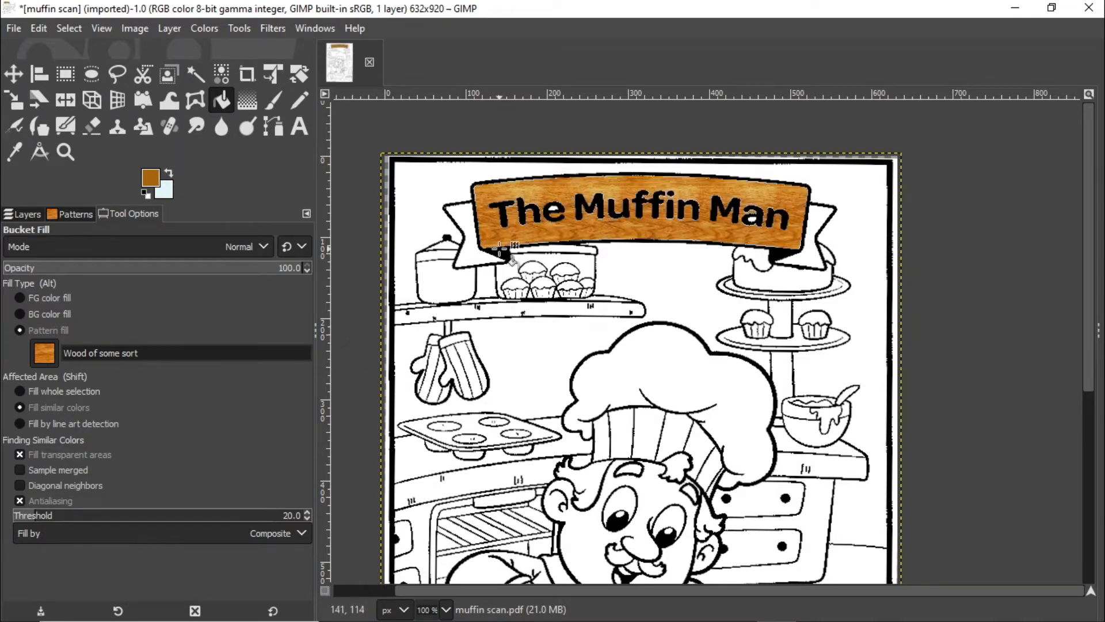
pyautogui.click(554, 208)
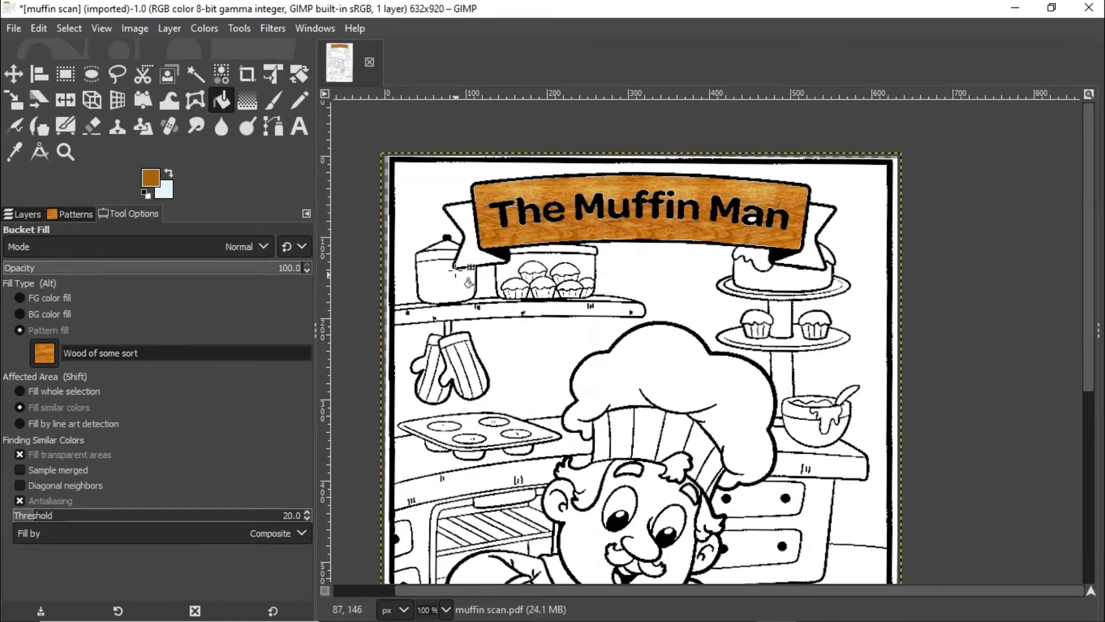
pyautogui.click(751, 219)
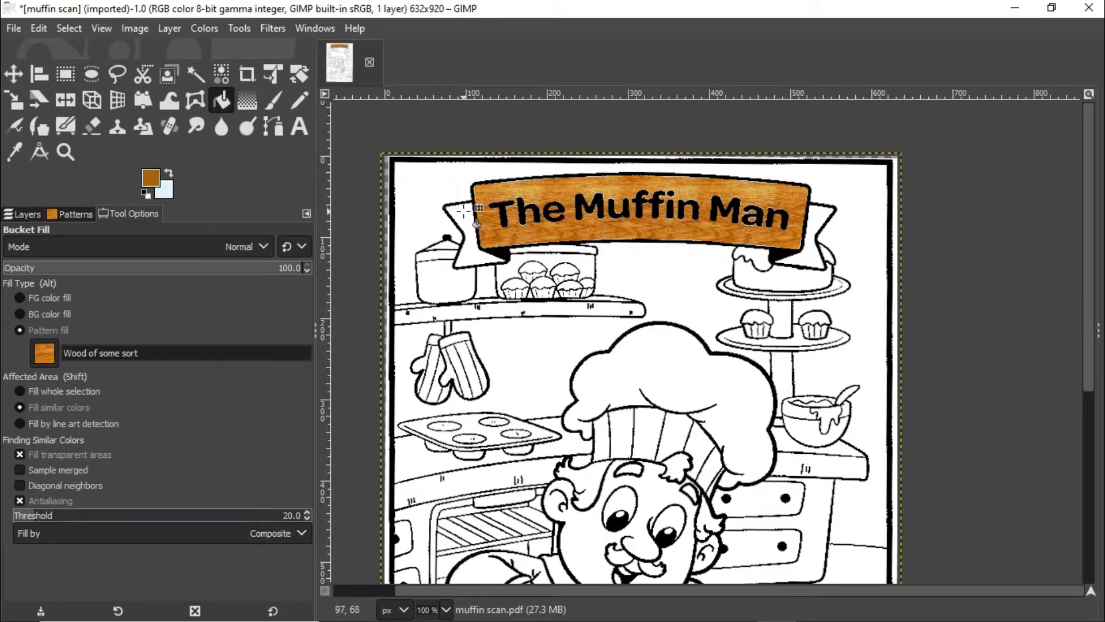
# - Fill both folded ribbon tails of the title banner with the Wood #2 pattern
pyautogui.click(65, 215)
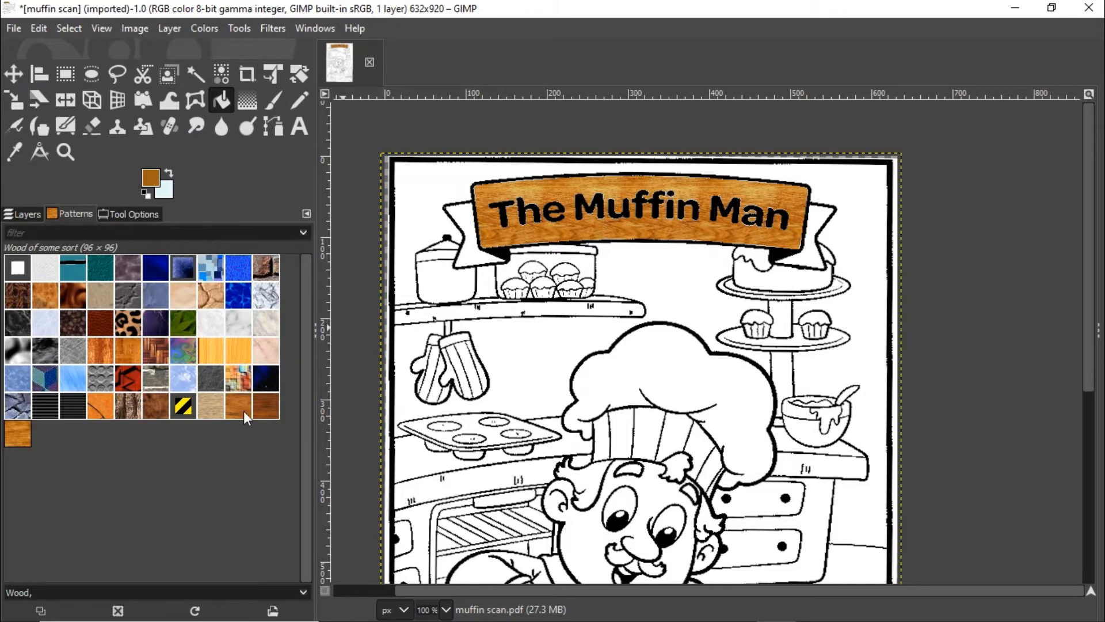
pyautogui.click(267, 408)
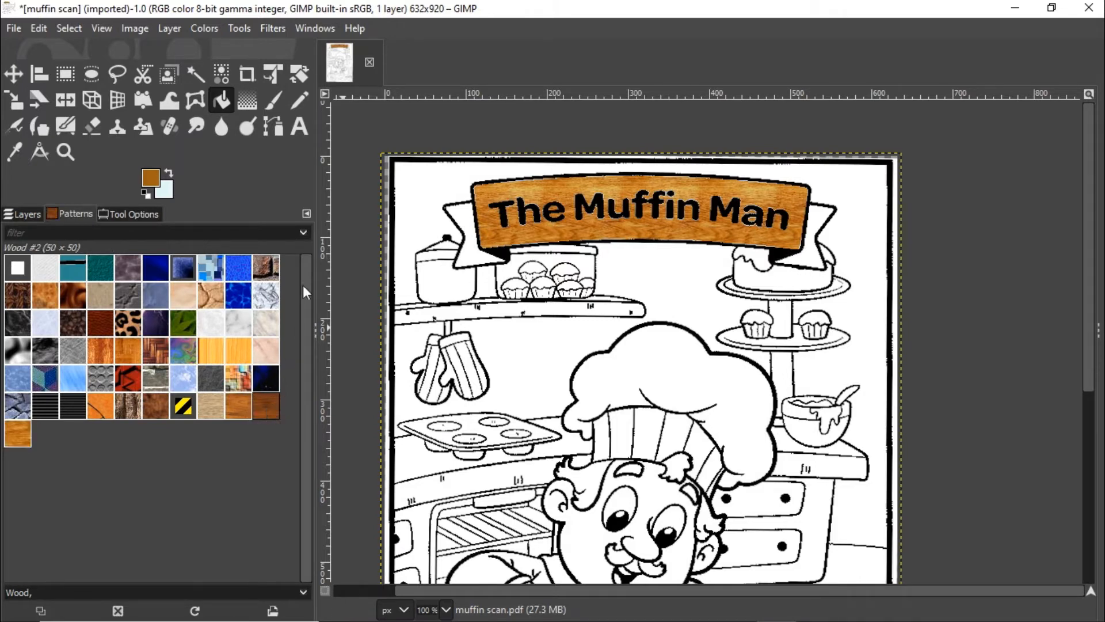
pyautogui.click(463, 221)
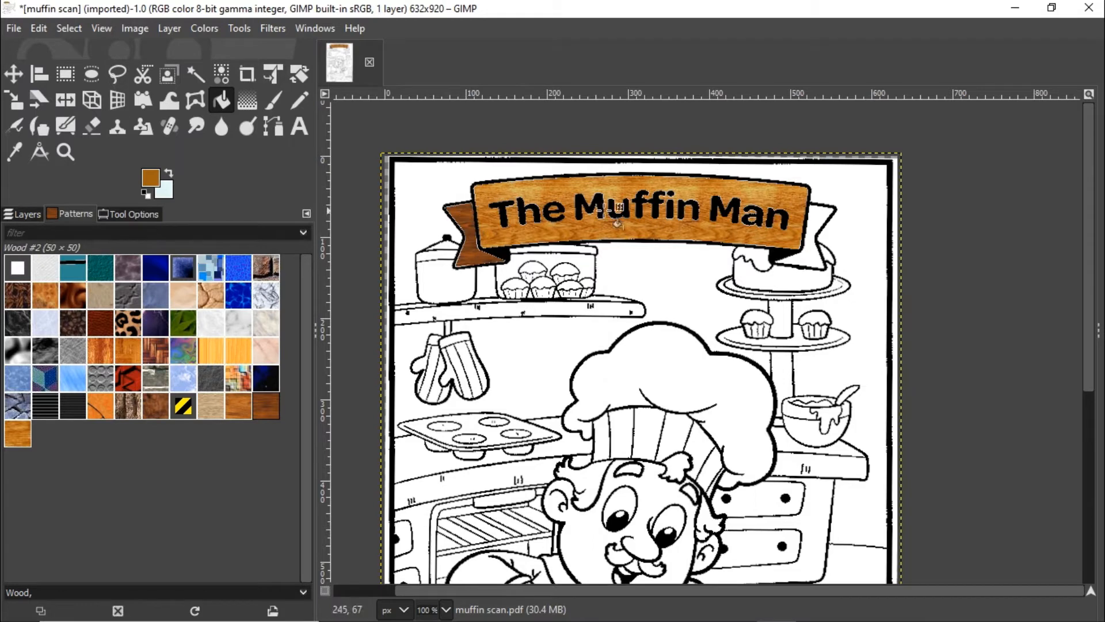
pyautogui.click(825, 261)
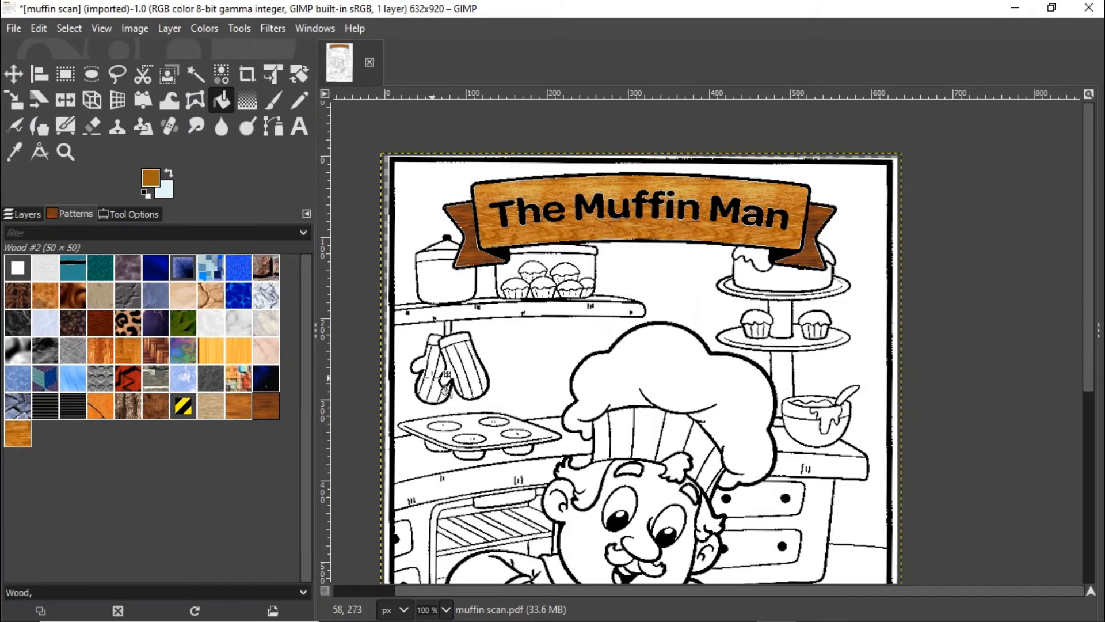
# - Fill the kitchen wall behind the banner and above the chef's hat with the Marble #3 pattern
pyautogui.click(244, 332)
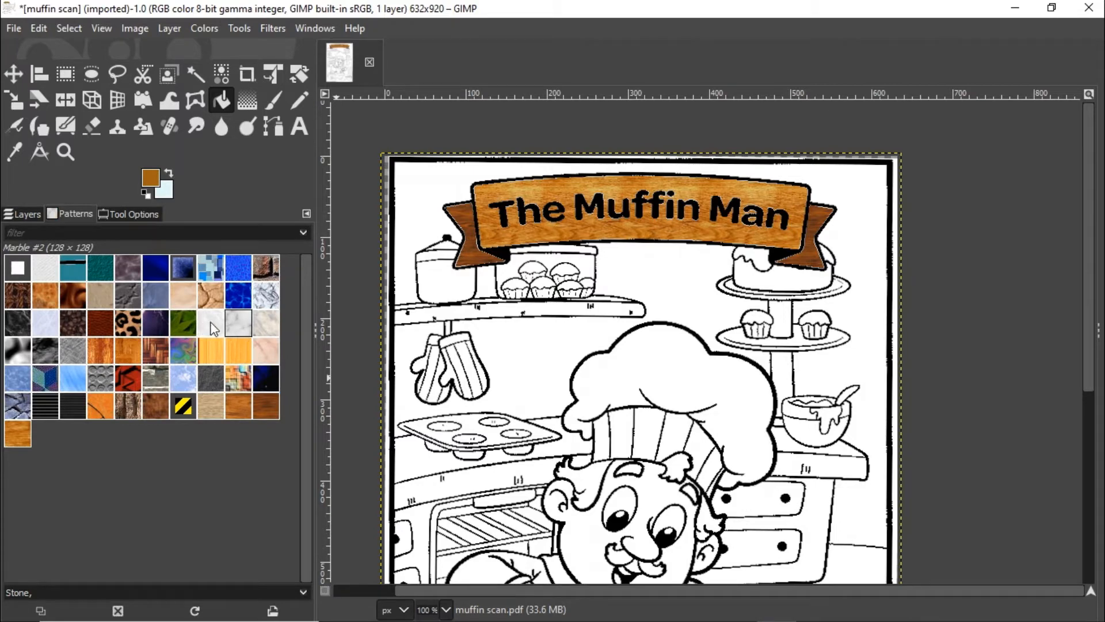
pyautogui.click(269, 326)
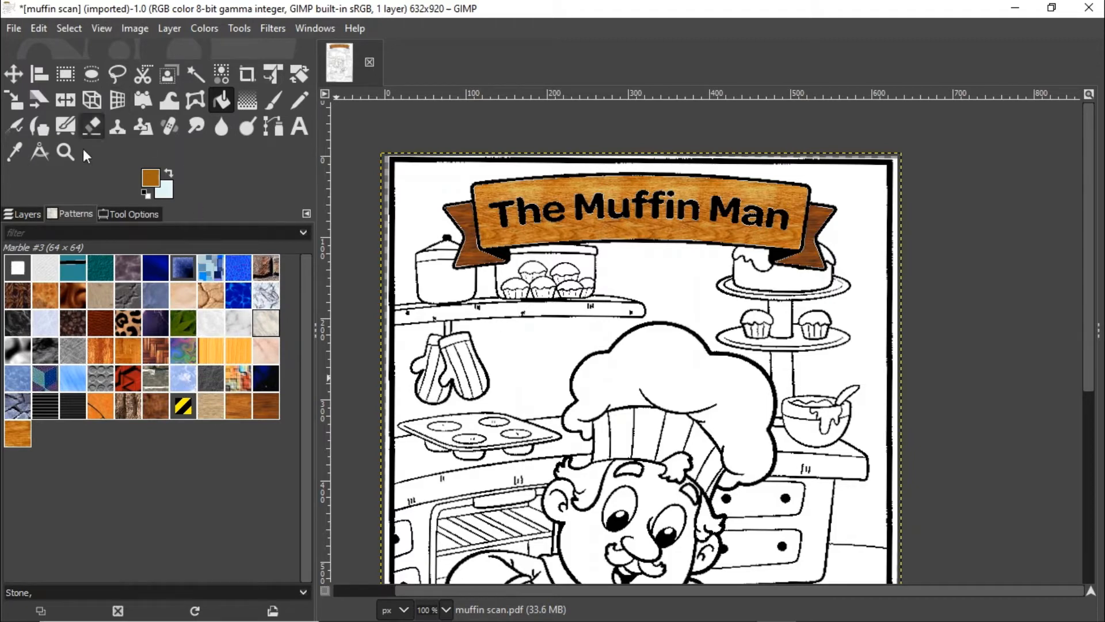
pyautogui.click(418, 194)
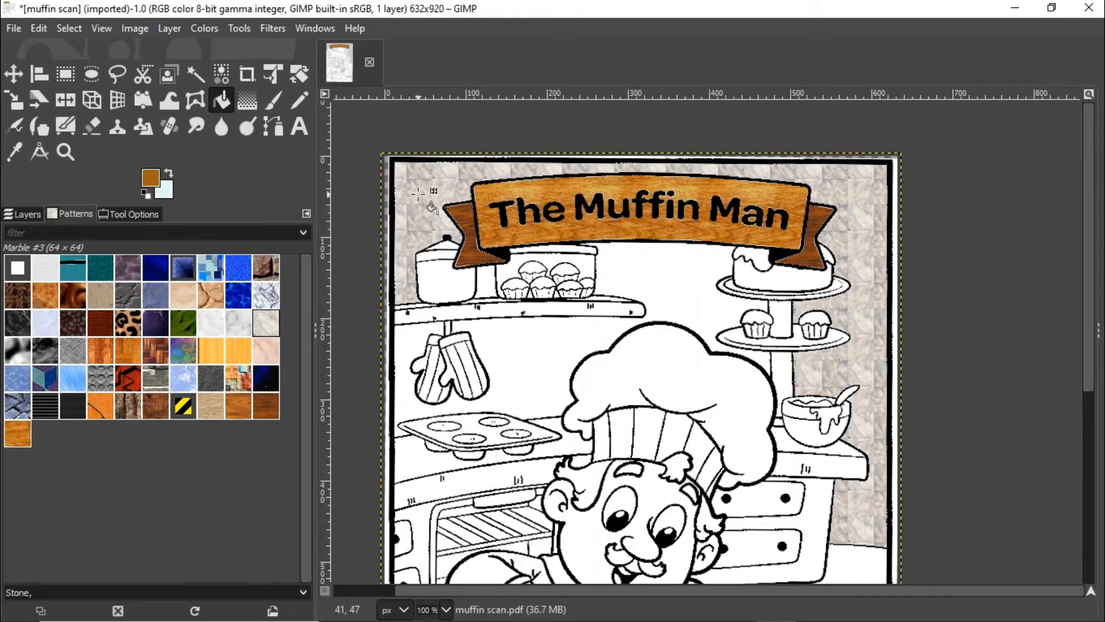
pyautogui.click(682, 290)
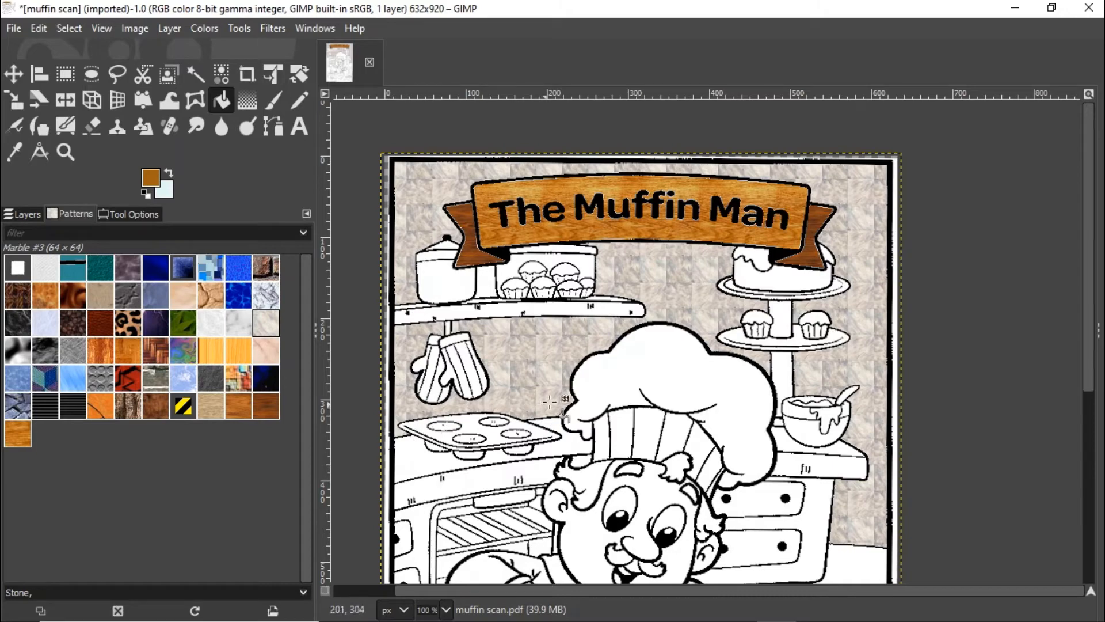
# - Look over the page down to the floor area, and compare floor patterns including Crack, Dried mud, Fibers and Ice
pyautogui.scroll(-4, 859, 465)
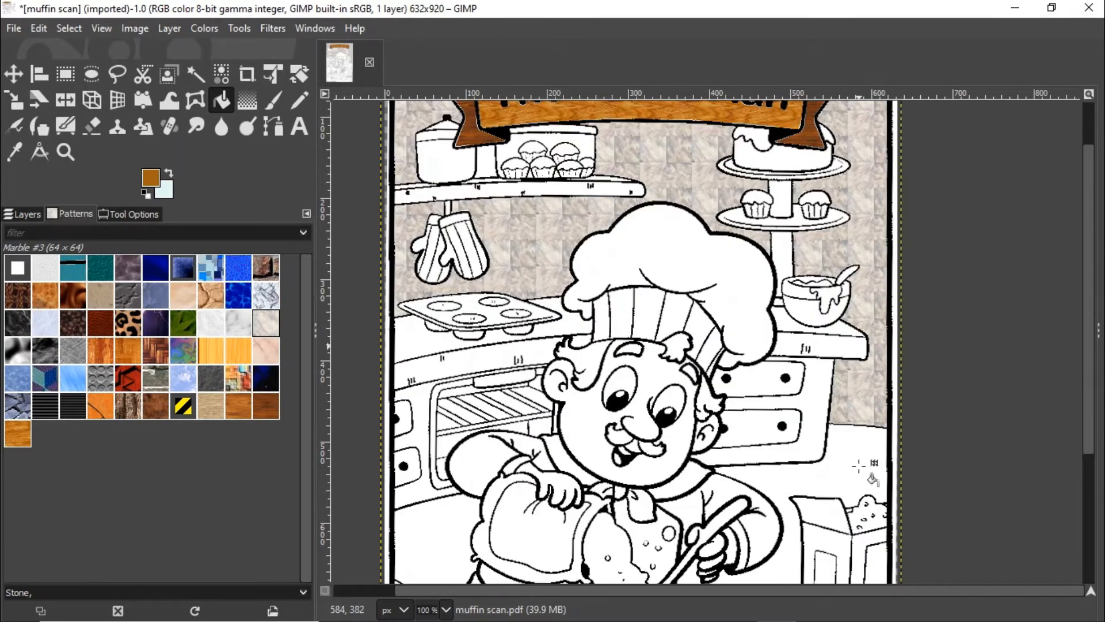
pyautogui.scroll(2, 859, 465)
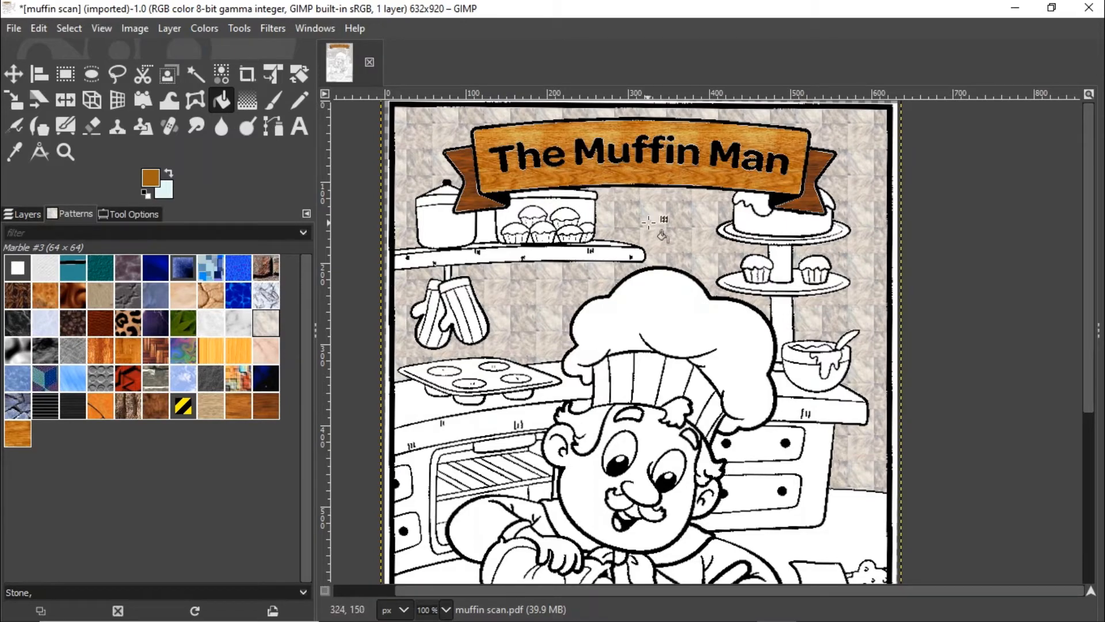
pyautogui.scroll(-8, 835, 464)
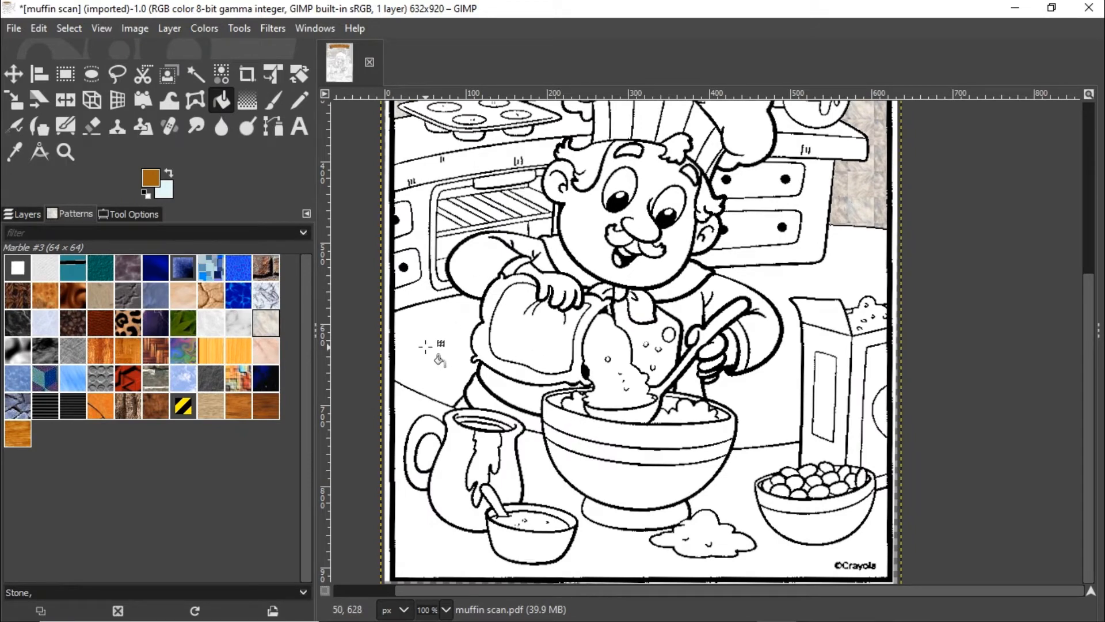
pyautogui.click(125, 293)
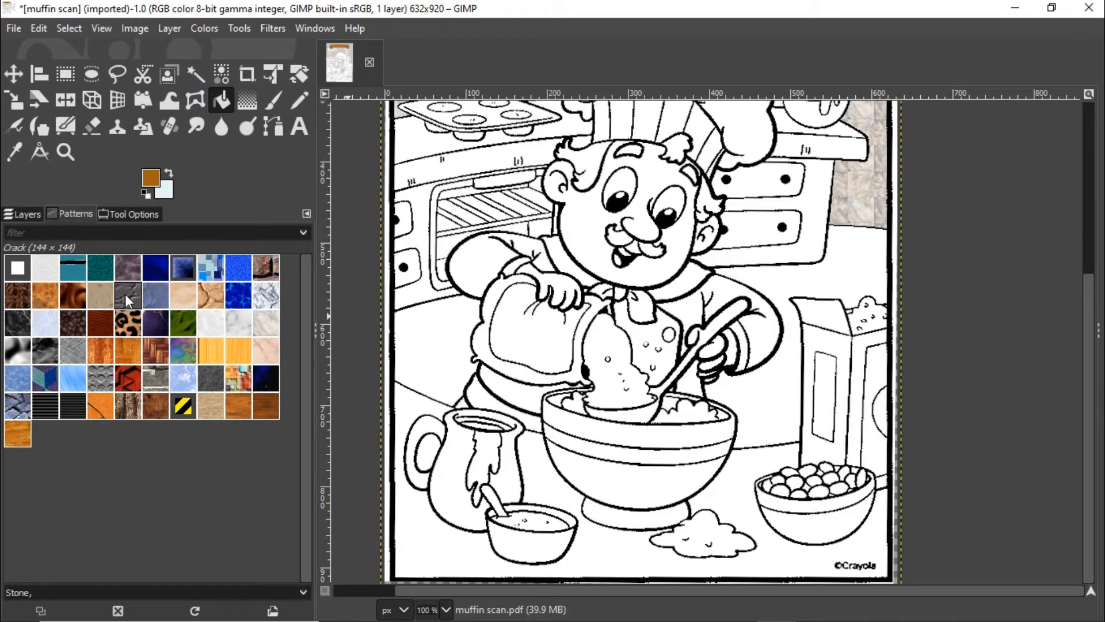
pyautogui.click(156, 294)
pyautogui.click(212, 293)
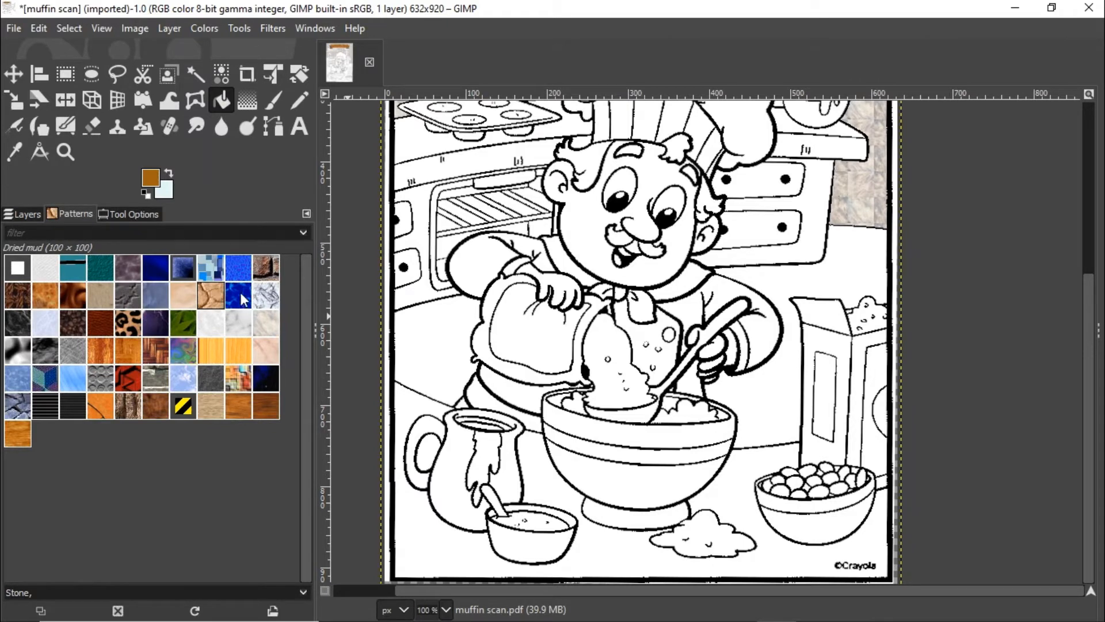
pyautogui.click(241, 296)
pyautogui.click(266, 294)
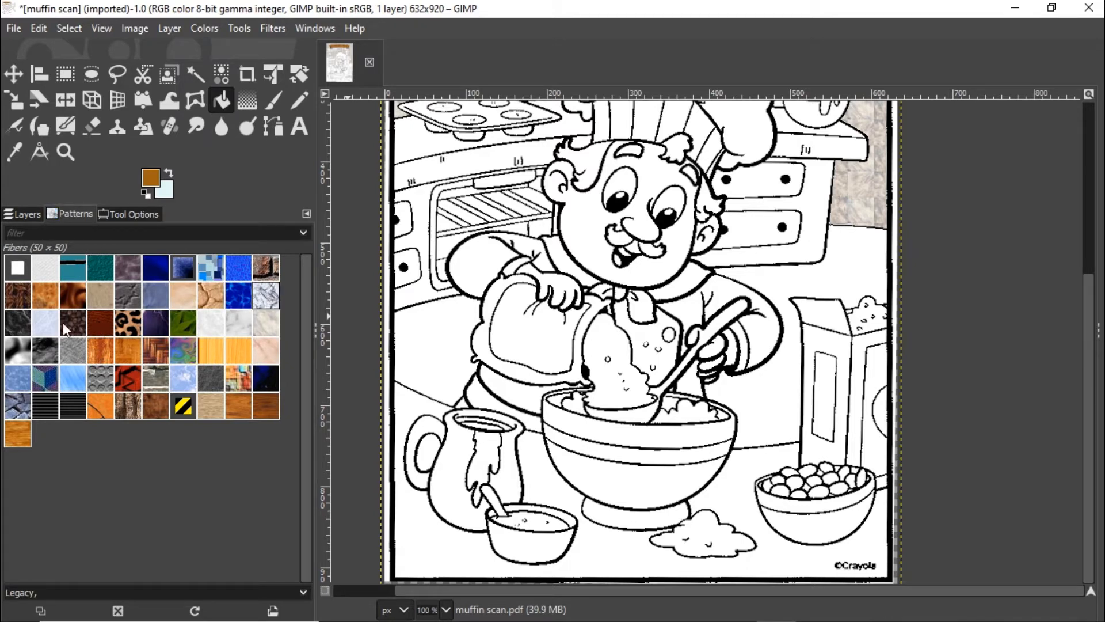
pyautogui.click(45, 324)
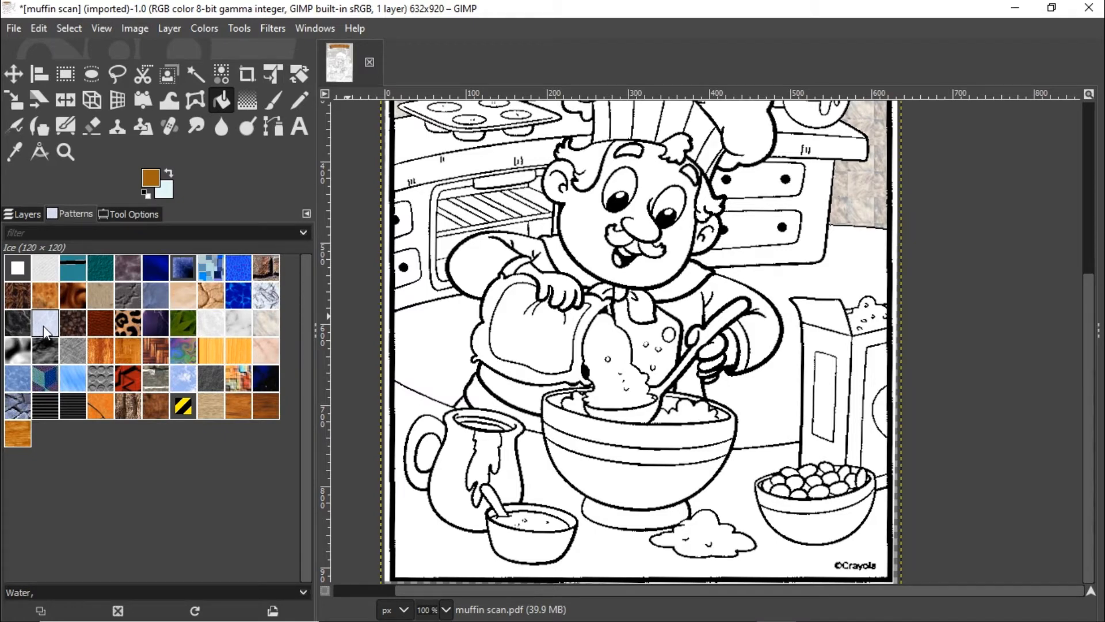
# - Try filling the floor on both sides of the chef with the recessed pattern, and undo both fills
pyautogui.click(97, 378)
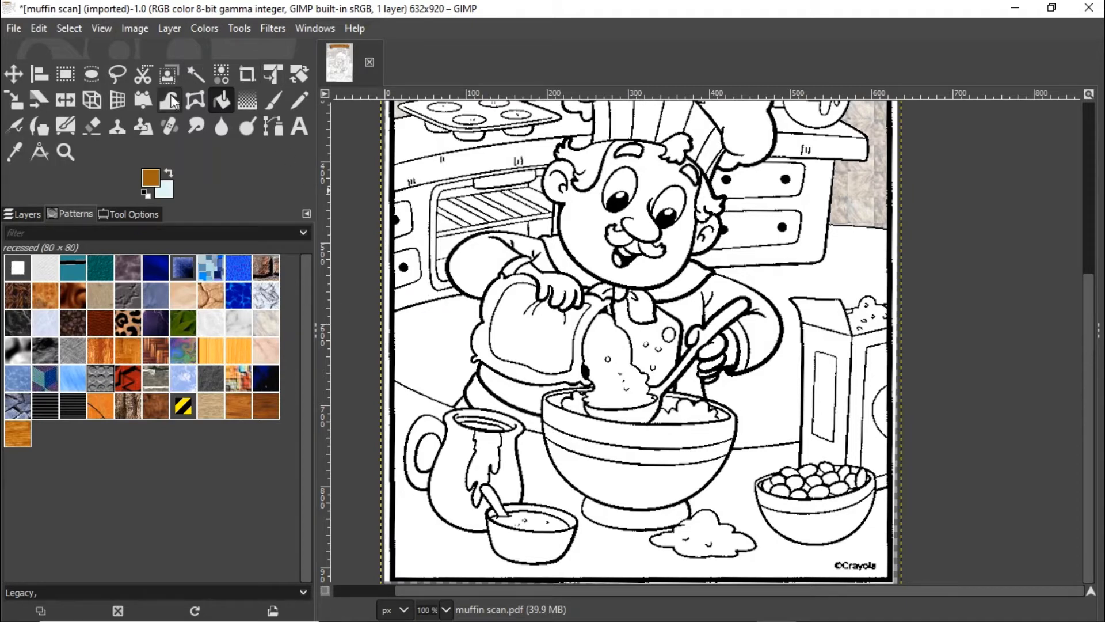
pyautogui.click(220, 100)
pyautogui.click(435, 349)
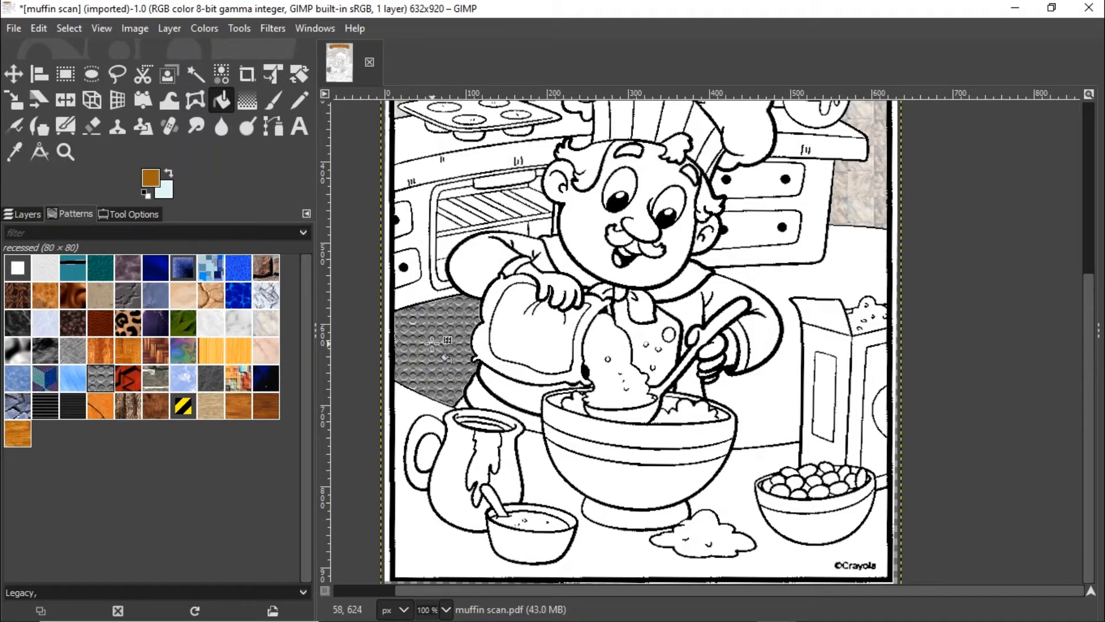
pyautogui.click(826, 261)
pyautogui.scroll(5, 366, 449)
pyautogui.scroll(-2, 380, 452)
pyautogui.scroll(-3, 383, 446)
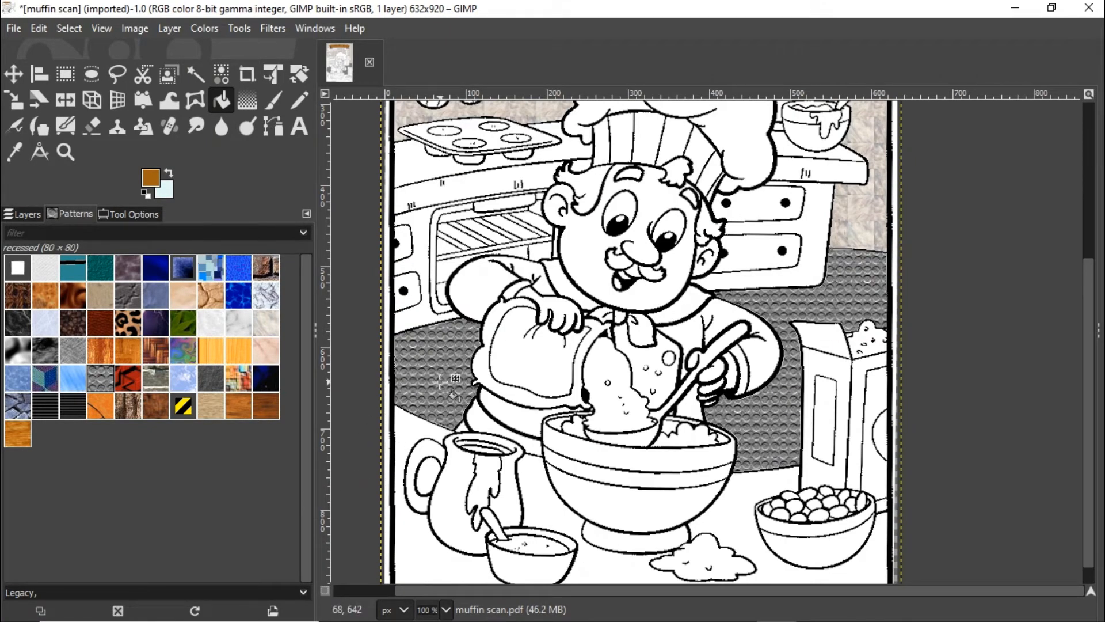
pyautogui.hotkey('ctrl', 'z')
pyautogui.hotkey('ctrl', 'z')
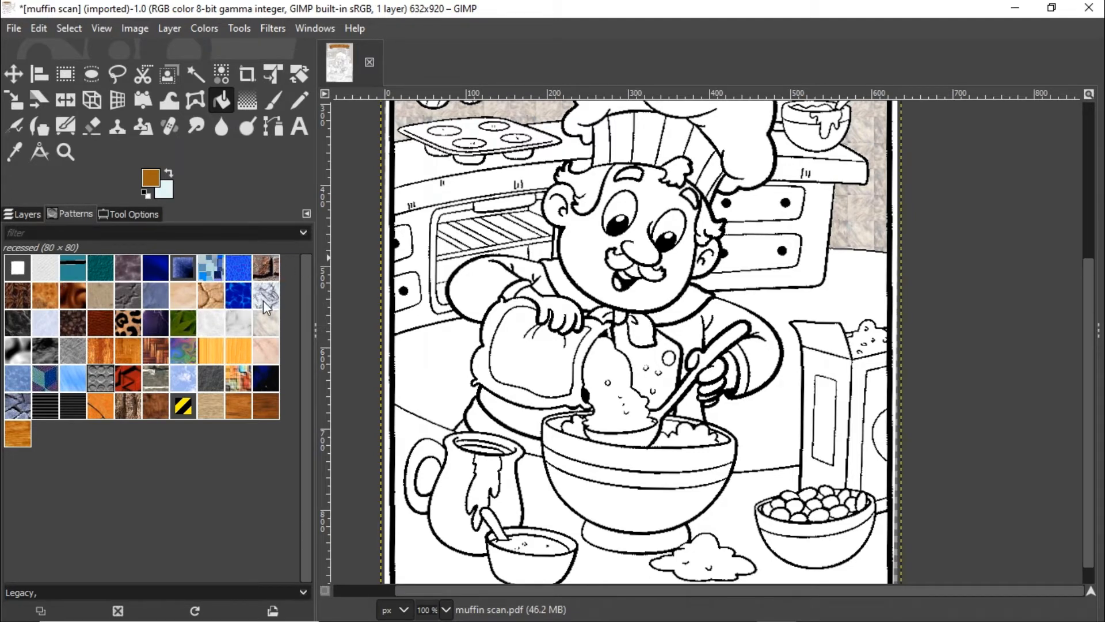
# - Fill the floor areas on both sides of the chef with the Wood (96 × 96) pattern
pyautogui.click(210, 407)
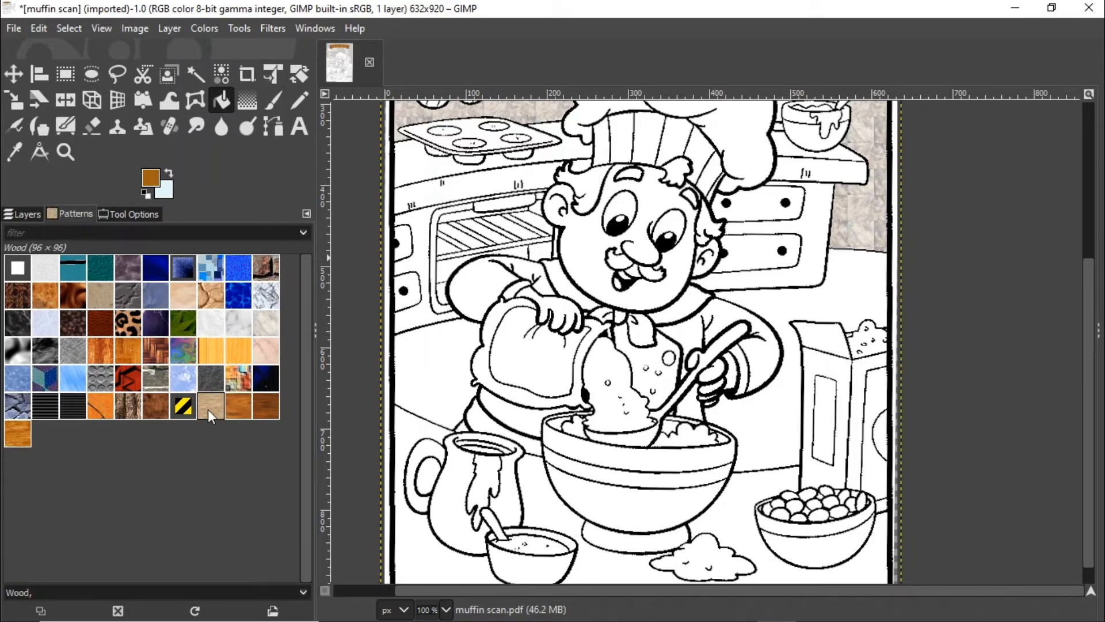
pyautogui.click(427, 370)
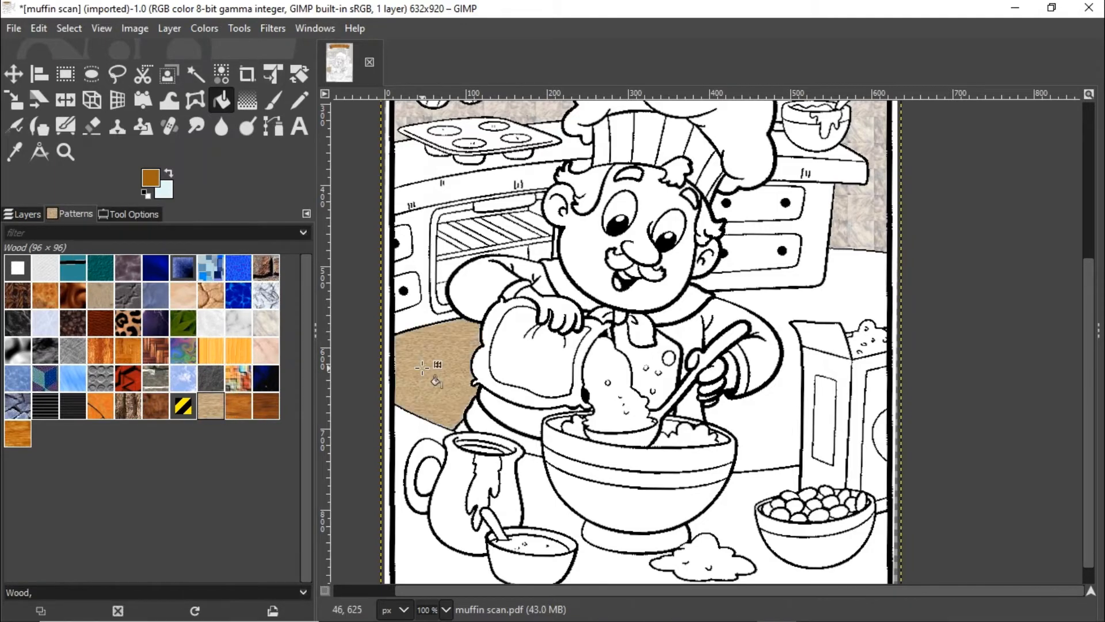
pyautogui.click(789, 296)
pyautogui.scroll(5, 530, 438)
pyautogui.scroll(-5, 529, 438)
pyautogui.scroll(5, 581, 426)
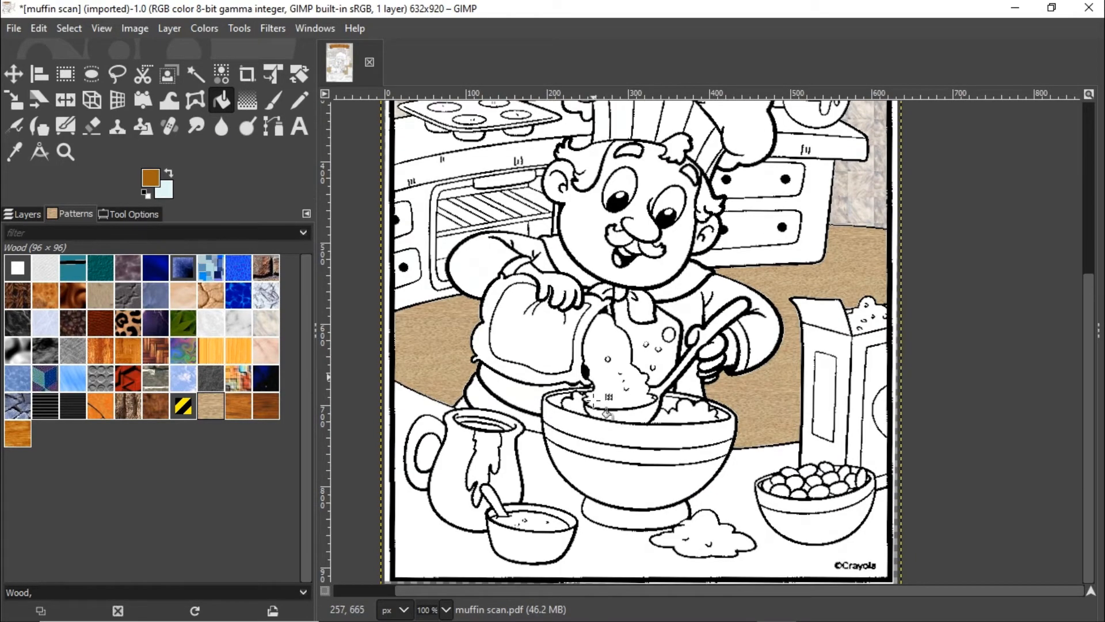
pyautogui.scroll(-4, 577, 405)
pyautogui.scroll(5, 577, 404)
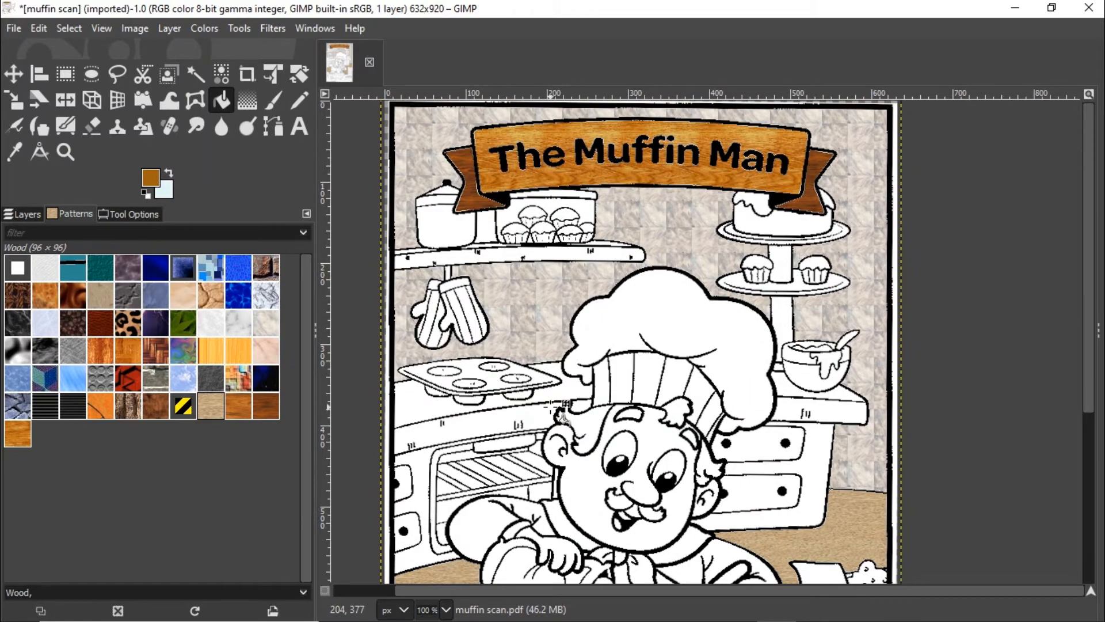
pyautogui.scroll(-3, 618, 403)
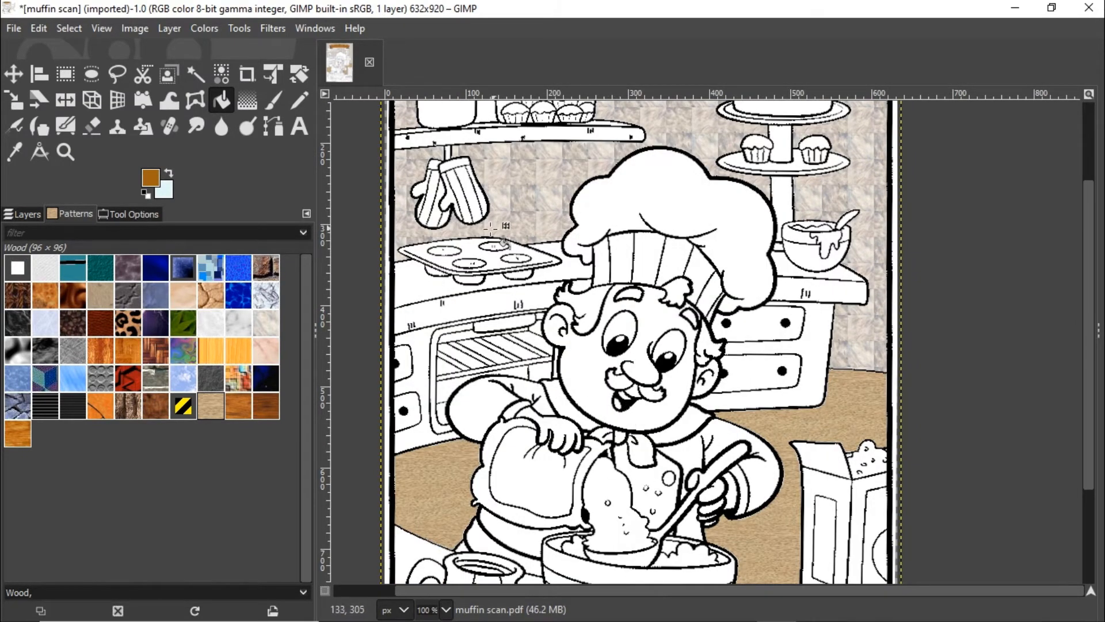
pyautogui.scroll(-4, 568, 495)
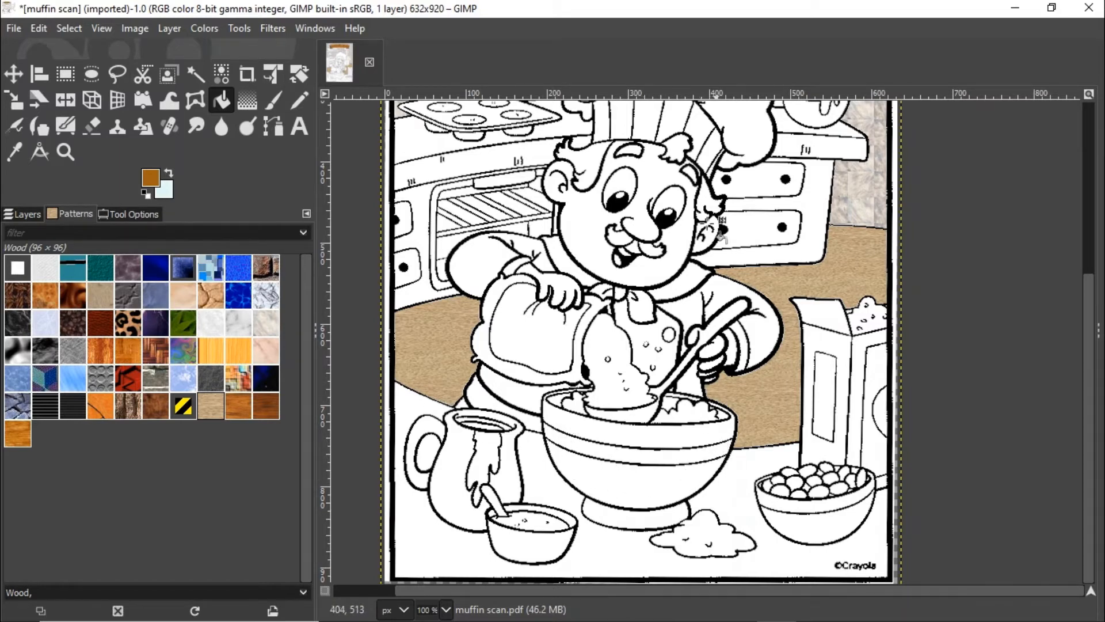
# - Add the Gradients dialog to the dock, and choose the Purples gradient
pyautogui.click(310, 29)
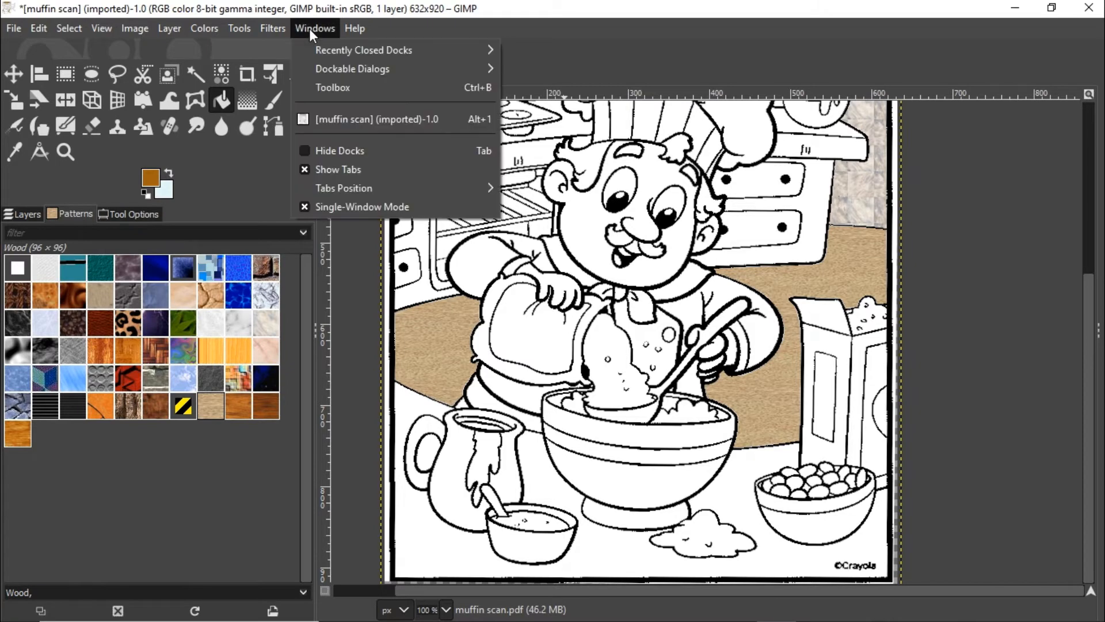
pyautogui.moveTo(358, 69)
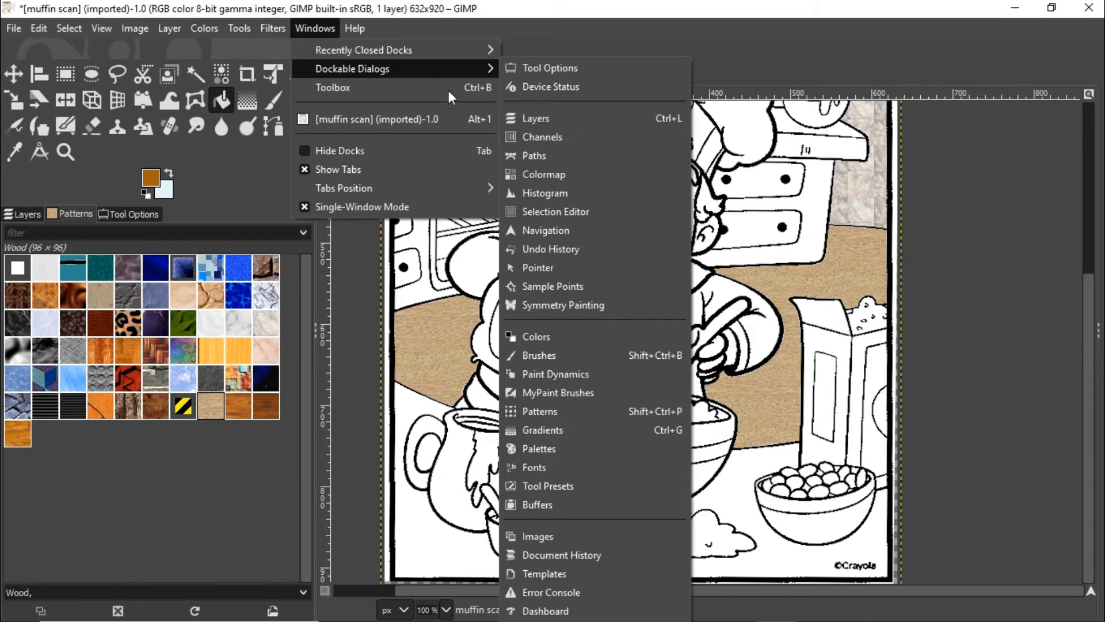
pyautogui.click(546, 427)
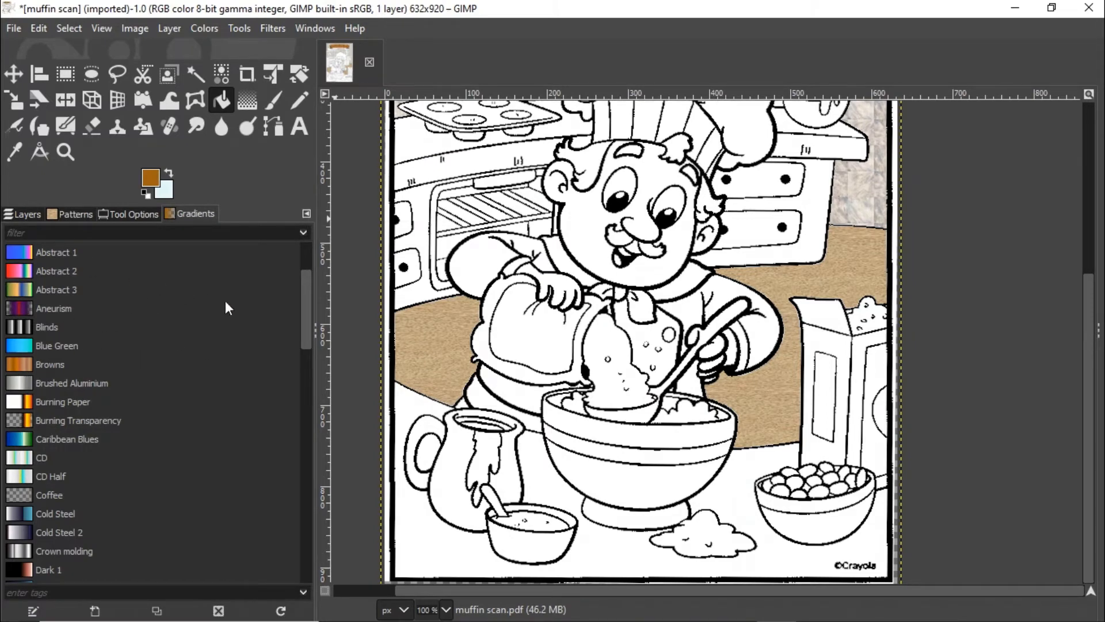
pyautogui.moveTo(305, 306); pyautogui.dragTo(309, 360)
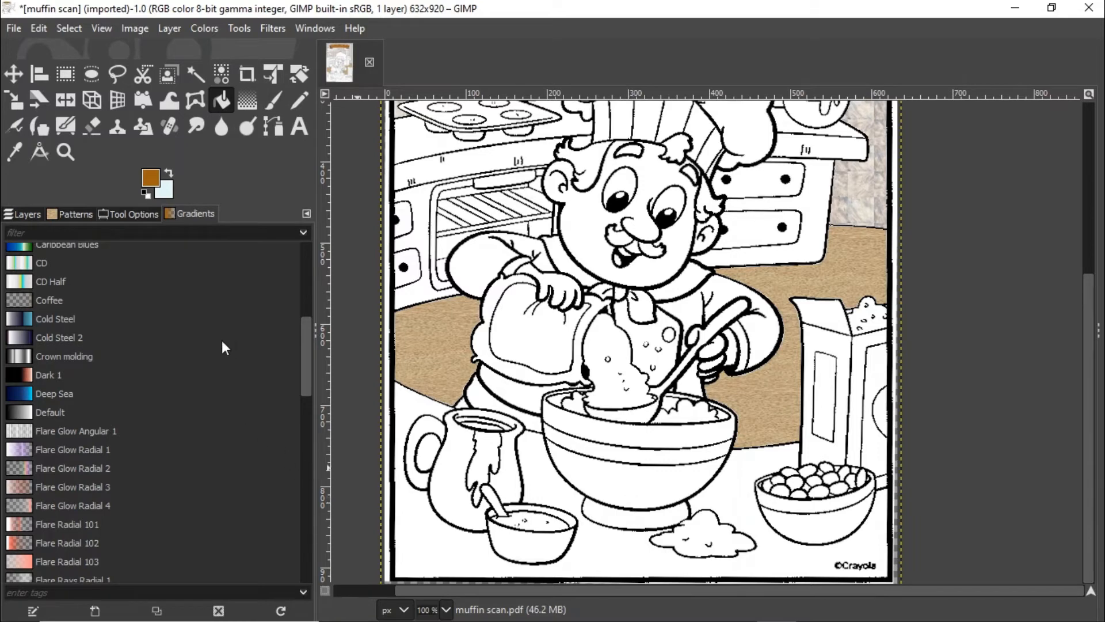
pyautogui.moveTo(309, 349); pyautogui.dragTo(295, 475)
pyautogui.click(22, 456)
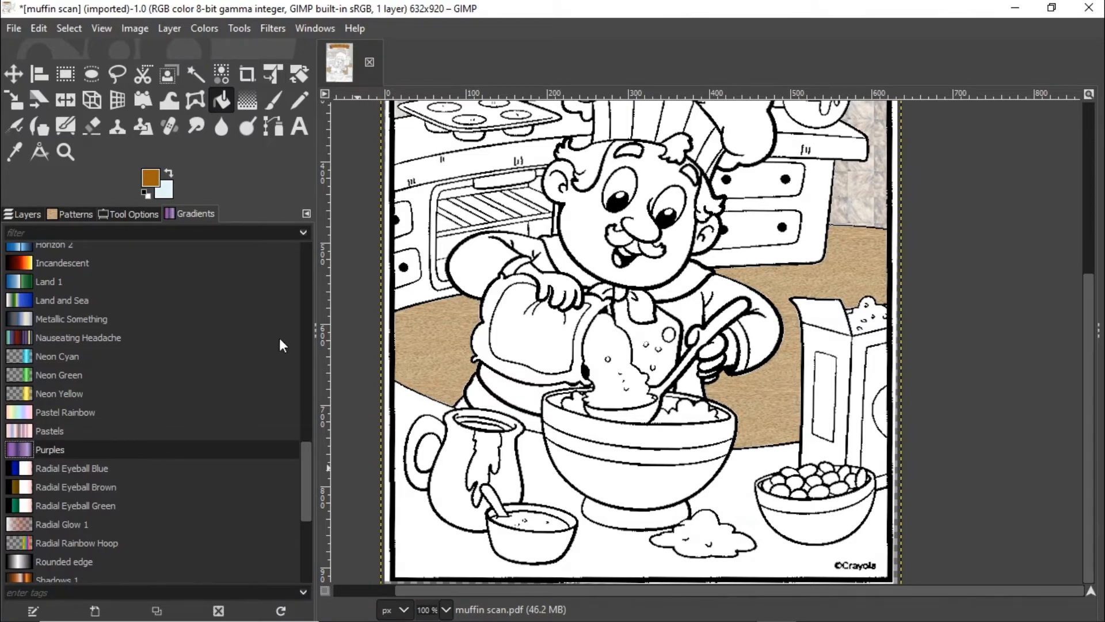
# - Fuzzy-select the large lower part of the mixing bowl, and add its upper band to the selection
pyautogui.click(195, 75)
pyautogui.click(638, 487)
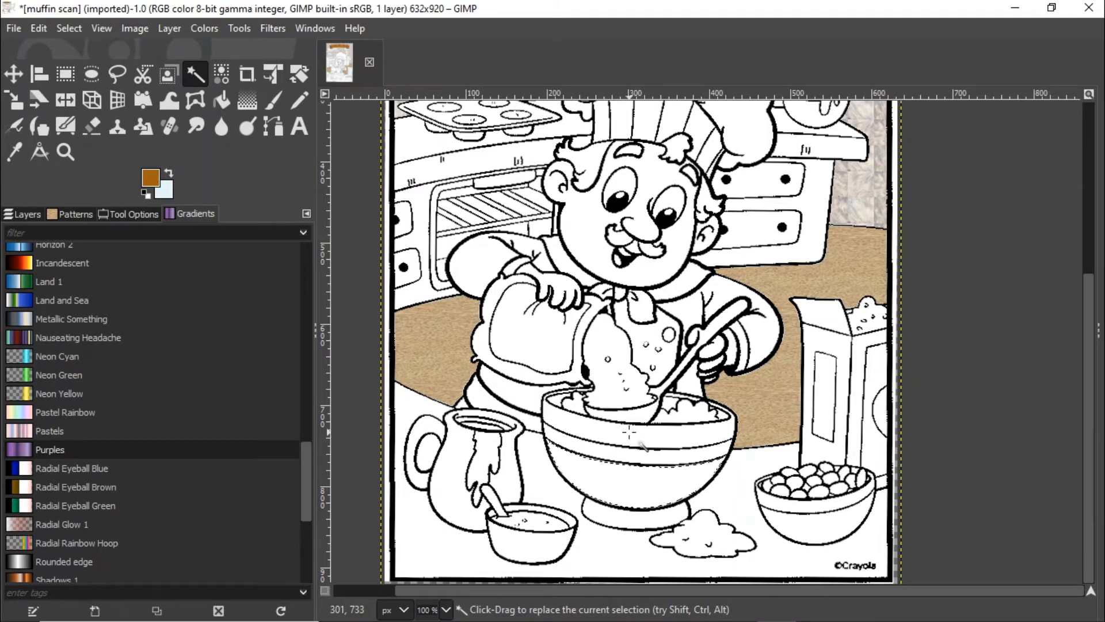
pyautogui.press('shift')
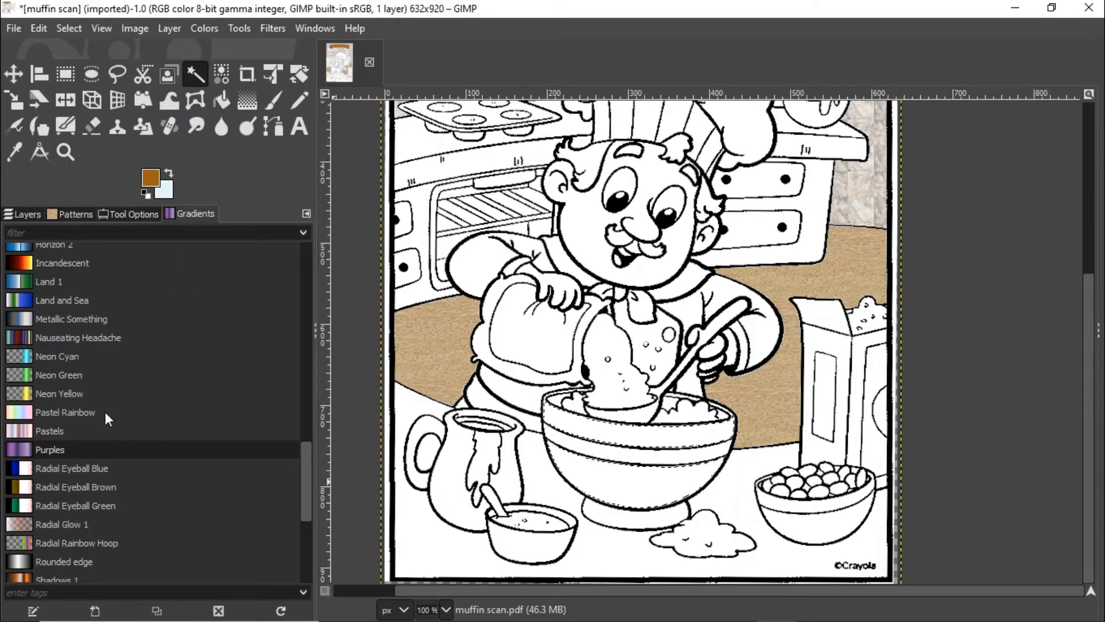
# - Apply a roughly horizontal Purples gradient across both selected bowl bands, with its end point at X 485, Y 727 px
pyautogui.click(247, 99)
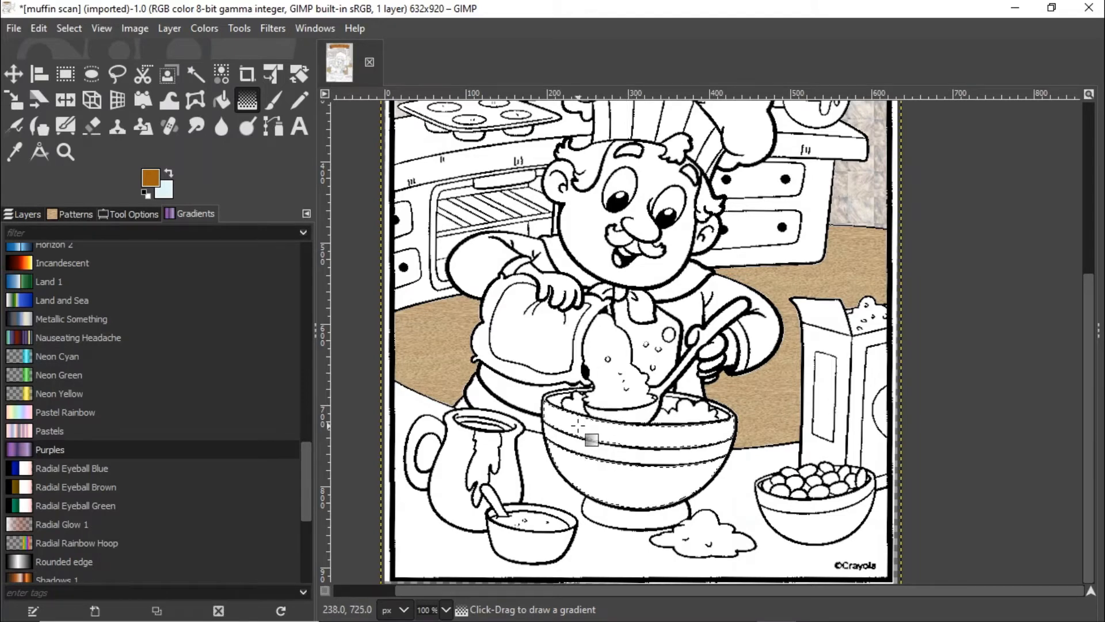
pyautogui.moveTo(576, 423); pyautogui.dragTo(672, 427)
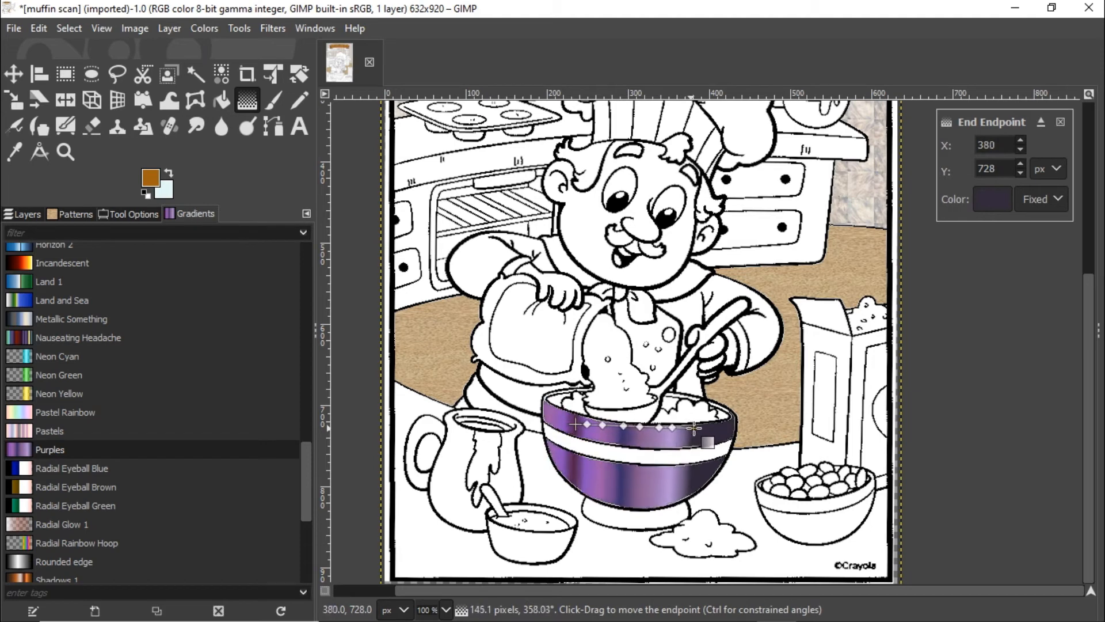
pyautogui.moveTo(761, 428); pyautogui.dragTo(694, 429)
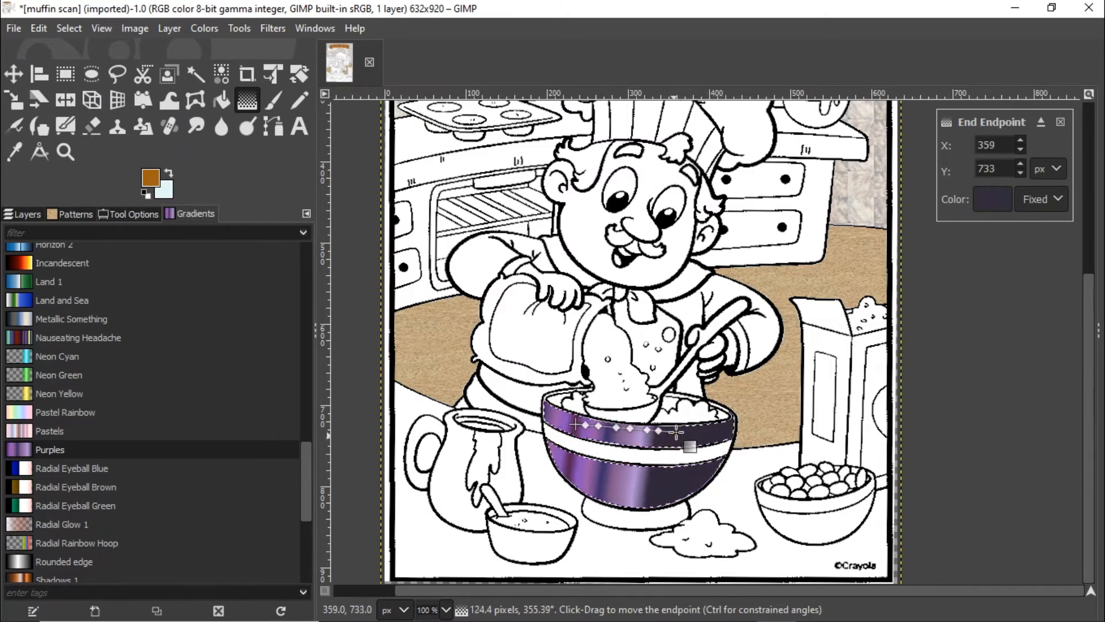
pyautogui.moveTo(731, 429); pyautogui.dragTo(778, 427)
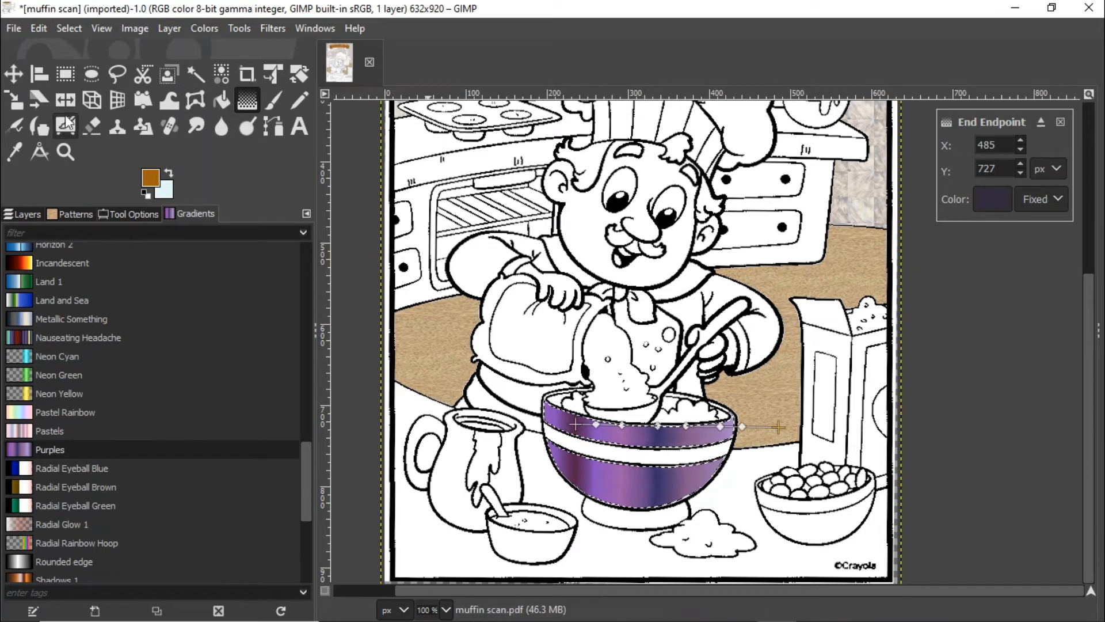
pyautogui.press('Return')
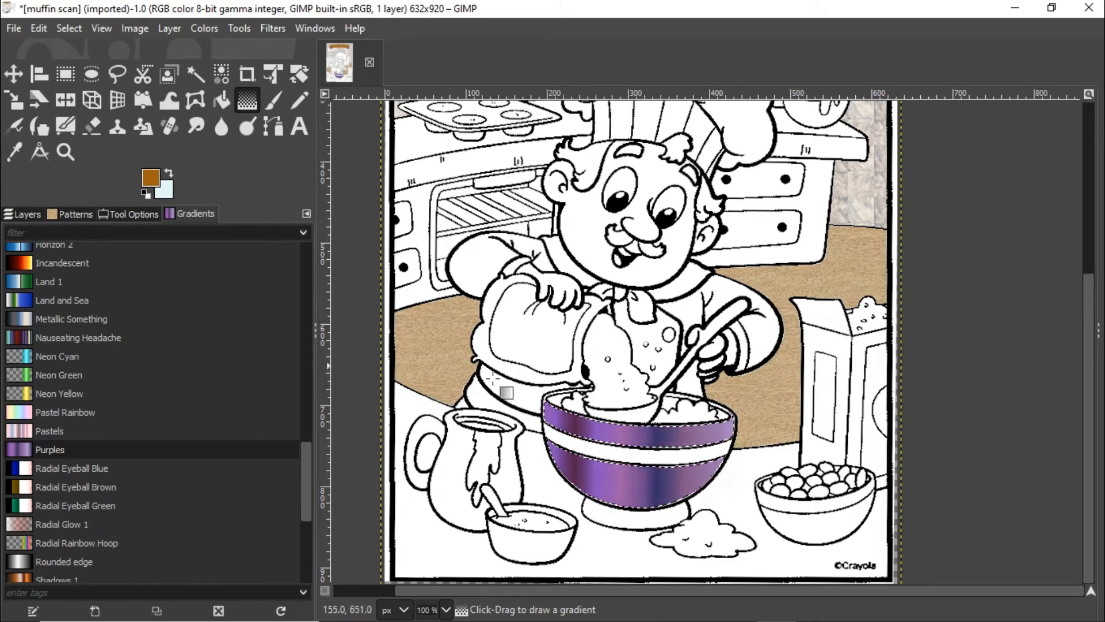
# - Fuzzy-select the mixing bowl's white middle stripe, and add the bowl's base to the selection
pyautogui.click(201, 76)
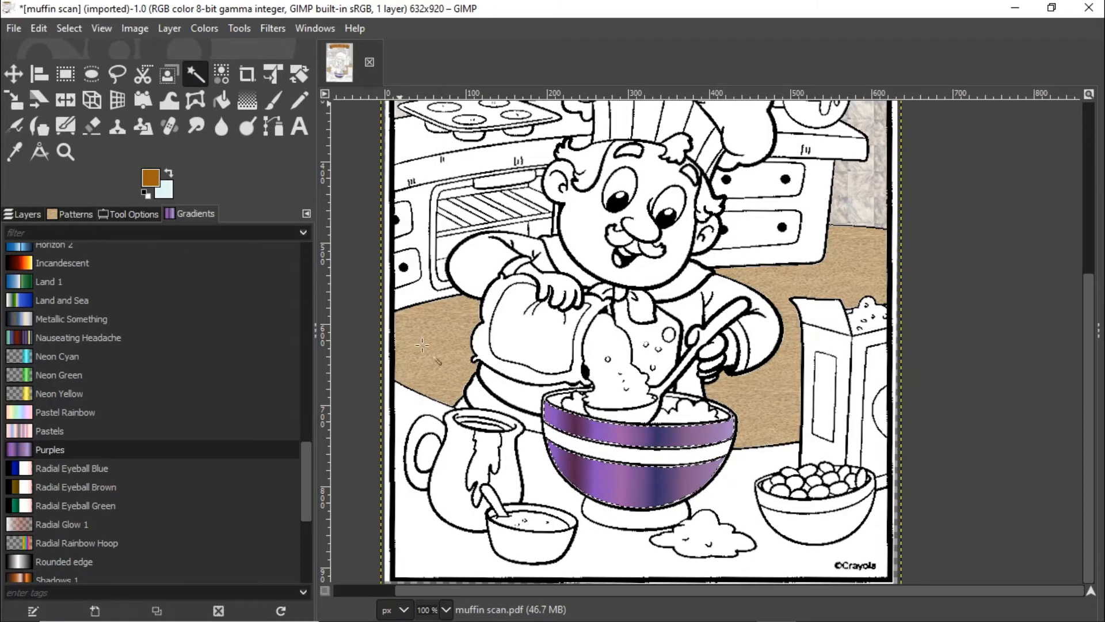
pyautogui.click(633, 454)
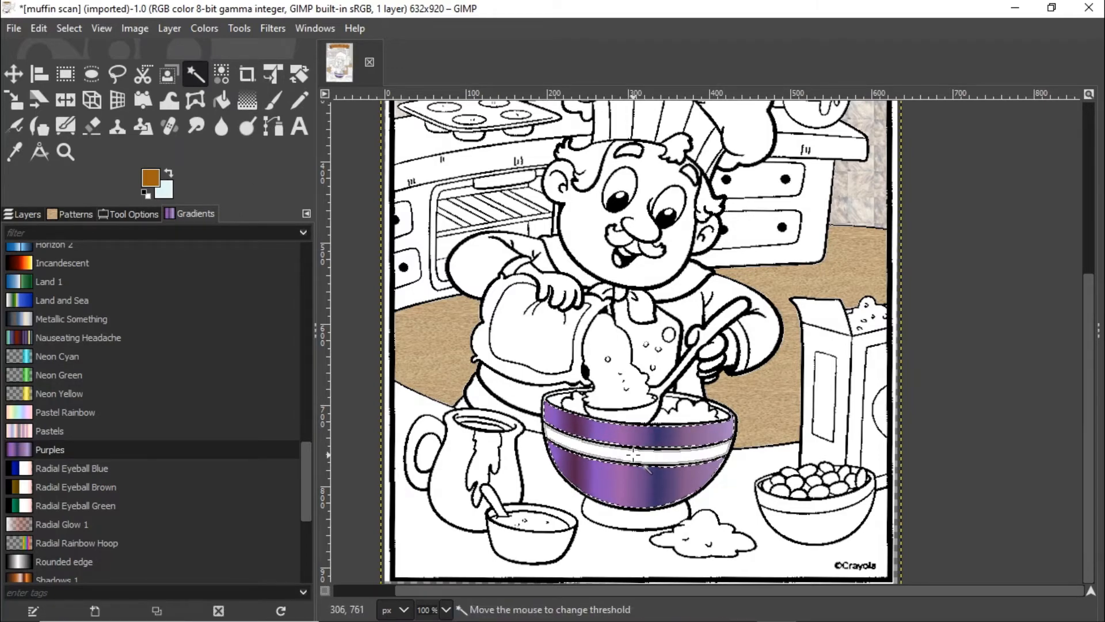
pyautogui.click(629, 517)
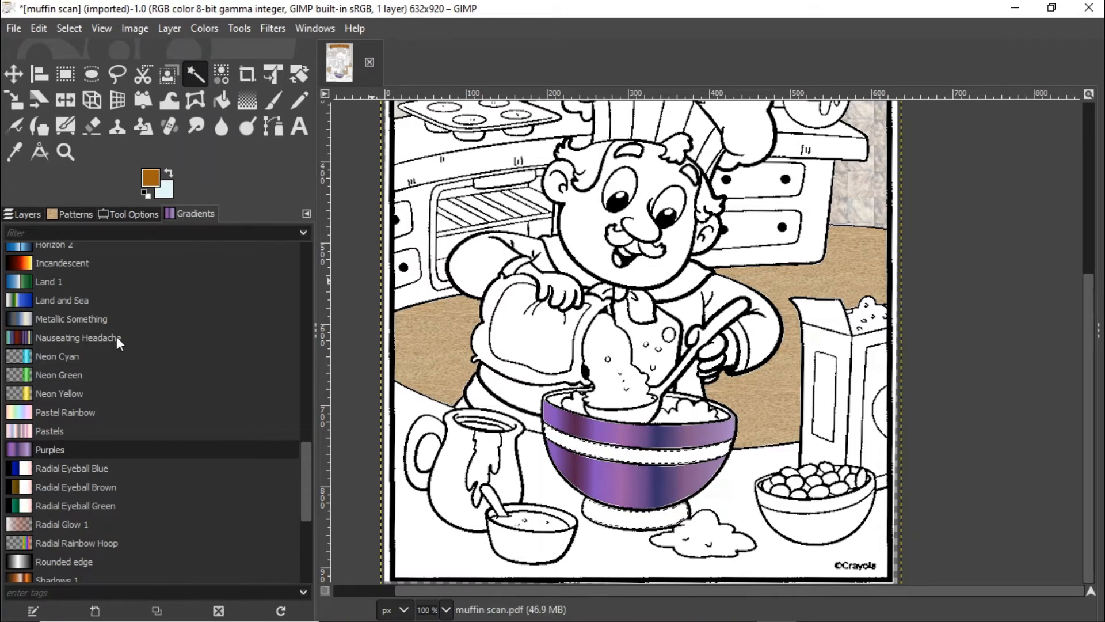
# - Apply a horizontal Cold Steel 2 gradient across the selected bowl stripe and base, with its end point at X 719, Y 759 px, and clear the selection
pyautogui.moveTo(309, 474); pyautogui.dragTo(306, 347)
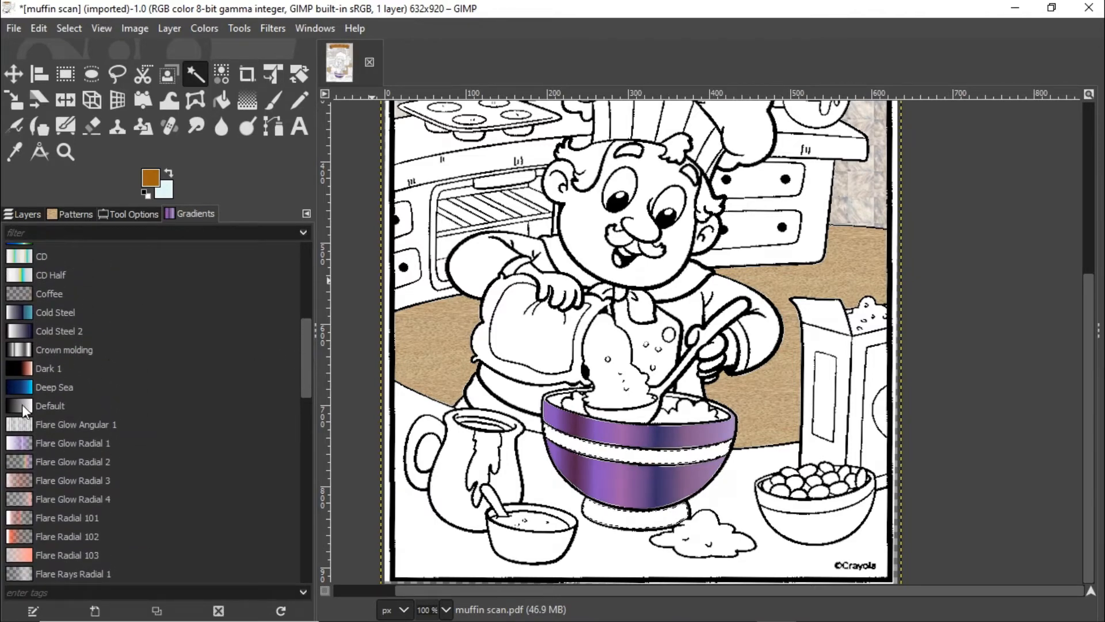
pyautogui.click(19, 332)
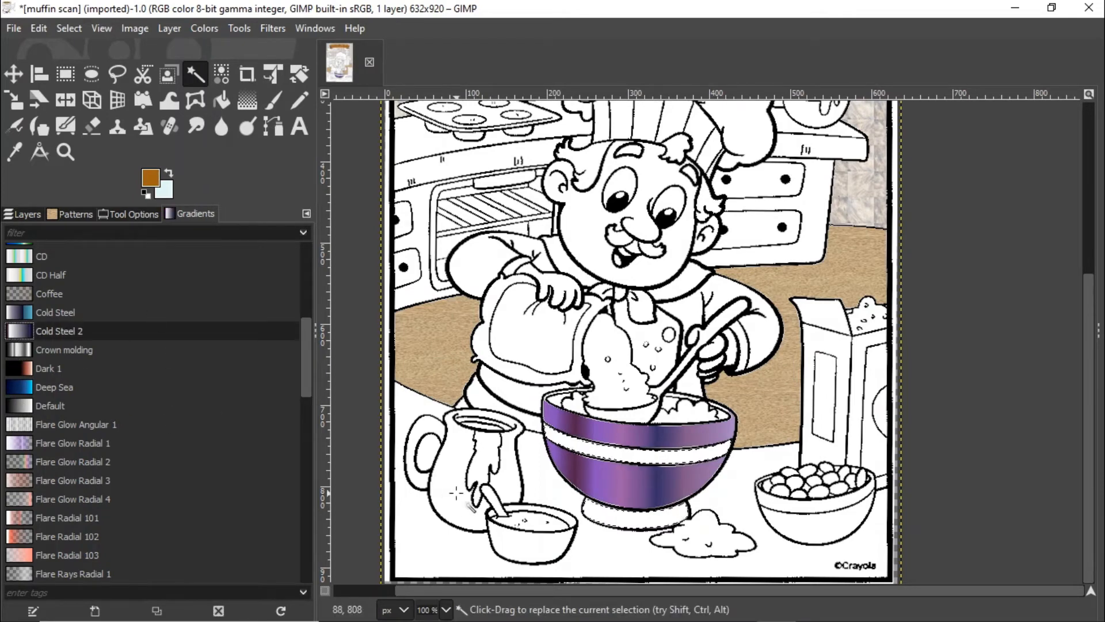
pyautogui.click(254, 99)
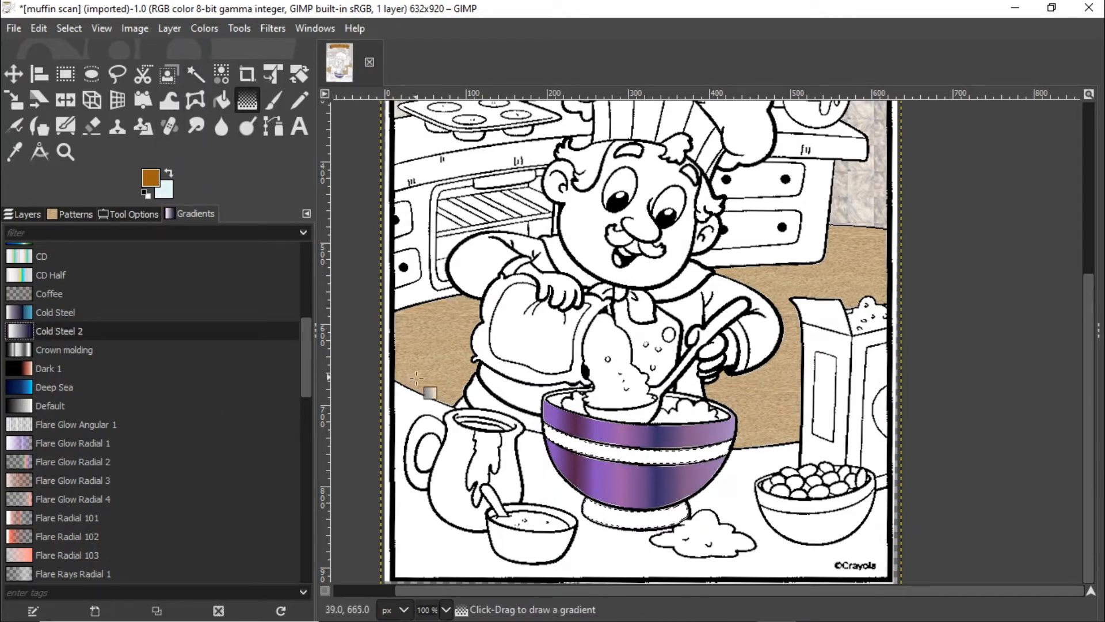
pyautogui.moveTo(609, 452); pyautogui.dragTo(969, 453)
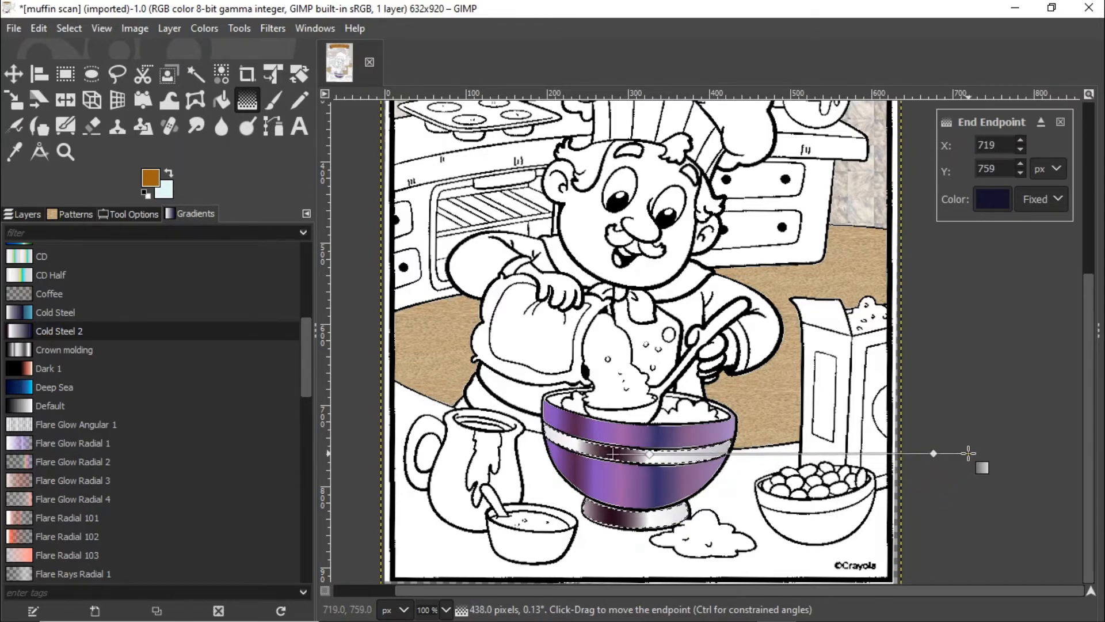
pyautogui.press('Return')
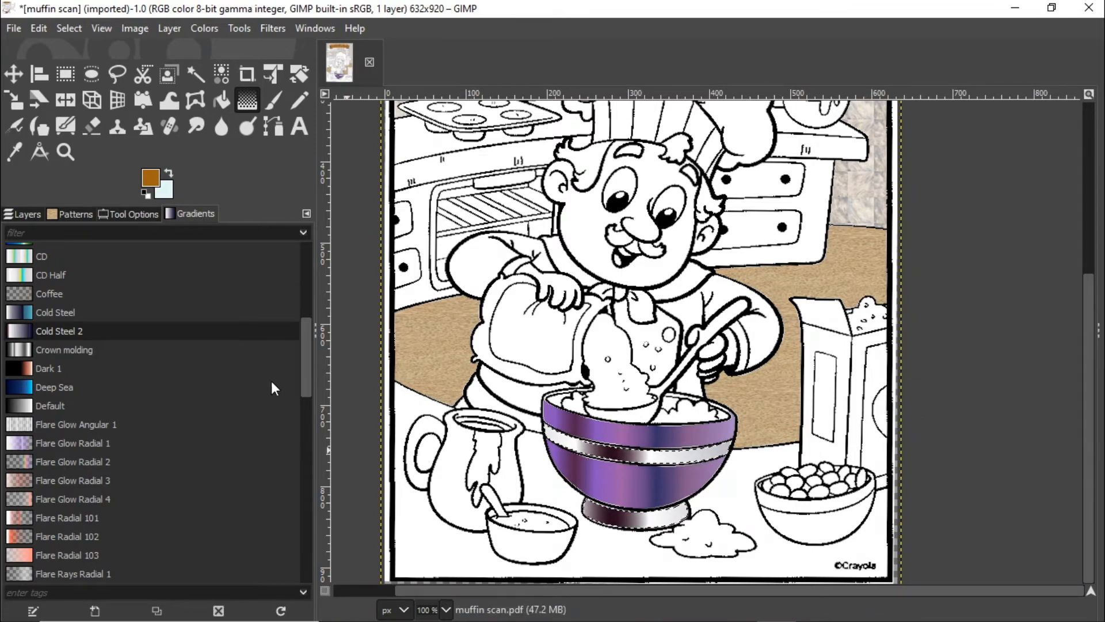
pyautogui.click(72, 27)
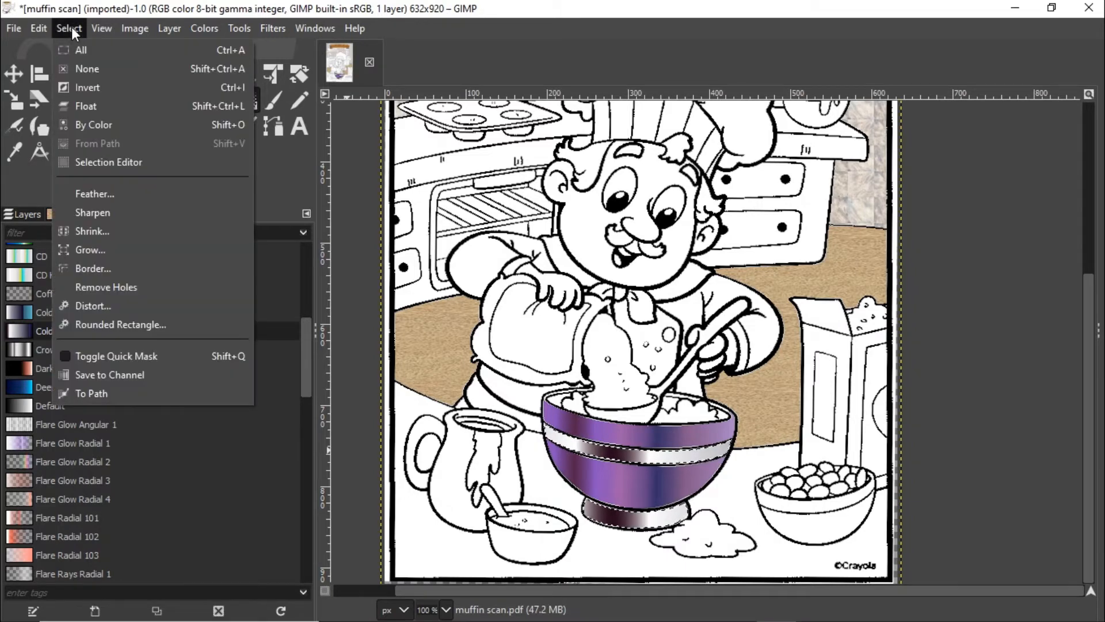
pyautogui.click(89, 70)
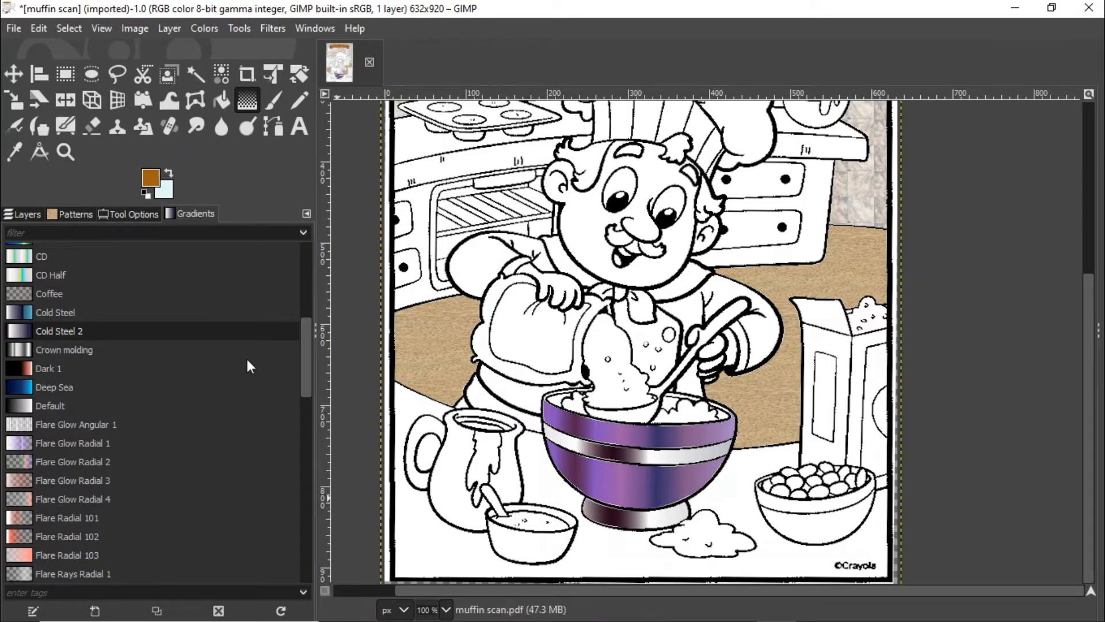
pyautogui.moveTo(309, 351); pyautogui.dragTo(347, 543)
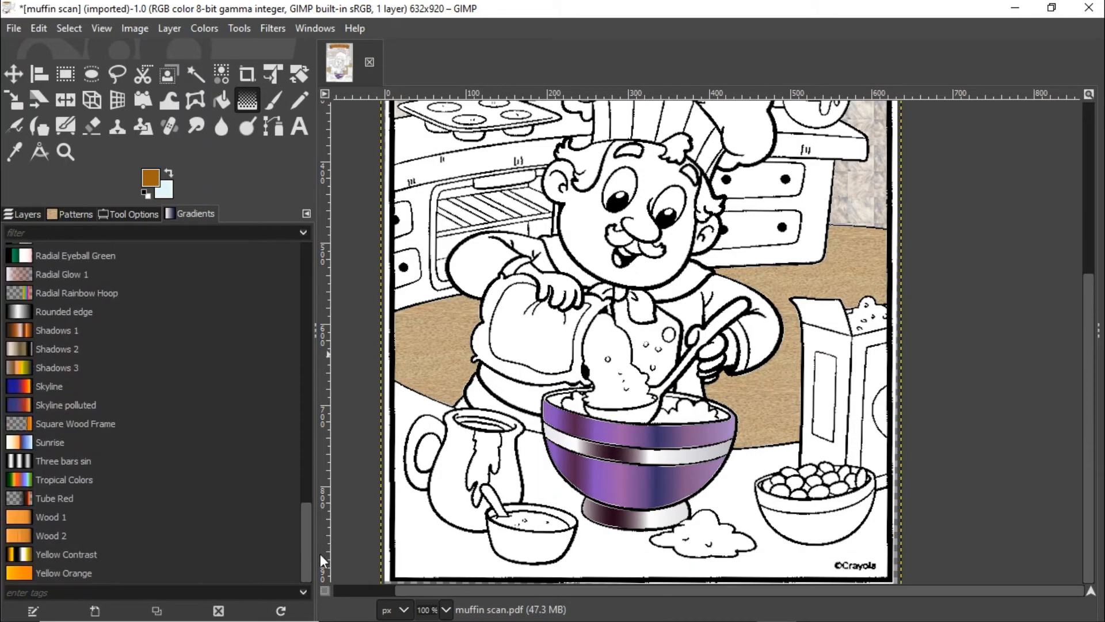
pyautogui.moveTo(320, 553); pyautogui.dragTo(299, 281)
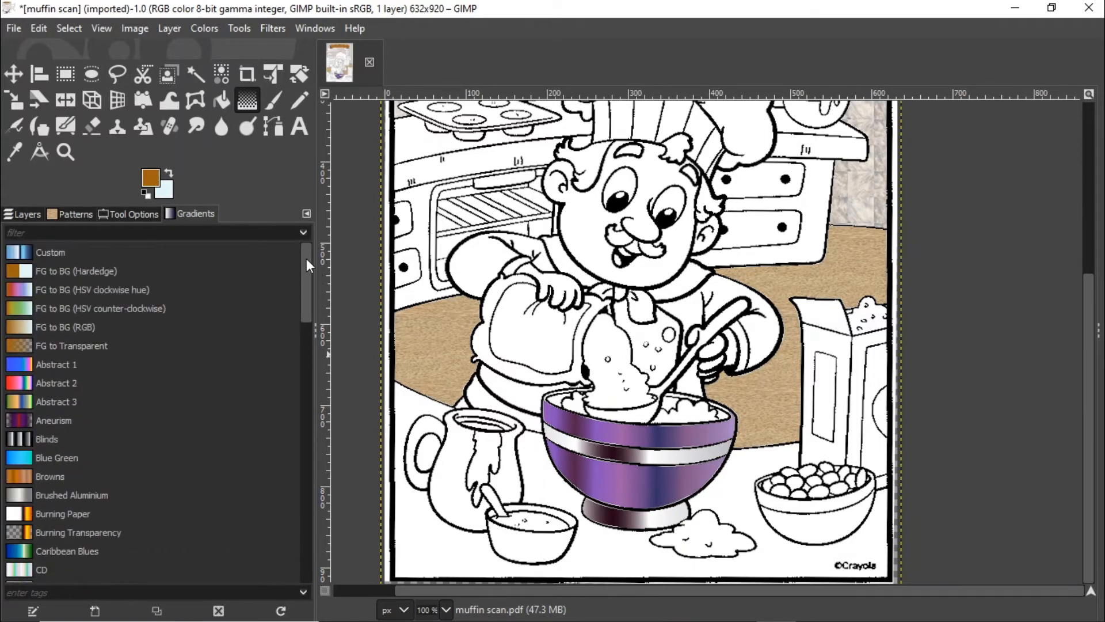
pyautogui.scroll(5, 346, 276)
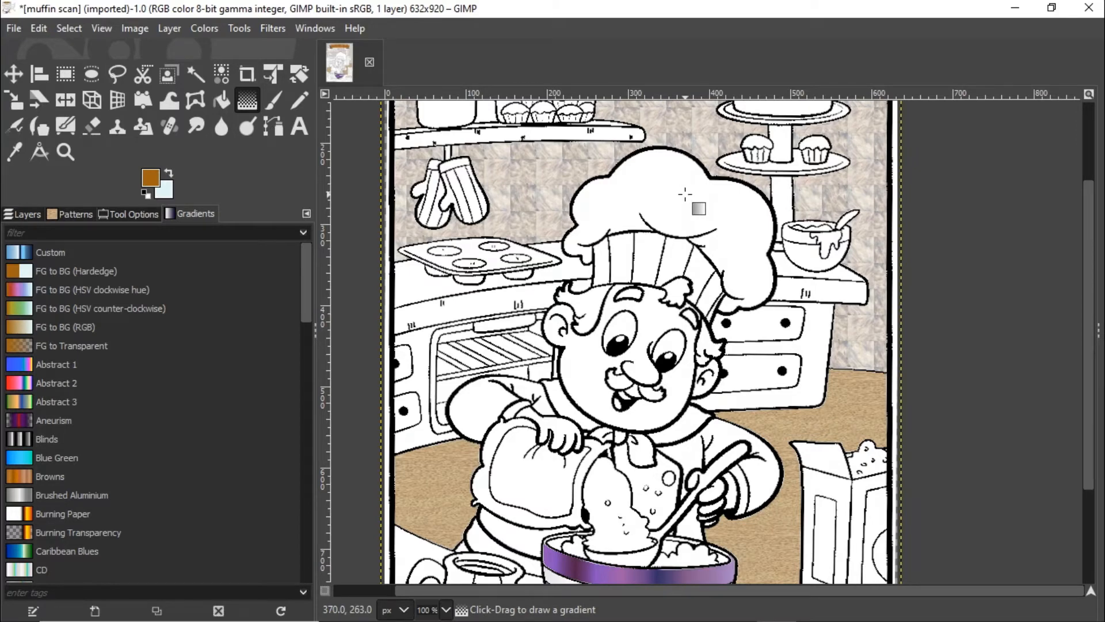
pyautogui.click(77, 213)
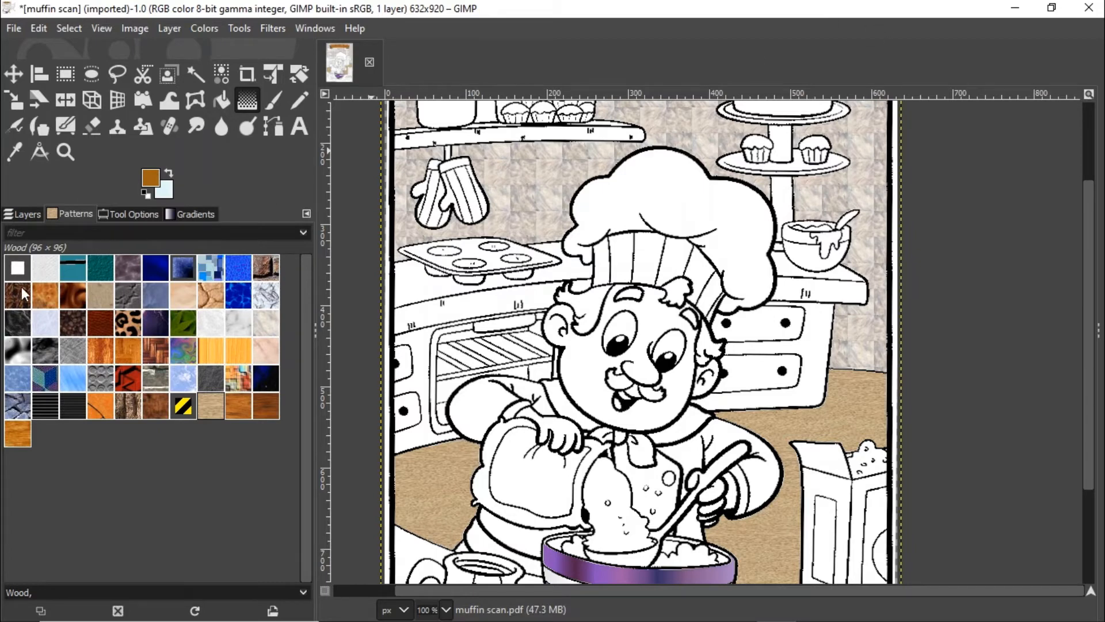
# - Switch to Firefox and search the web for "chefs hat" in a new tab
pyautogui.click(1016, 11)
pyautogui.click(618, 607)
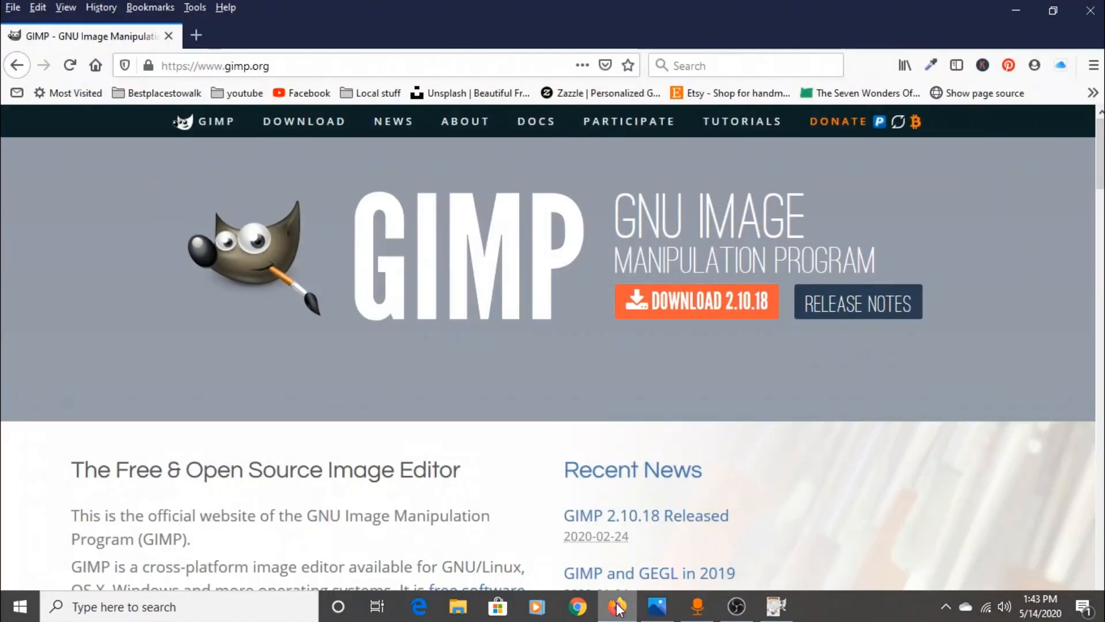
pyautogui.click(199, 33)
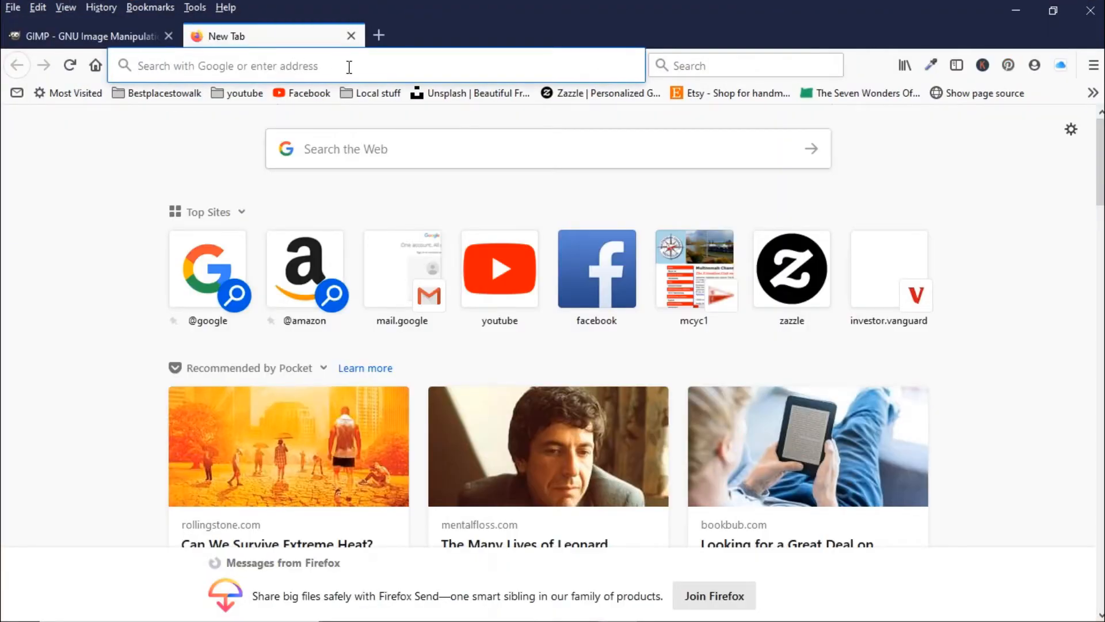
pyautogui.write('chefs hat')
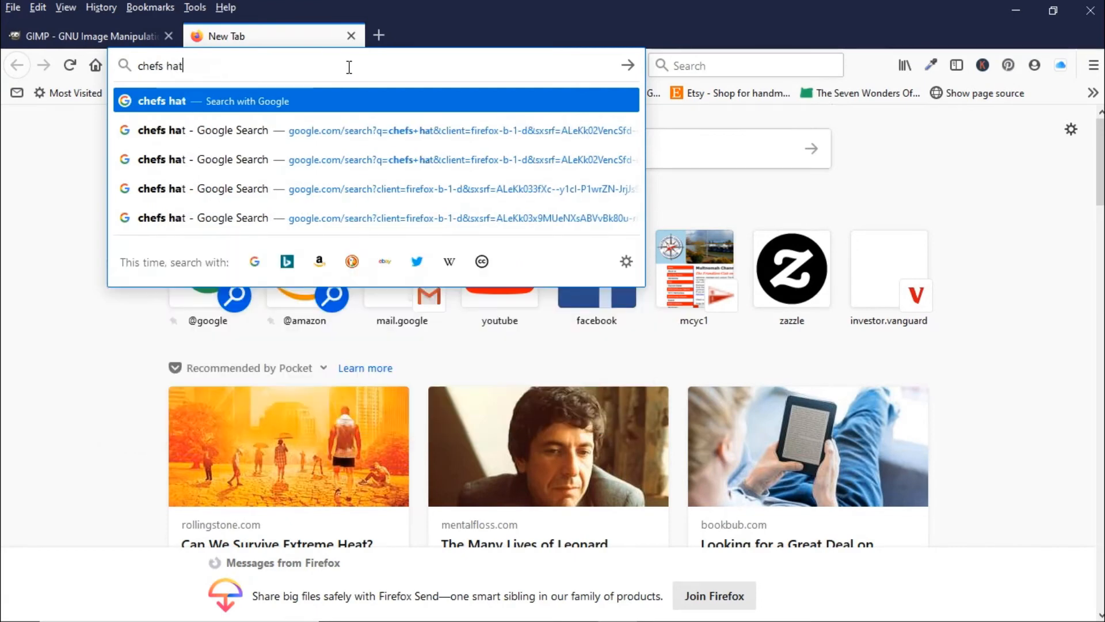
pyautogui.press('Return')
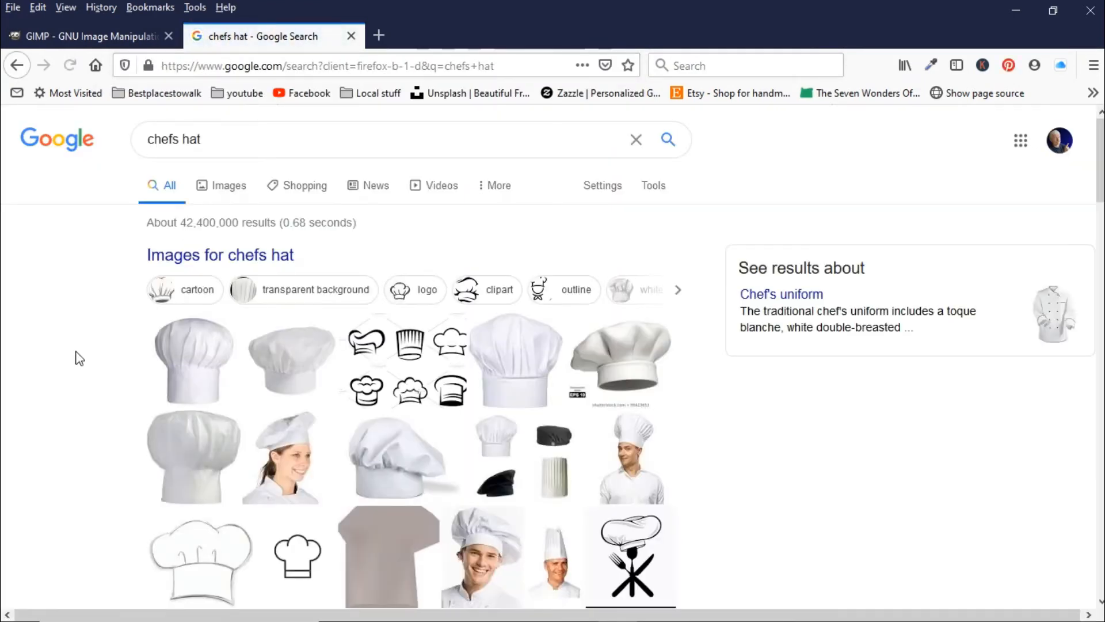
# - Preview the first white chef's hat image result and open its Sur La Table product page at the hat photo
pyautogui.click(185, 369)
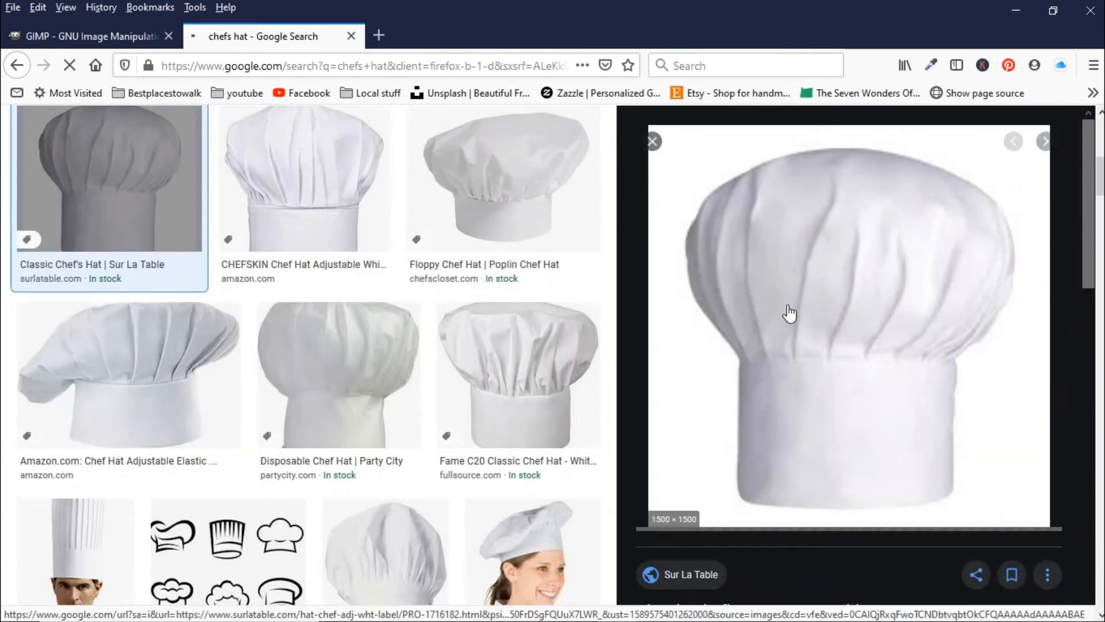
pyautogui.click(865, 308)
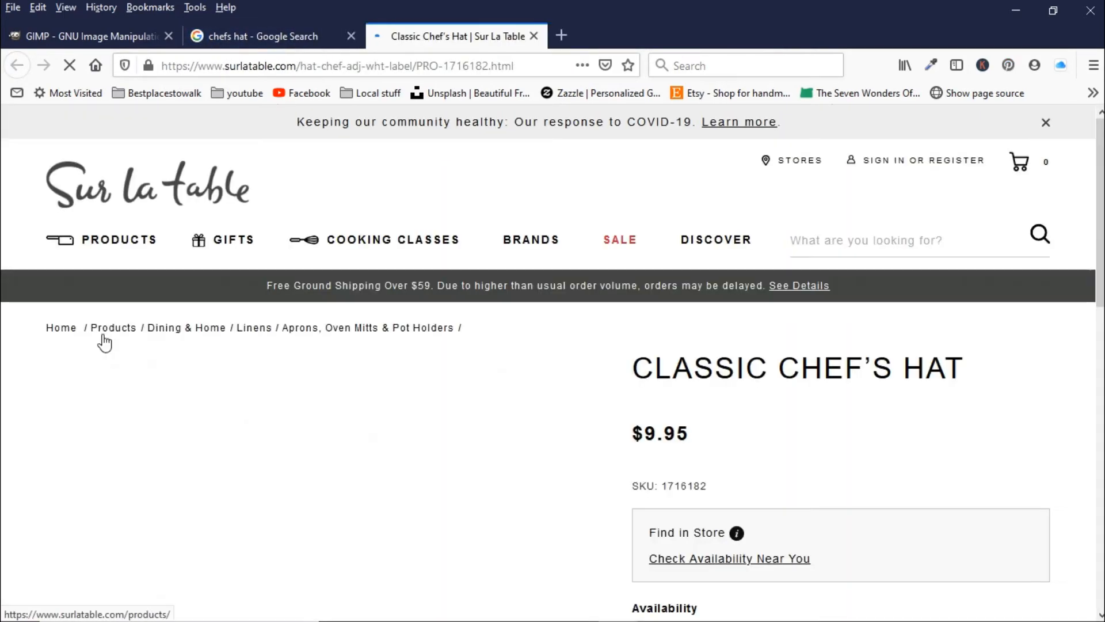
pyautogui.scroll(-4, 165, 341)
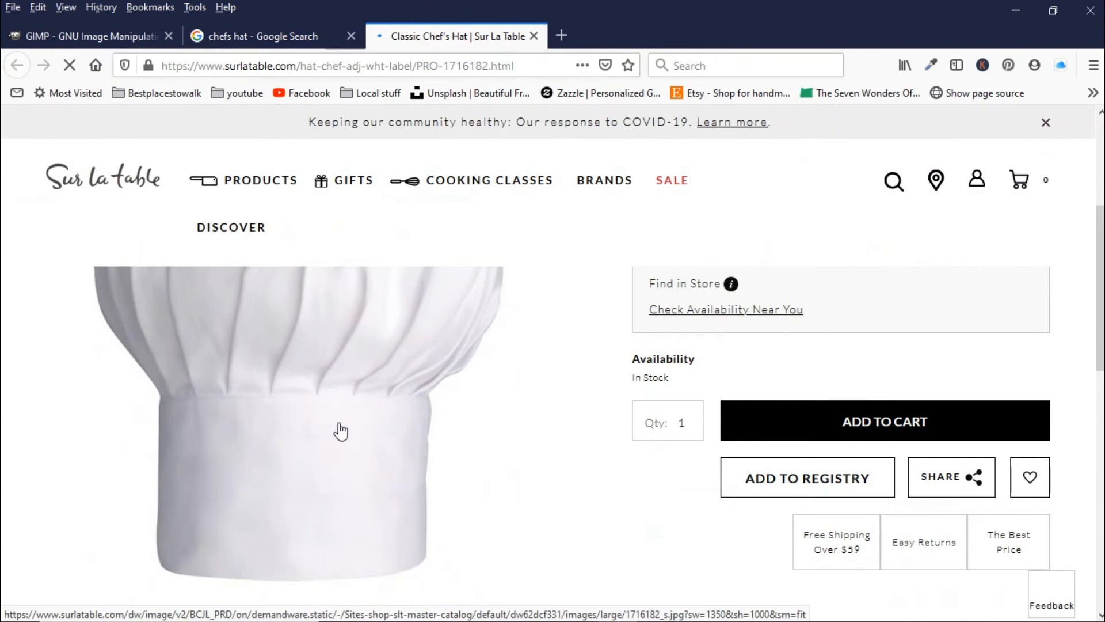
# - Save the chef's hat product photo as chefshat2.jpg in the coloringbook folder, without replacing the existing chefshat.jpg
pyautogui.rightClick(306, 430)
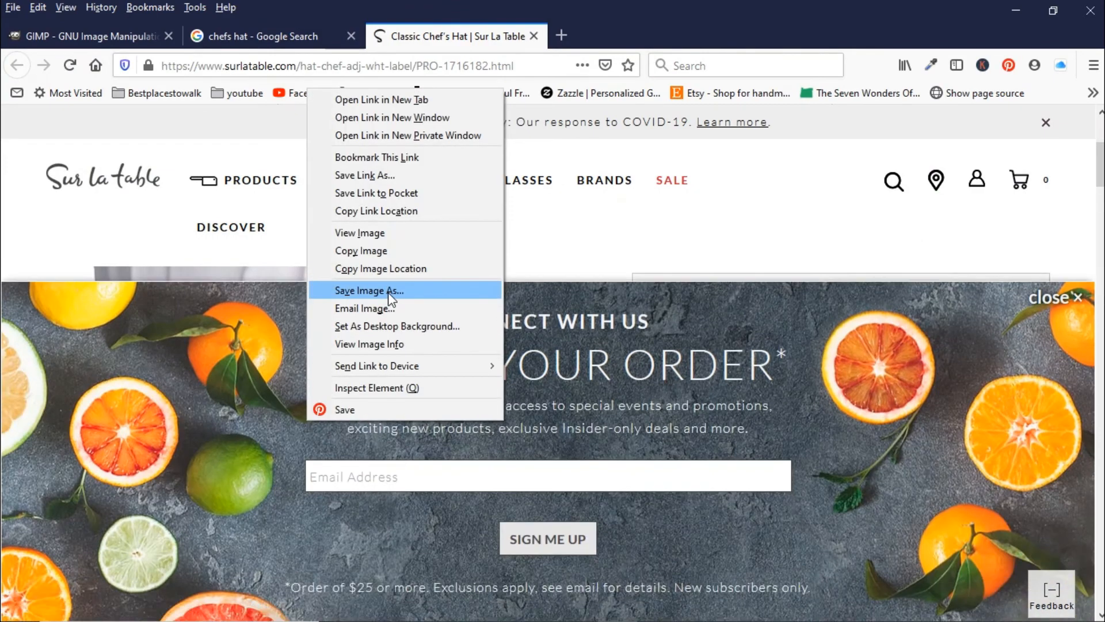
pyautogui.click(388, 292)
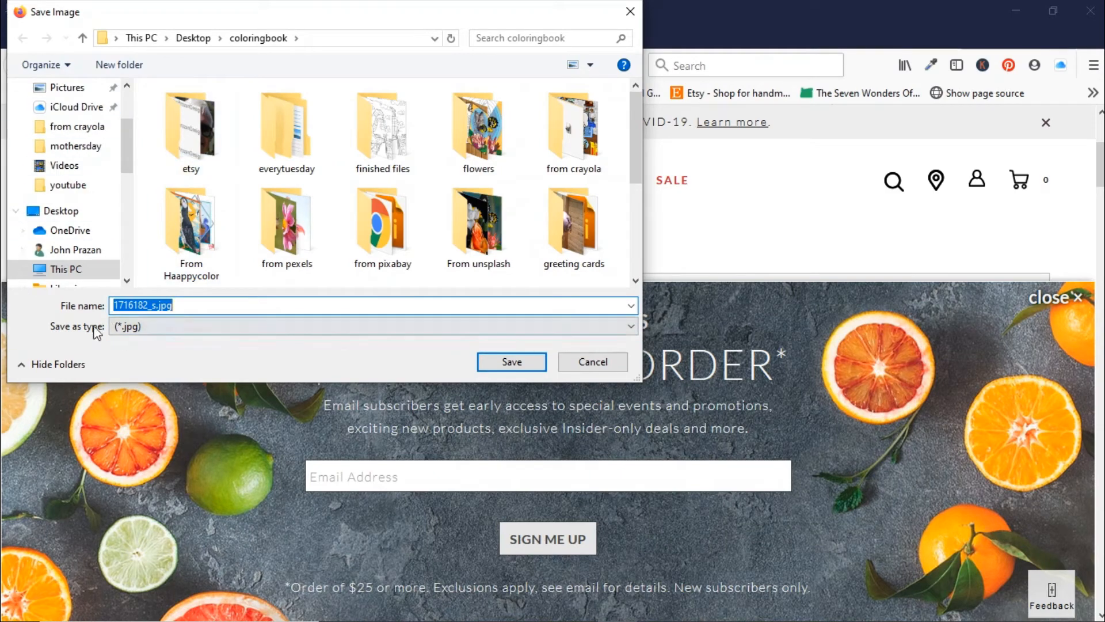
pyautogui.moveTo(159, 306); pyautogui.dragTo(108, 310)
pyautogui.write('chefs')
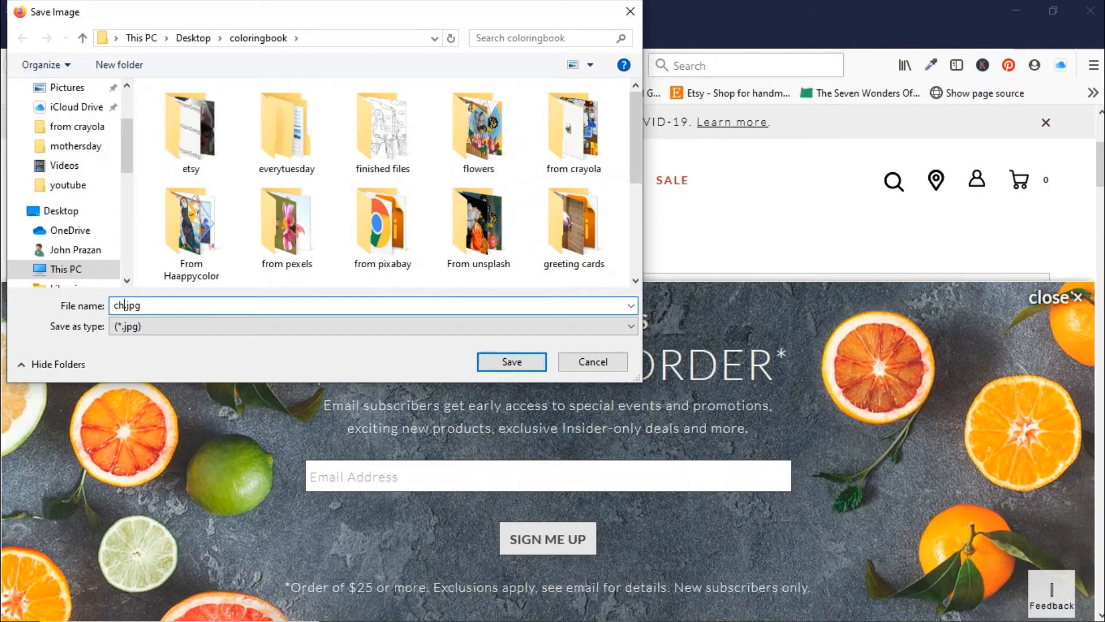
pyautogui.write('hat')
pyautogui.click(513, 363)
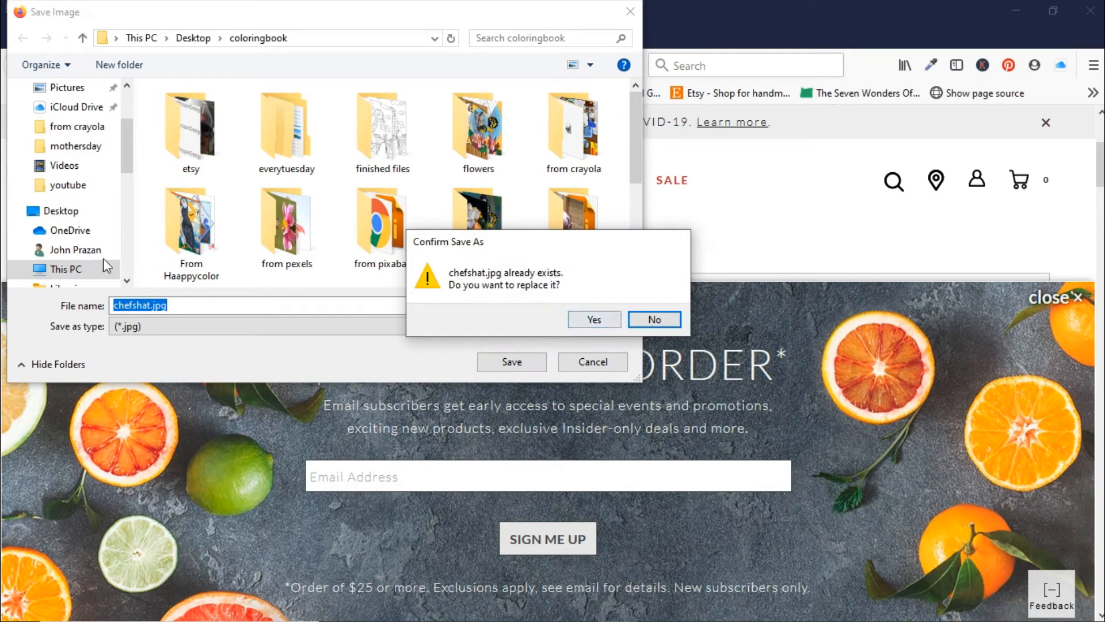
pyautogui.click(639, 318)
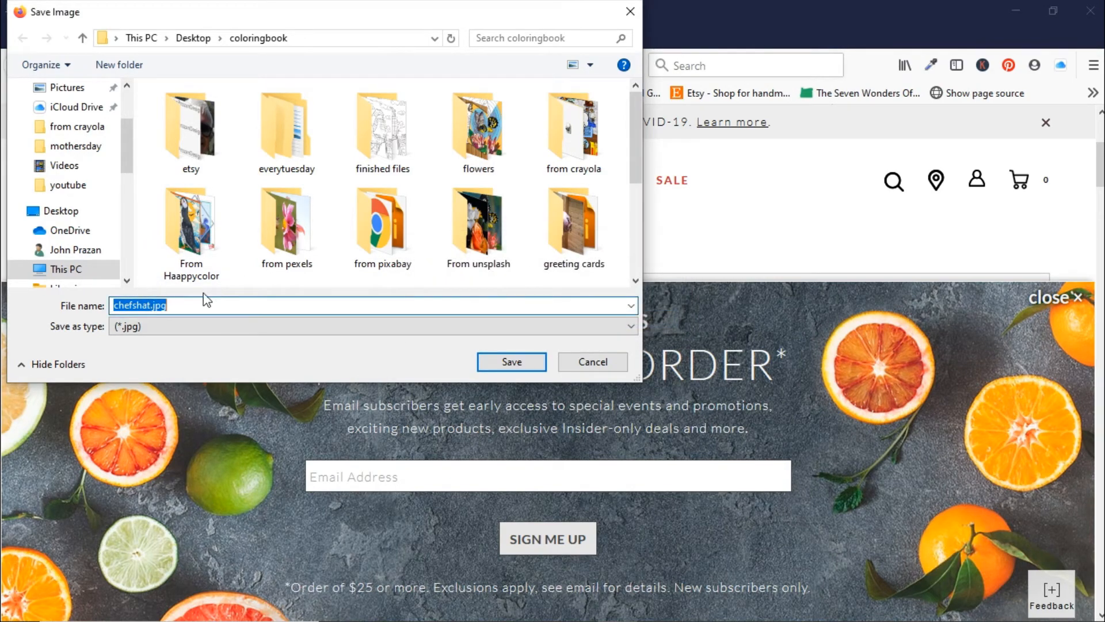
pyautogui.click(152, 304)
pyautogui.write('2')
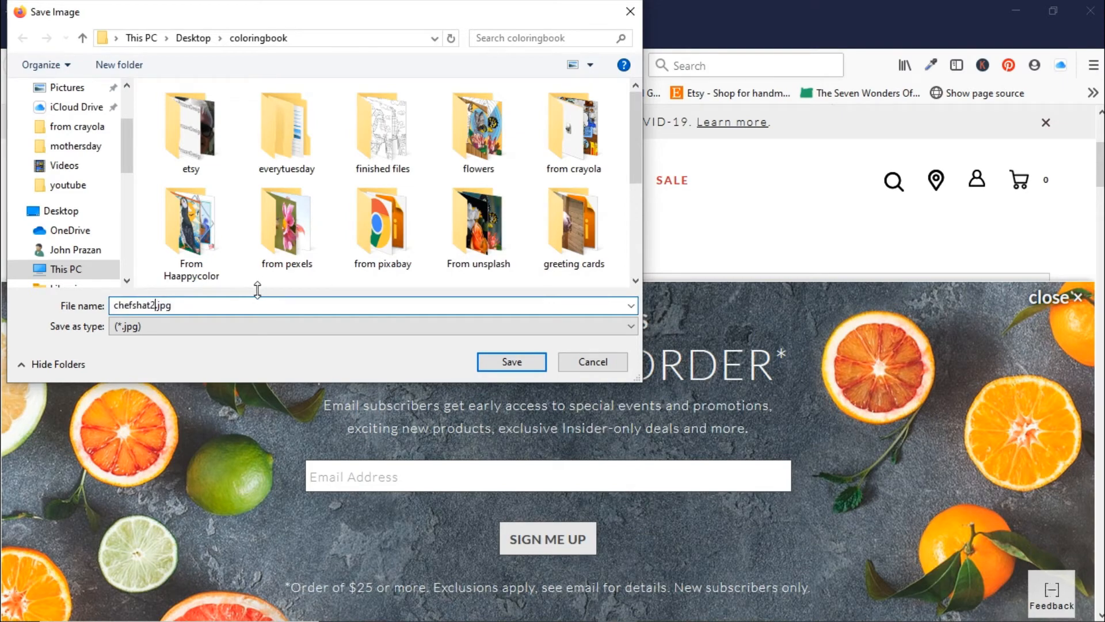
pyautogui.click(515, 362)
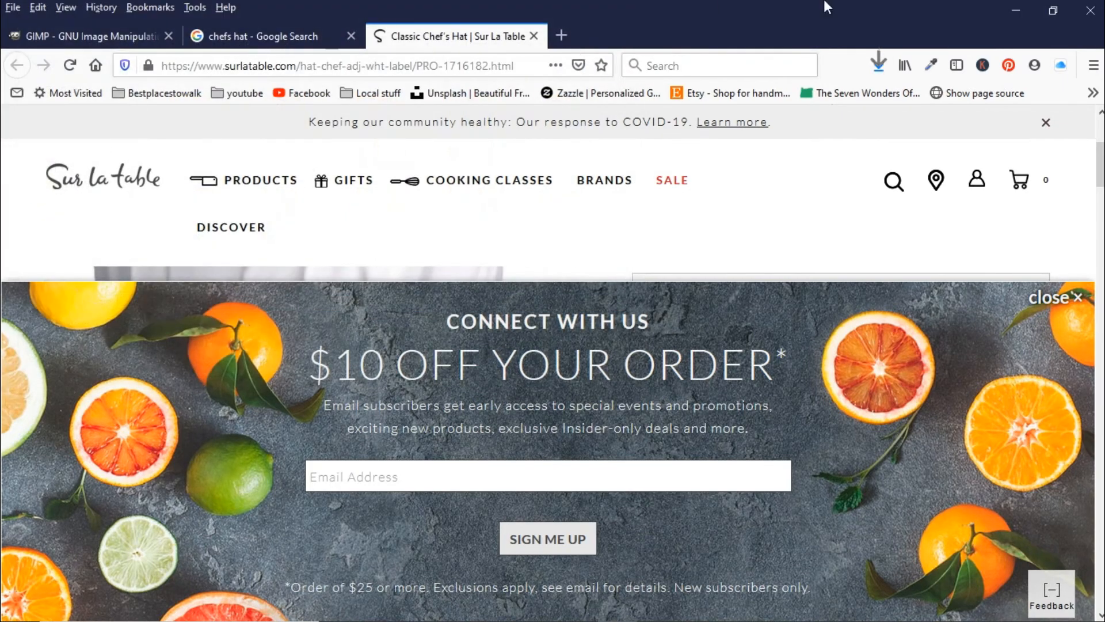
# - Return to GIMP and open chefshat2.jpg from the coloringbook folder as a separate image
pyautogui.click(1017, 9)
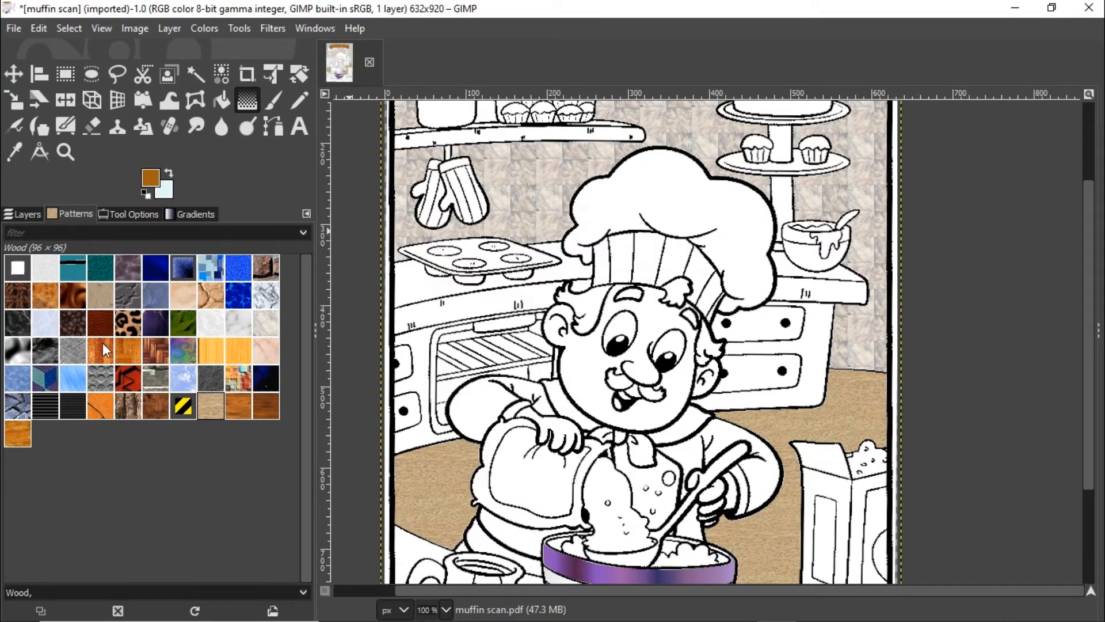
pyautogui.click(14, 29)
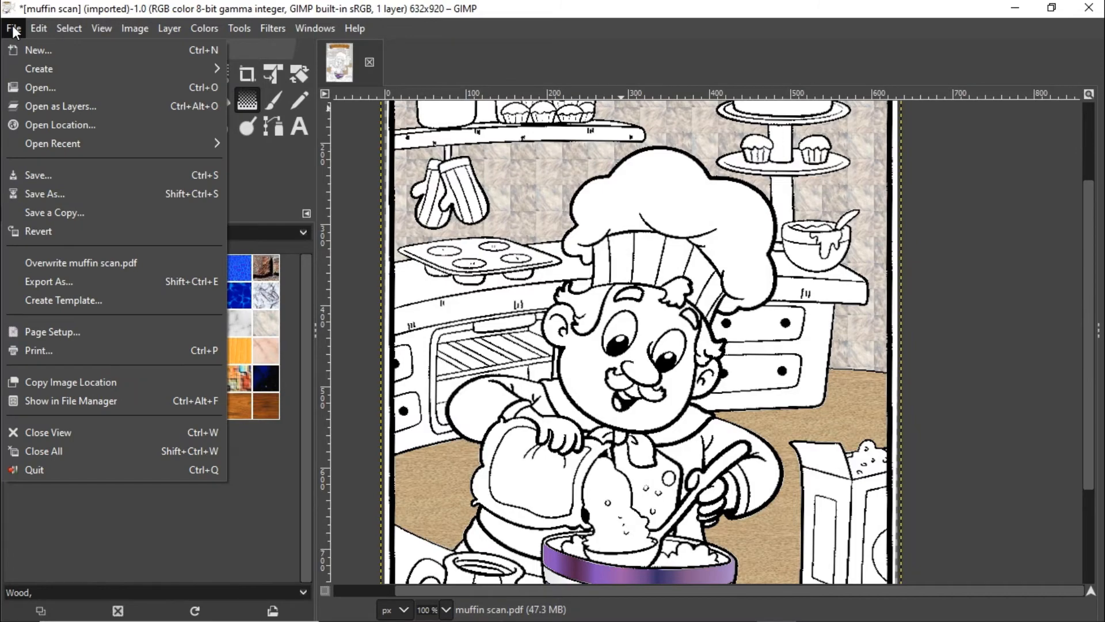
pyautogui.click(46, 92)
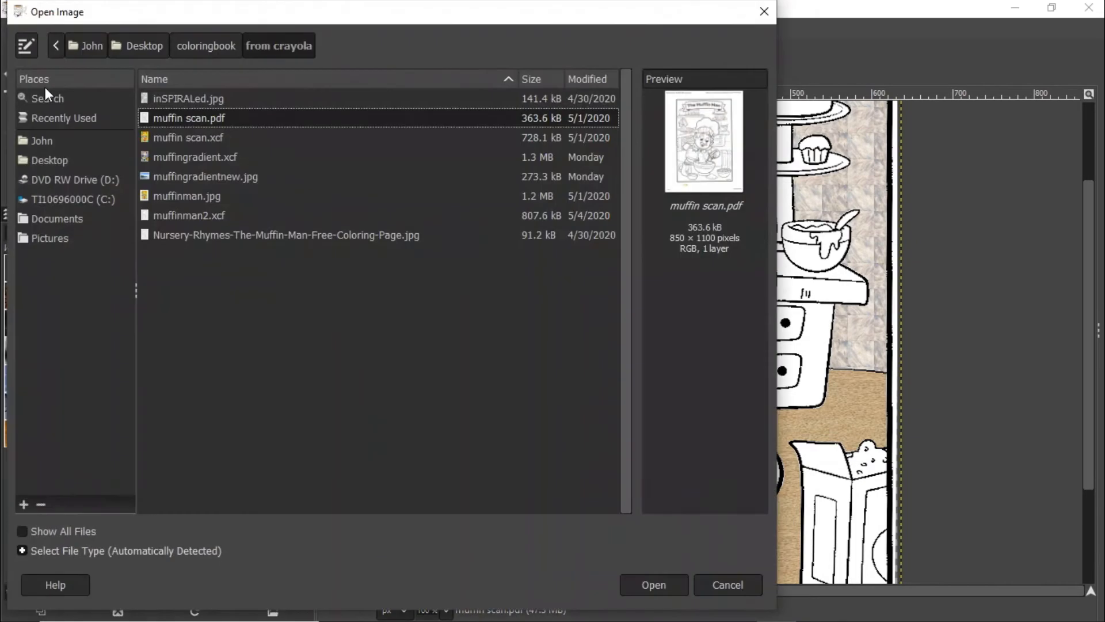
pyautogui.click(192, 46)
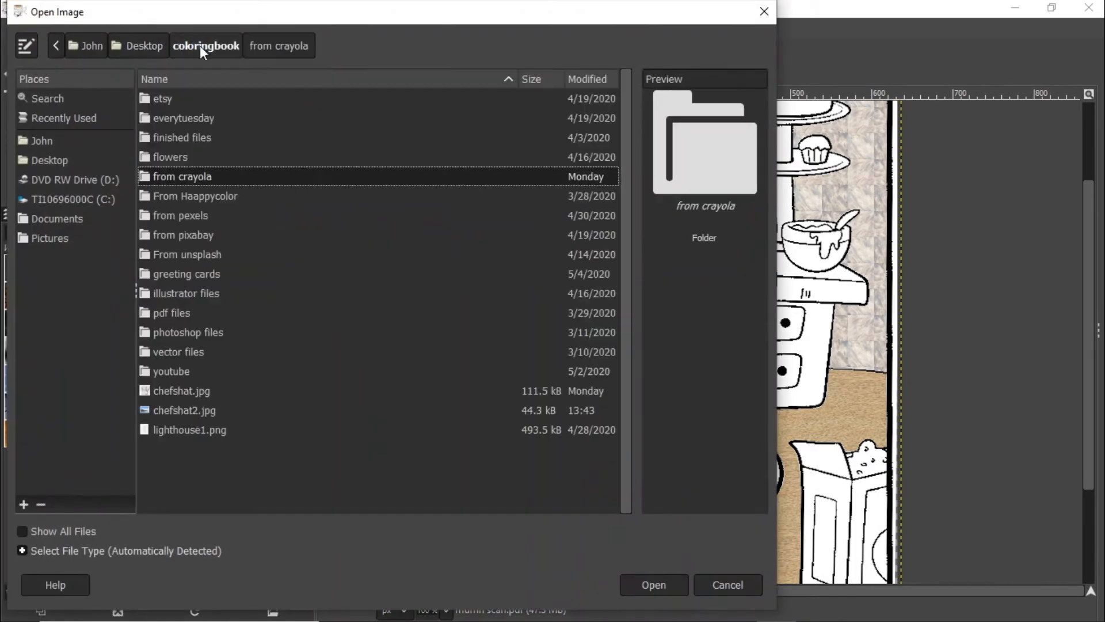
pyautogui.click(179, 413)
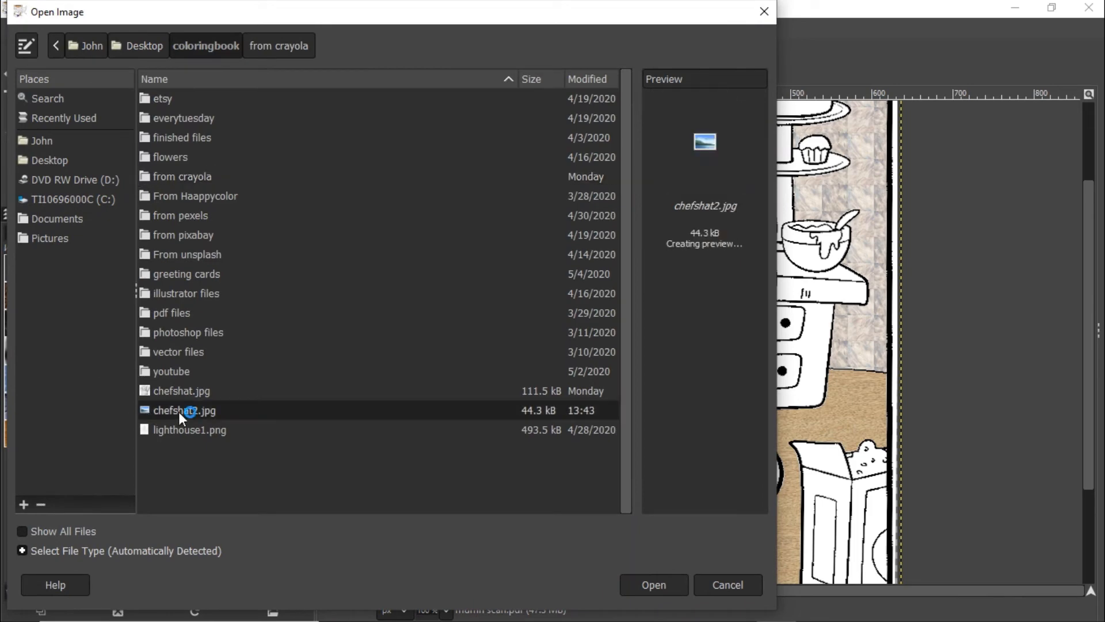
pyautogui.click(654, 585)
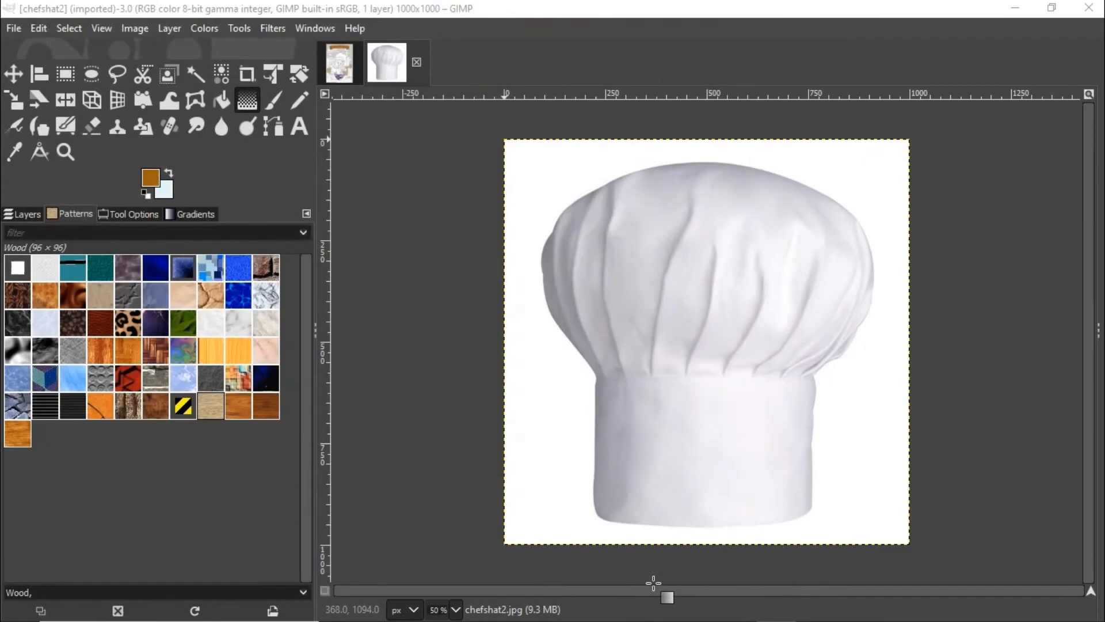
# - Rectangle-select a patch of plain fabric on the hat's band at about X 400, Y 684 px, and make it a 92 × 92 px square
pyautogui.click(64, 76)
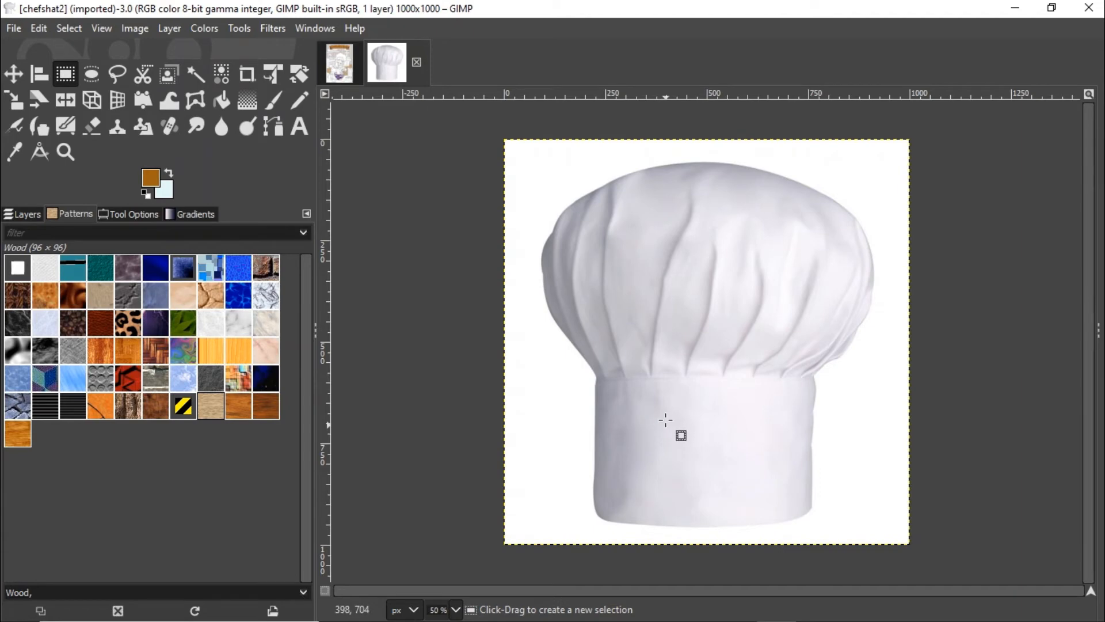
pyautogui.moveTo(669, 419); pyautogui.dragTo(704, 448)
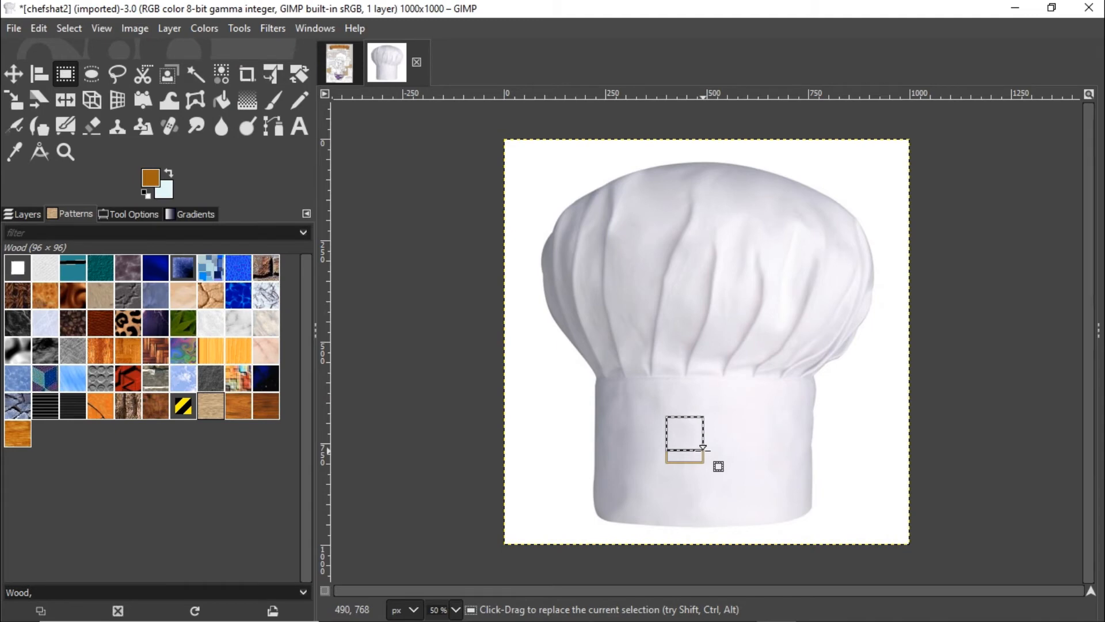
pyautogui.doubleClick(64, 75)
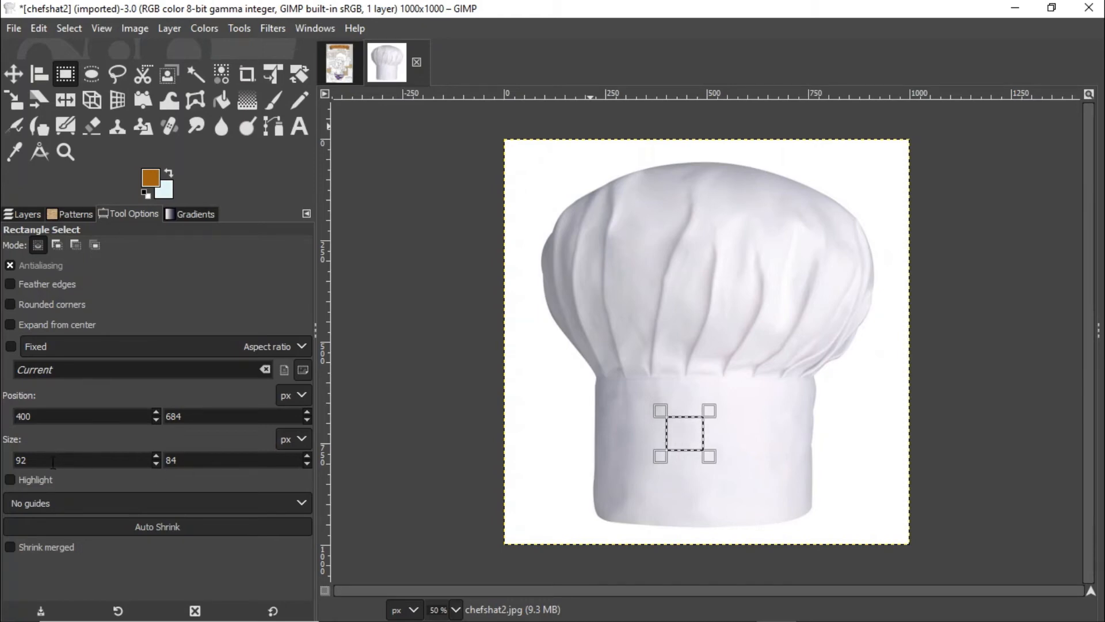
pyautogui.scroll(-4, 306, 457)
pyautogui.scroll(12, 305, 457)
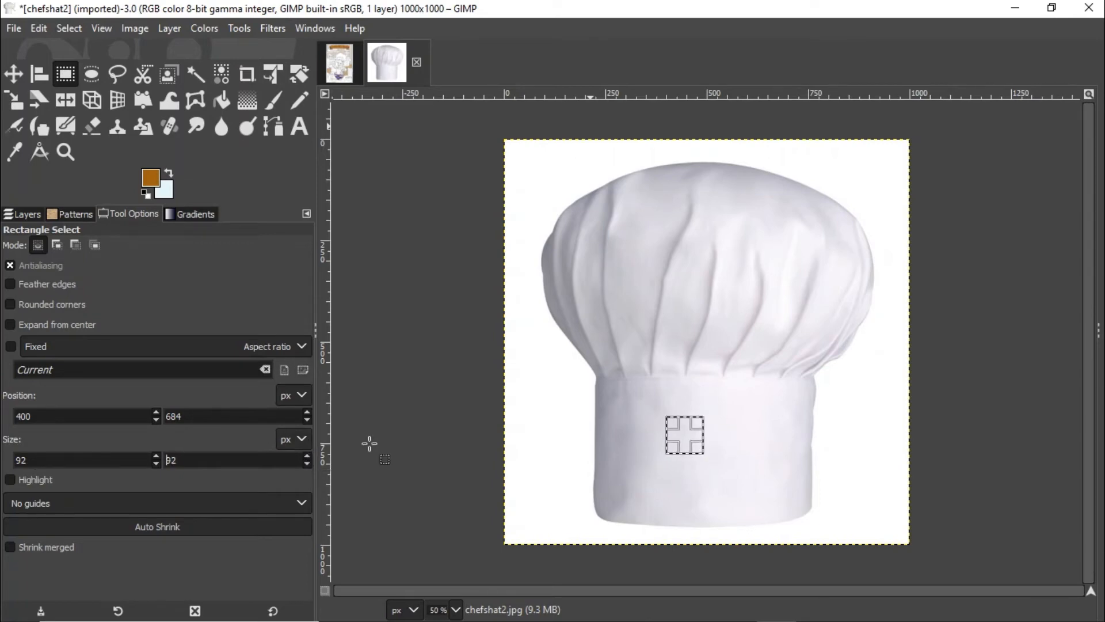
# - Copy the selected fabric patch from the chef's hat photo and return to the muffin scan image
pyautogui.click(38, 28)
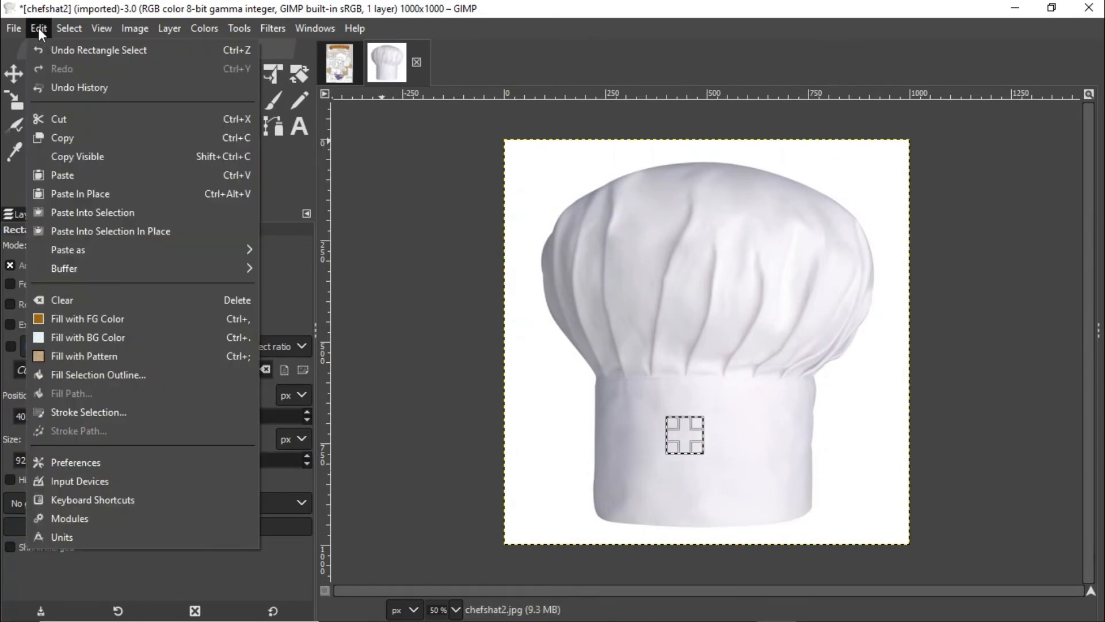
pyautogui.click(68, 137)
pyautogui.click(338, 63)
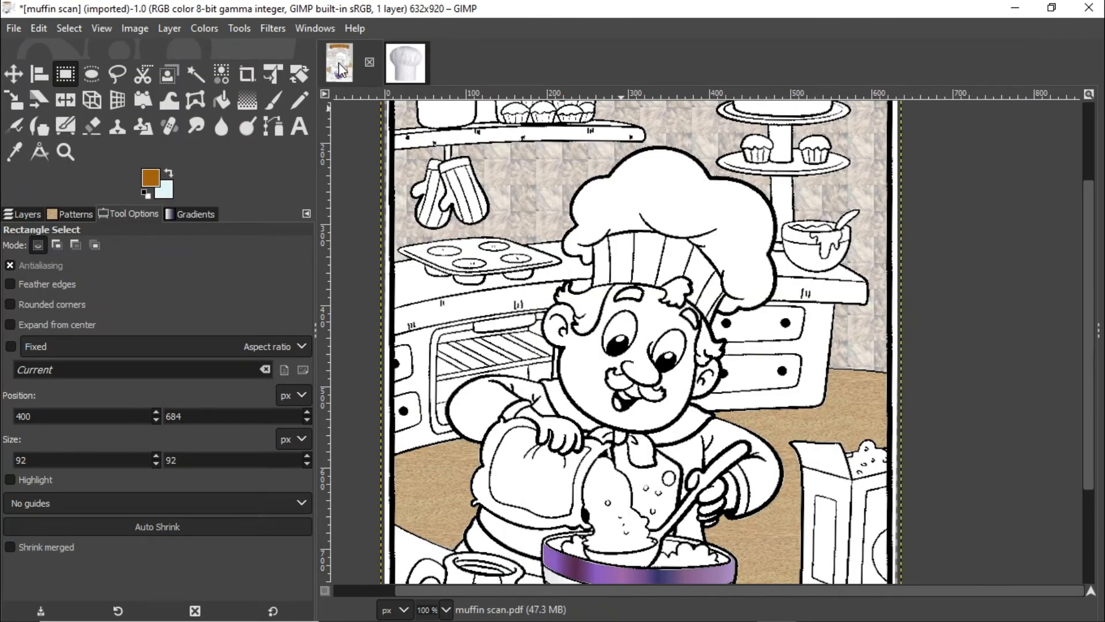
# - Create a new pattern from the copied fabric, with pattern name chefshat2 and file name chefshat2pat
pyautogui.click(77, 214)
pyautogui.click(39, 25)
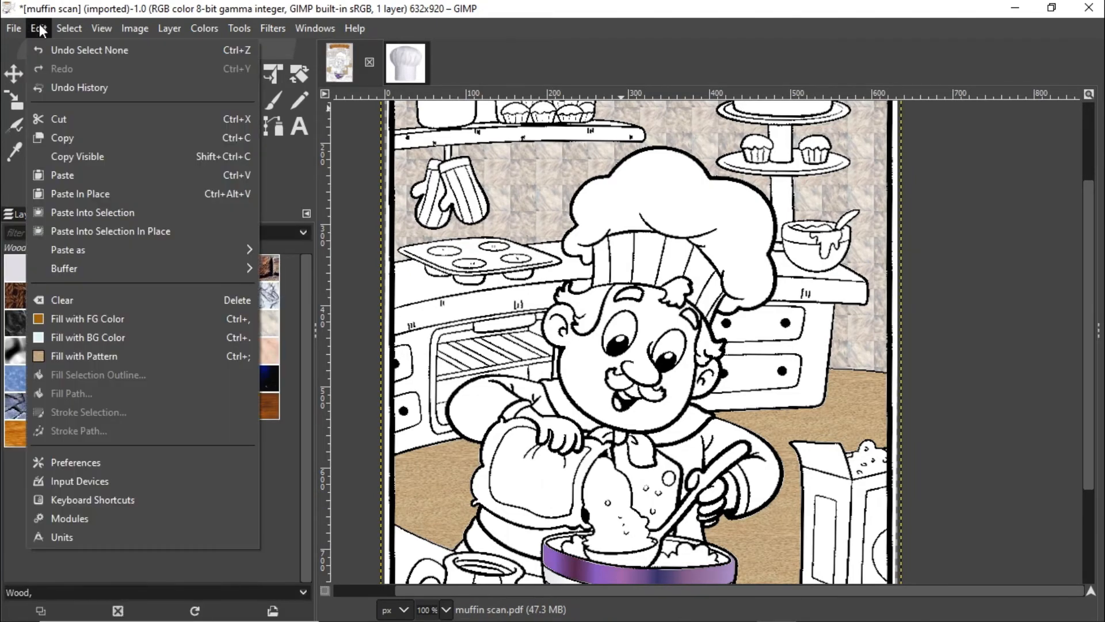
pyautogui.moveTo(64, 250)
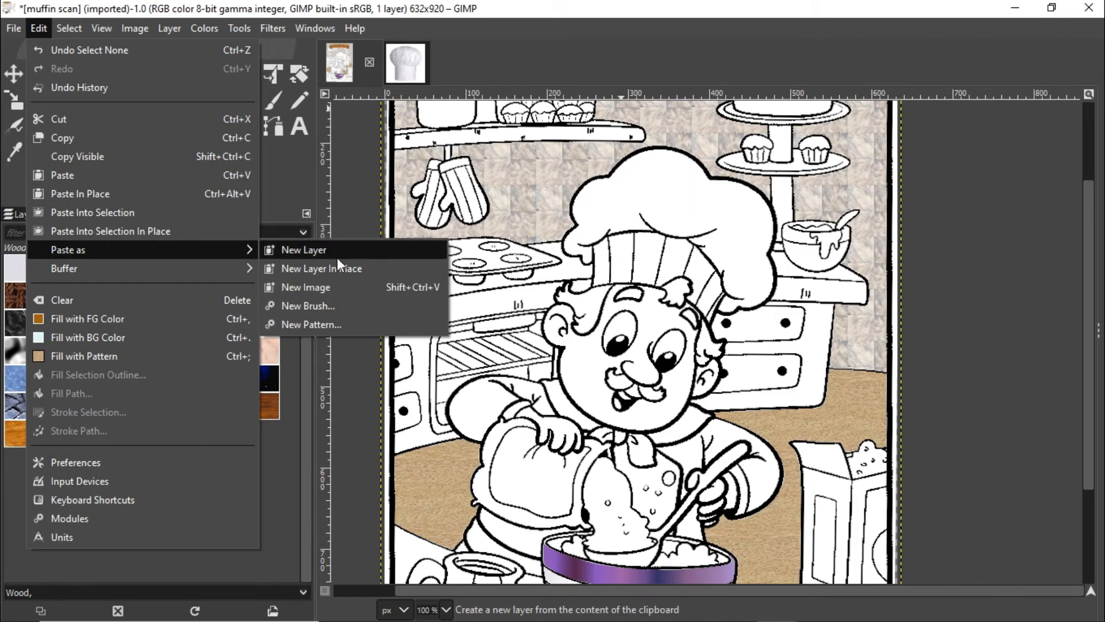
pyautogui.click(345, 322)
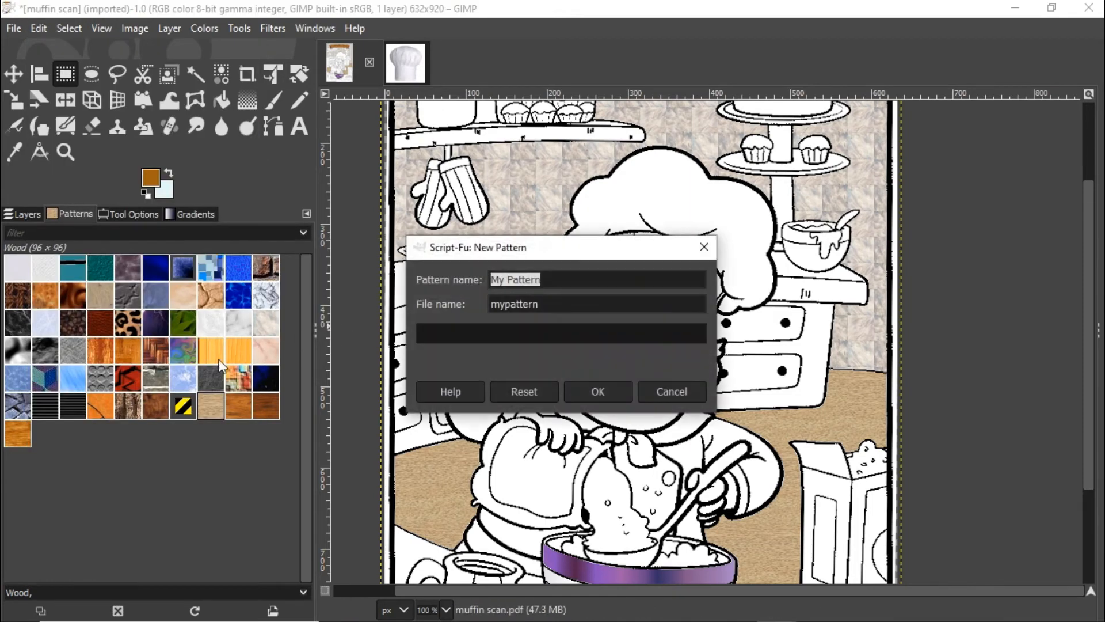
pyautogui.write('chefshat')
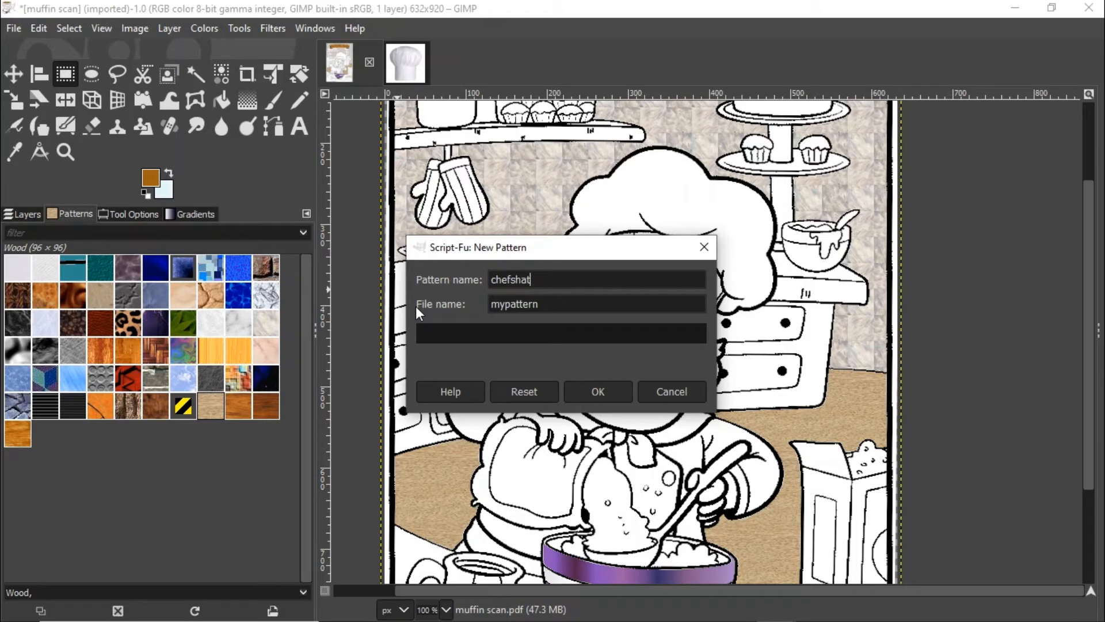
pyautogui.write('2')
pyautogui.moveTo(550, 311); pyautogui.dragTo(479, 305)
pyautogui.write('chefshat2pat')
pyautogui.click(606, 392)
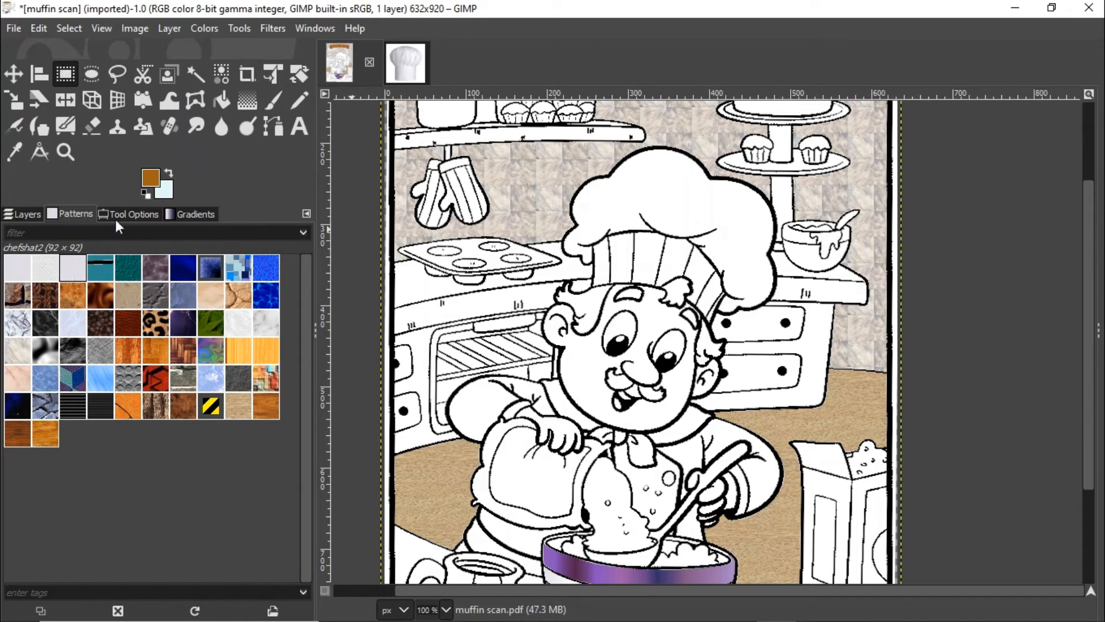
# - Bucket-fill the puffy top of the Muffin Man's hat with the chefshat2 pattern
pyautogui.click(222, 102)
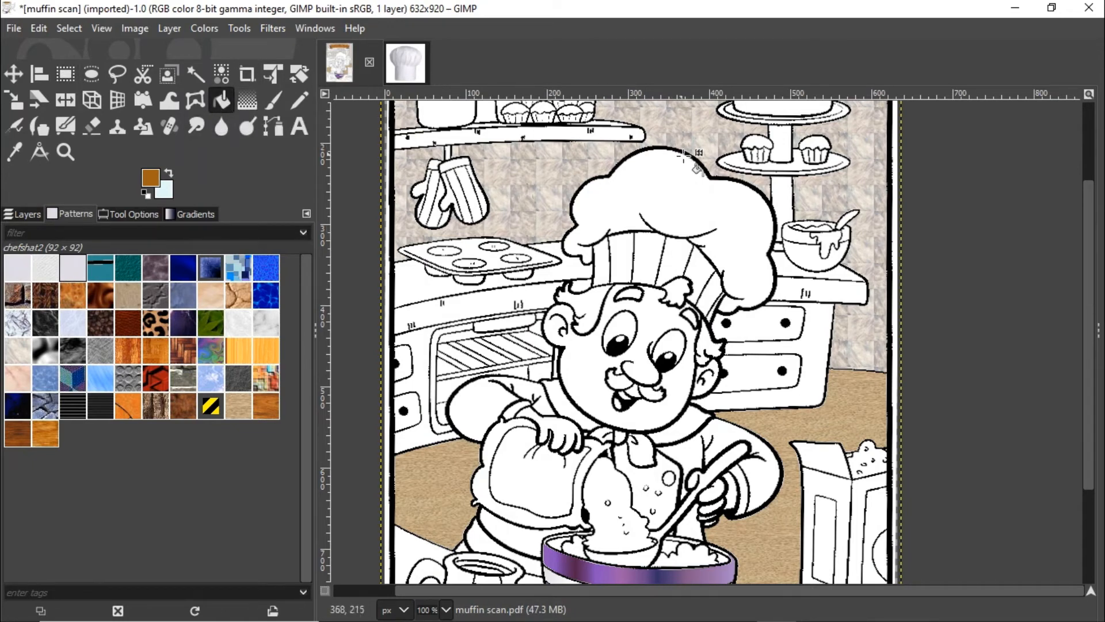
pyautogui.click(668, 181)
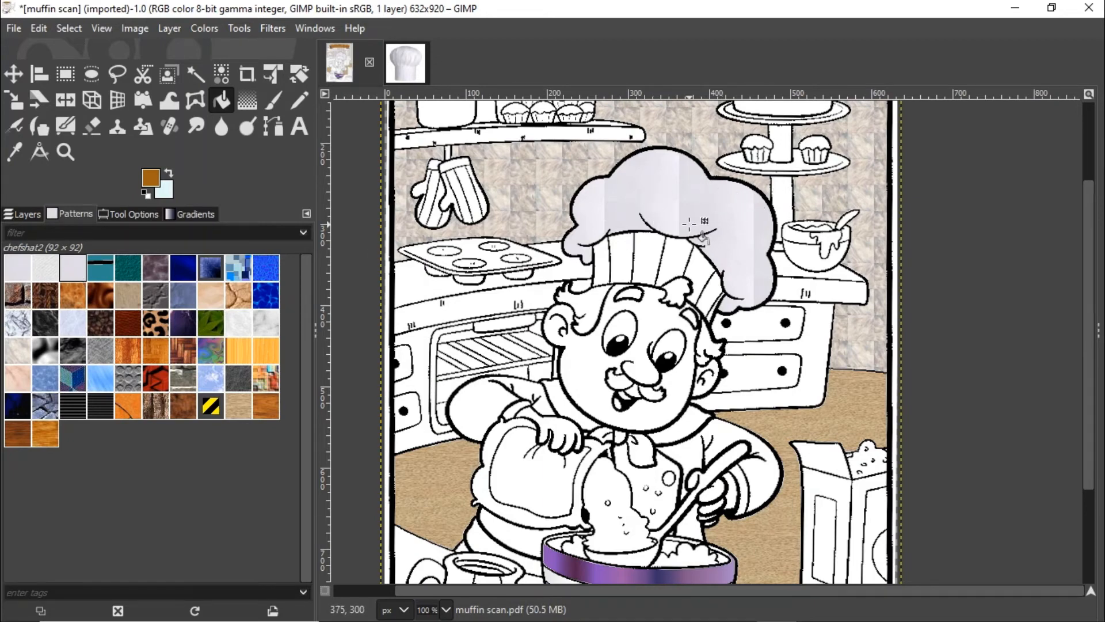
# - Set the Blur/Sharpen brush to size 26, angle 0.20 and hardness 47 for working on the hat
pyautogui.click(65, 151)
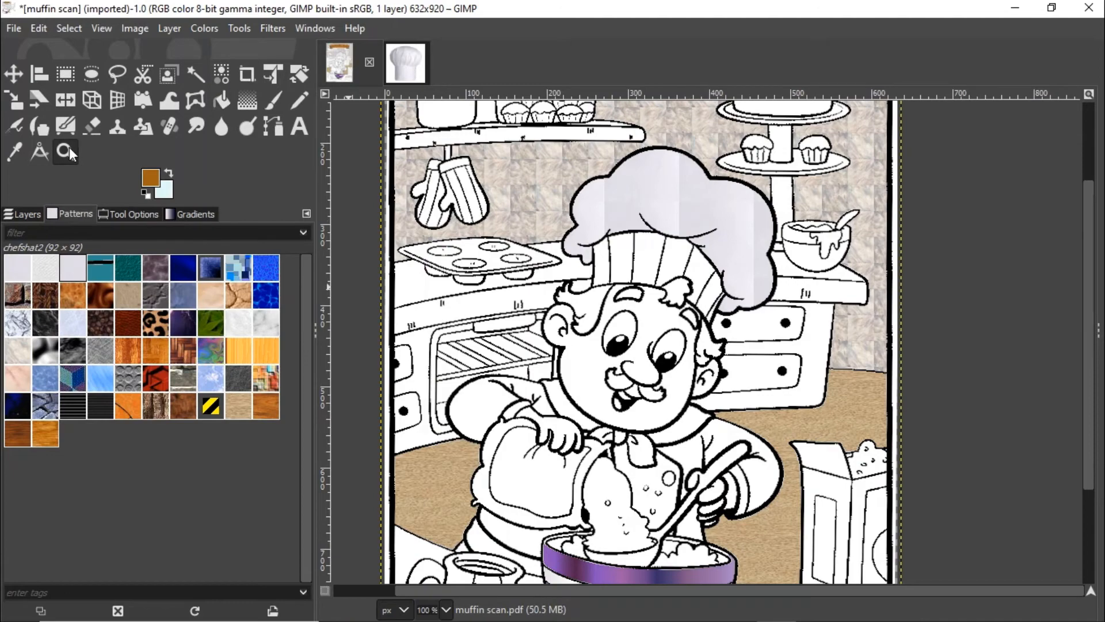
pyautogui.click(679, 226)
pyautogui.click(661, 193)
pyautogui.click(658, 193)
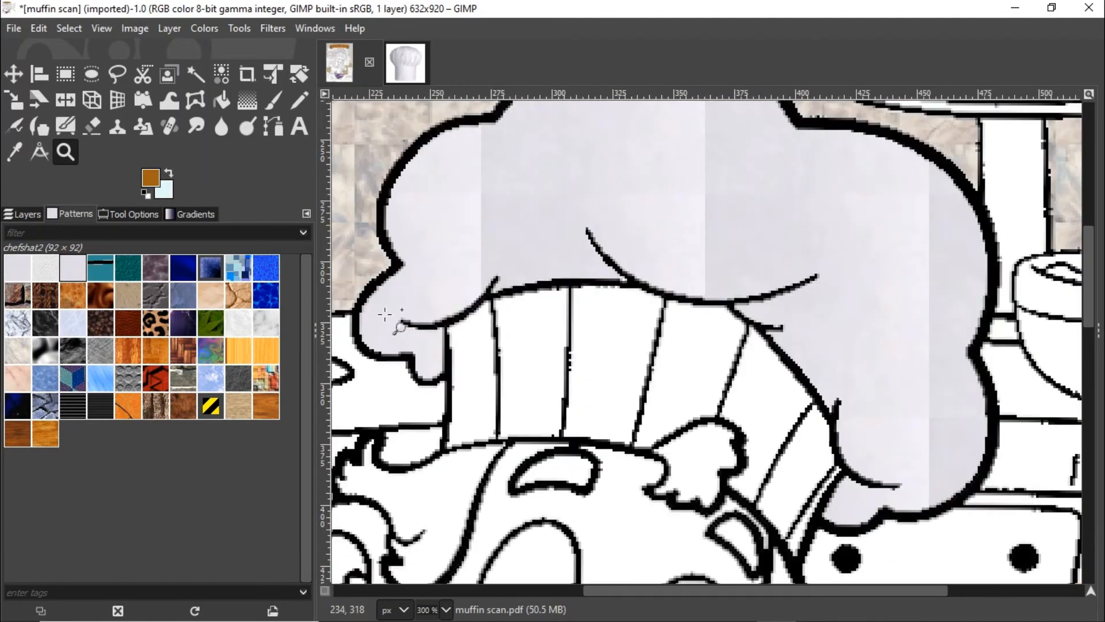
pyautogui.scroll(2, 622, 215)
pyautogui.scroll(-1, 623, 218)
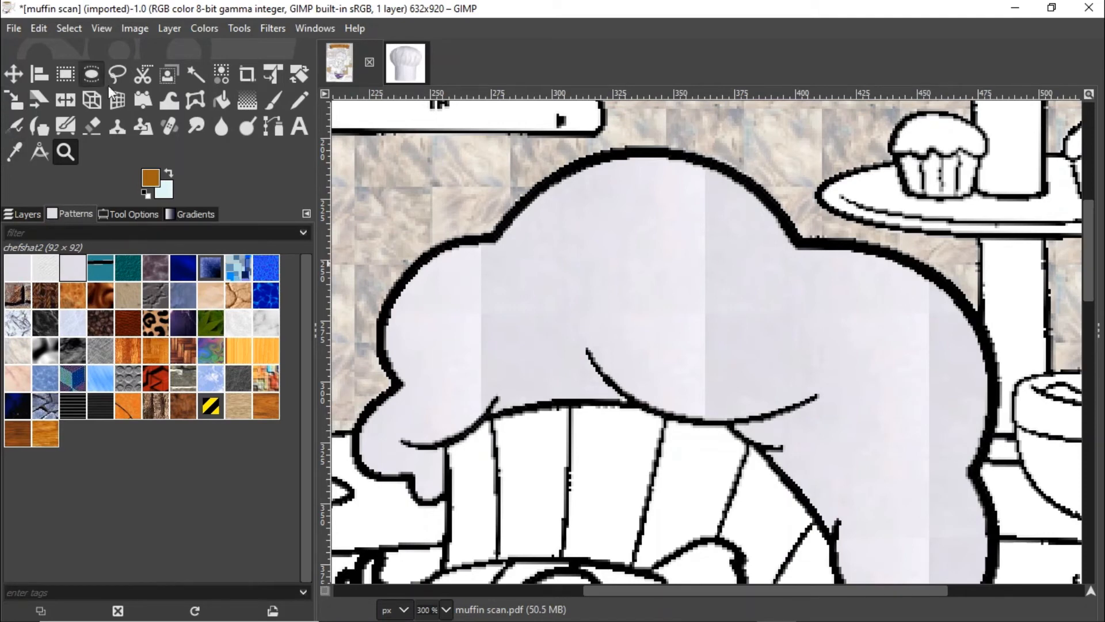
pyautogui.click(222, 129)
pyautogui.doubleClick(223, 129)
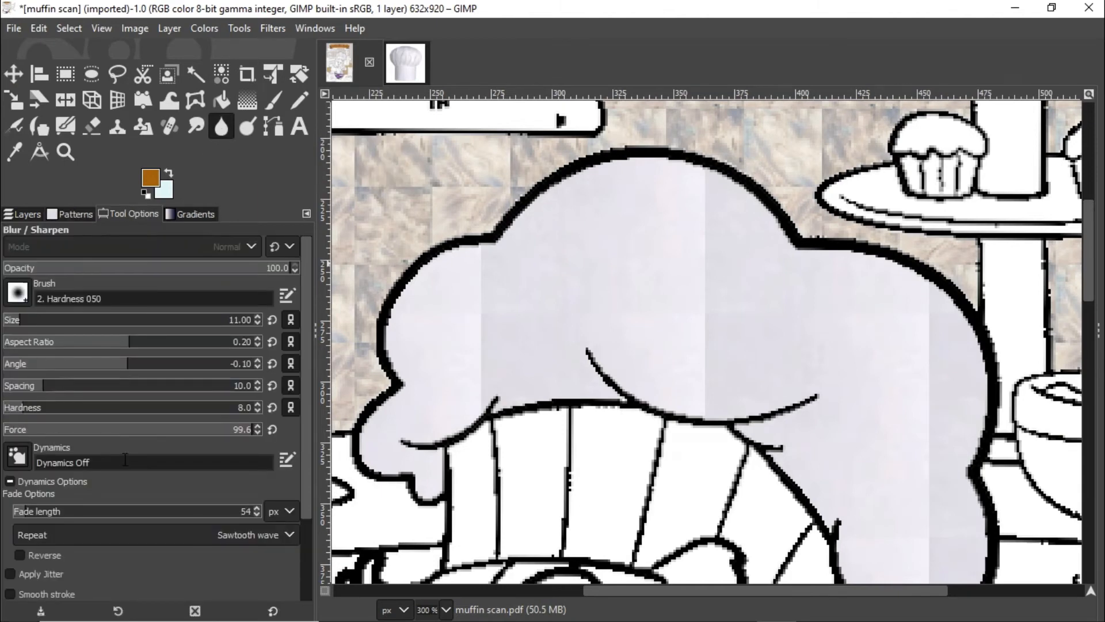
pyautogui.scroll(-4, 162, 455)
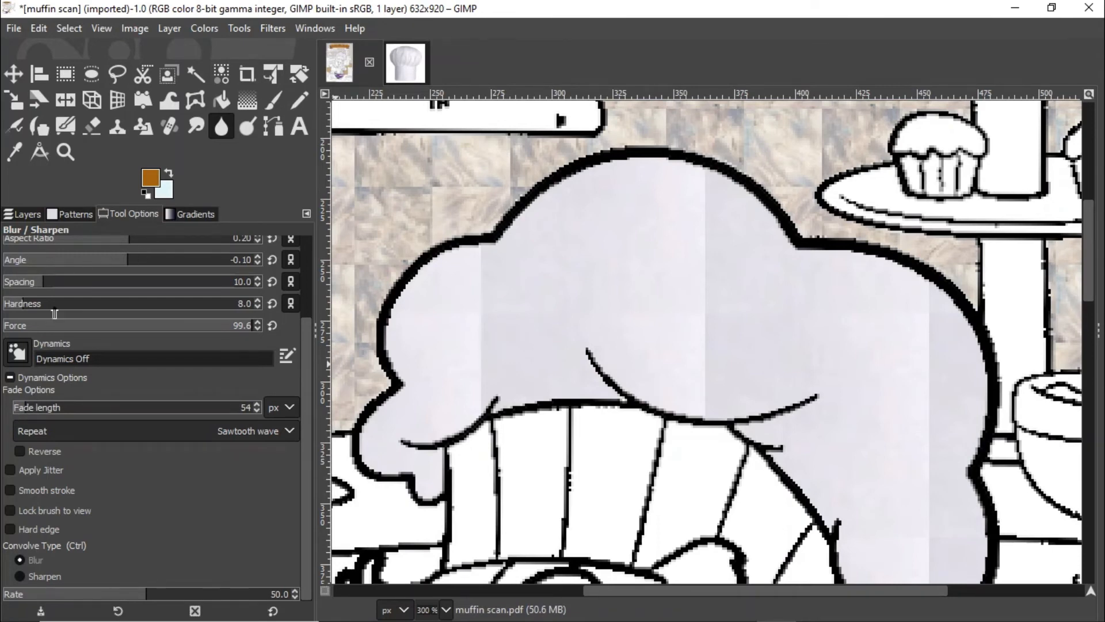
pyautogui.moveTo(23, 305); pyautogui.dragTo(70, 305)
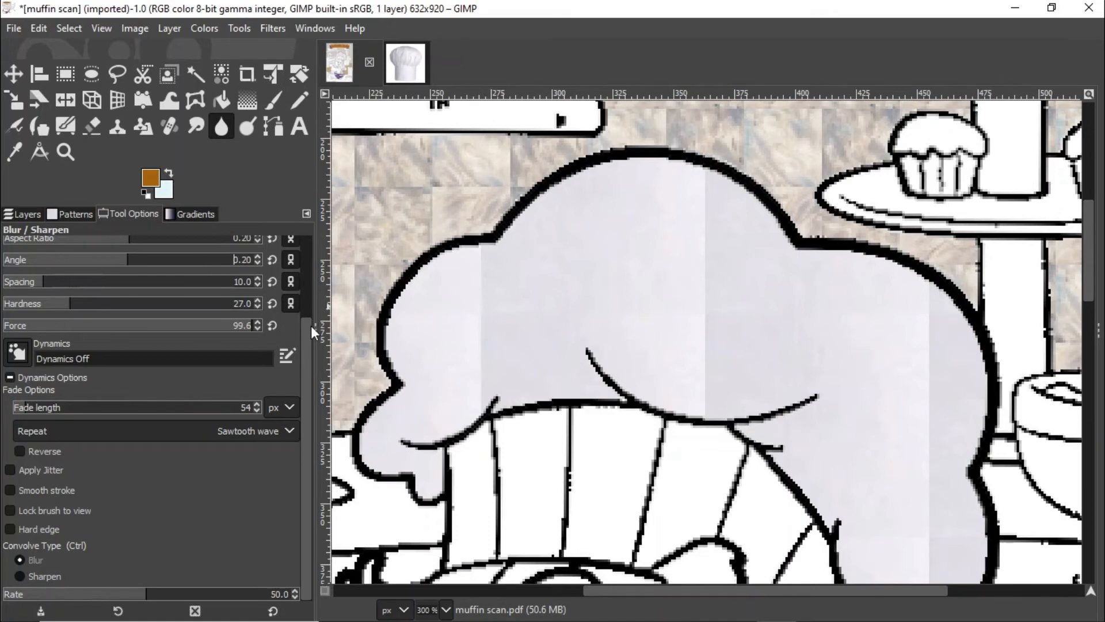
pyautogui.scroll(3, 164, 281)
pyautogui.moveTo(25, 310); pyautogui.dragTo(53, 307)
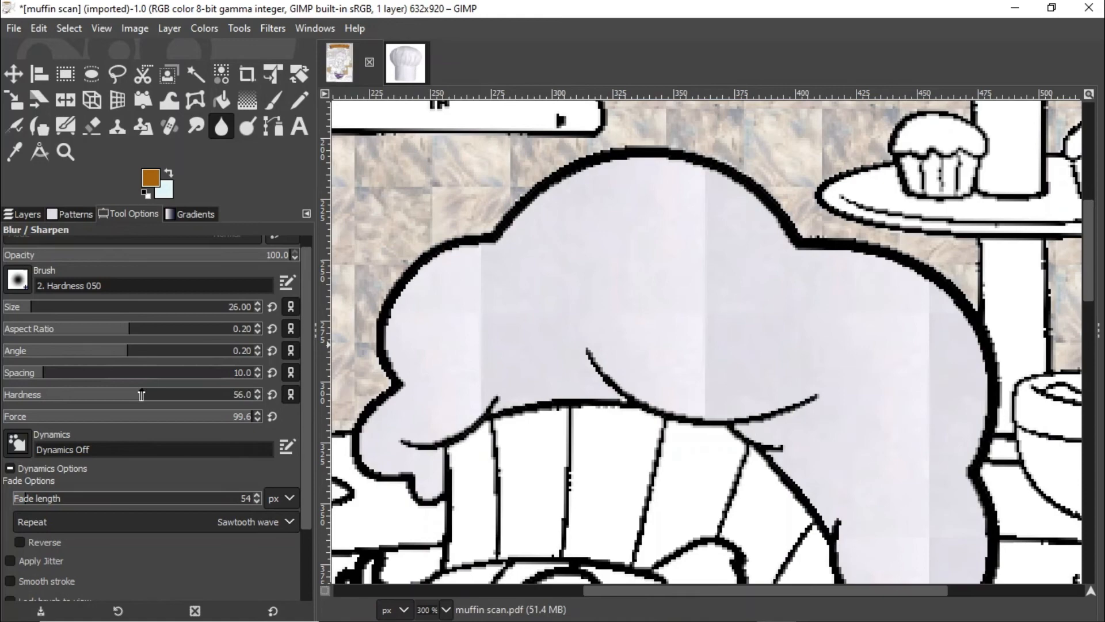
pyautogui.moveTo(141, 392); pyautogui.dragTo(124, 388)
pyautogui.scroll(-4, 674, 264)
pyautogui.scroll(4, 673, 263)
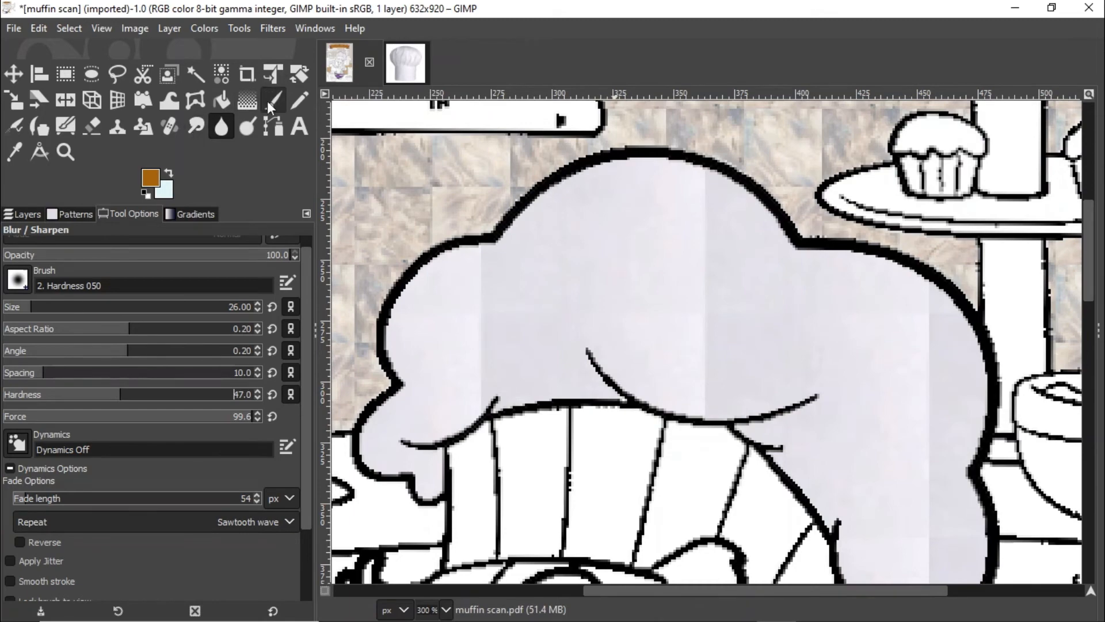
# - Burn shadows into the hat's upper-left puff and beside the fold lines, using Dodge/Burn on highlights
pyautogui.click(247, 126)
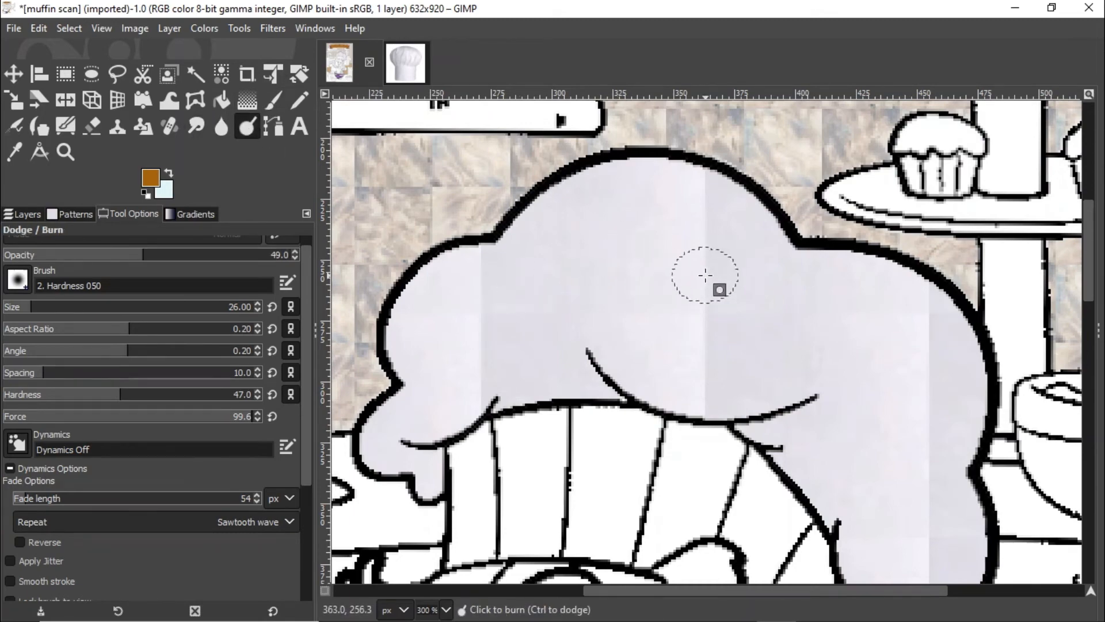
pyautogui.scroll(-5, 806, 351)
pyautogui.scroll(5, 827, 357)
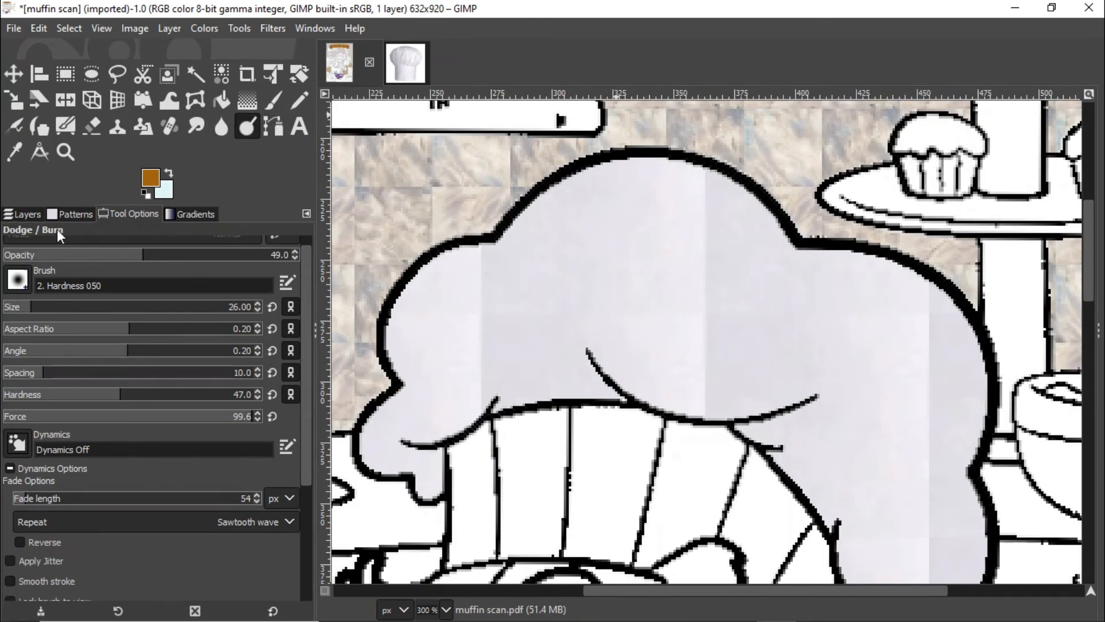
pyautogui.scroll(-3, 84, 472)
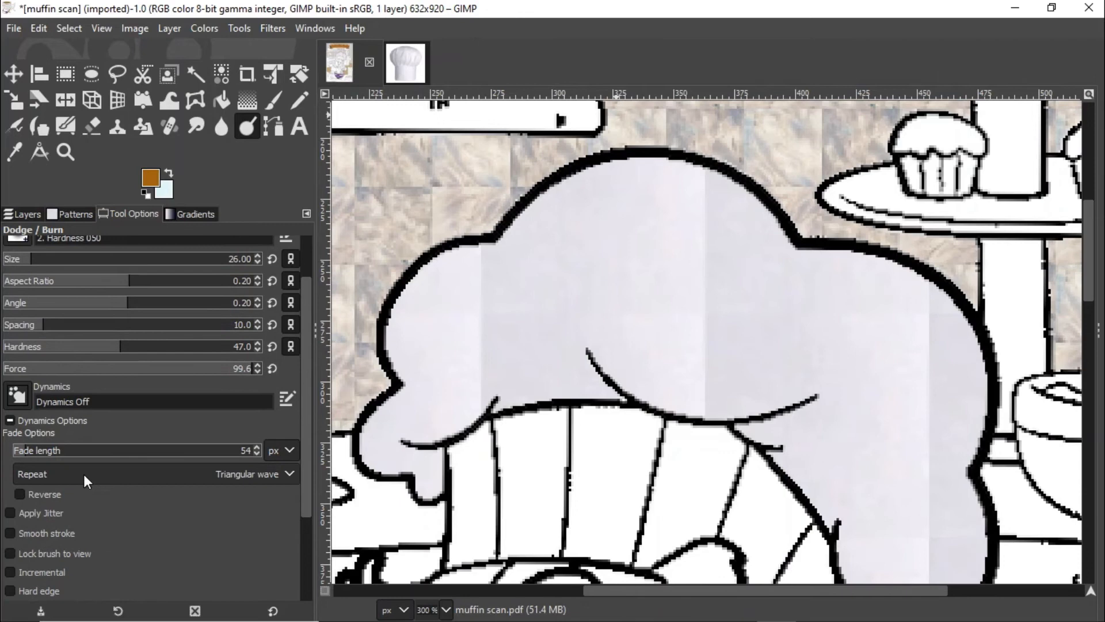
pyautogui.scroll(-6, 170, 496)
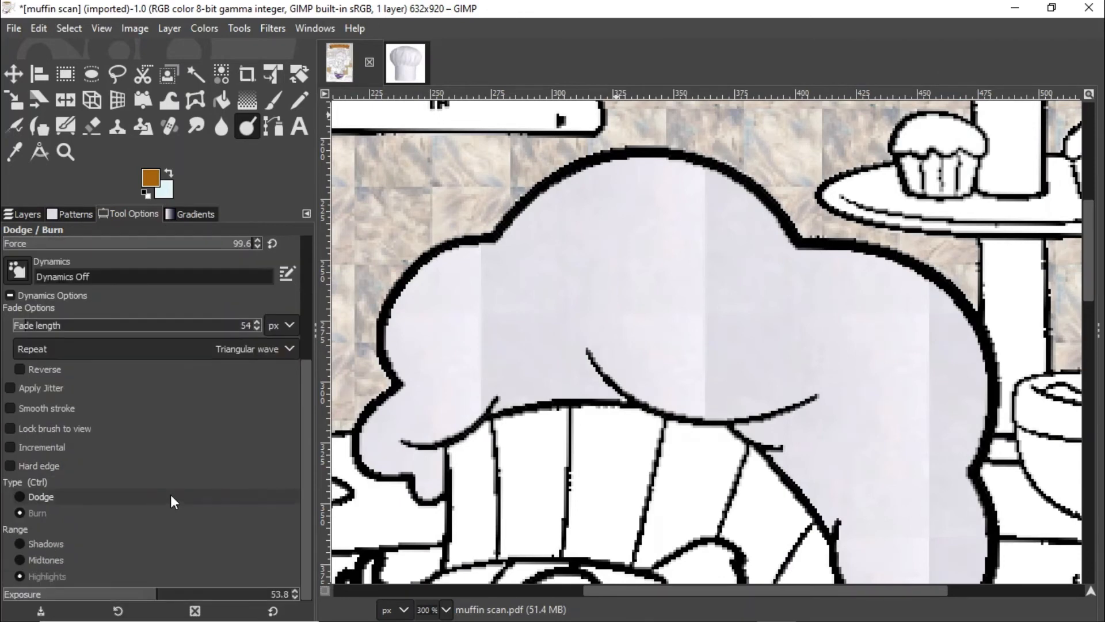
pyautogui.click(19, 512)
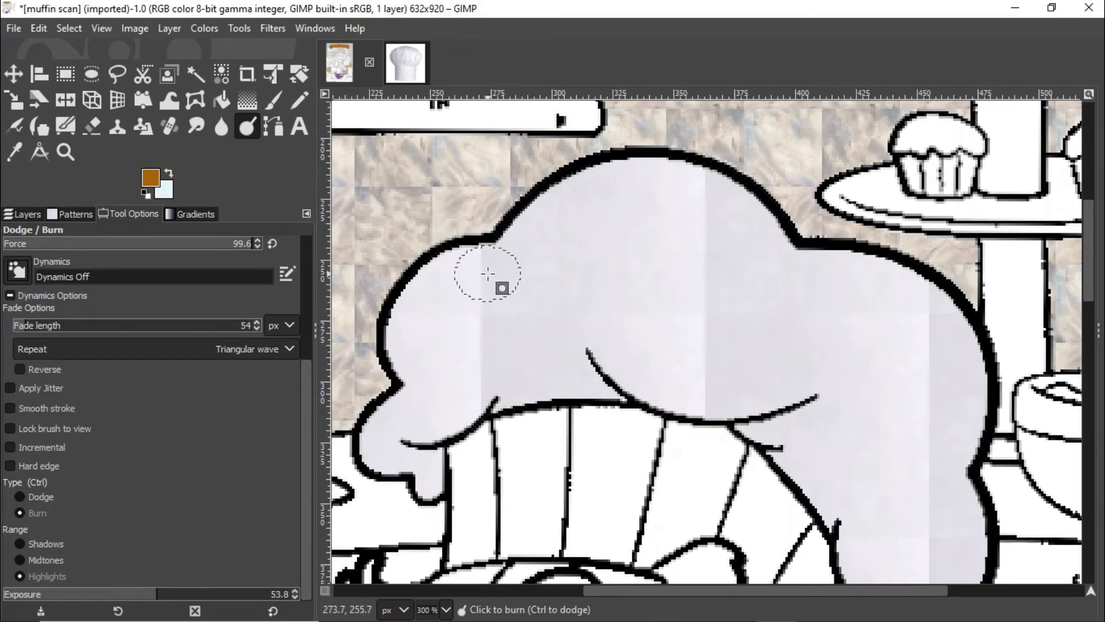
pyautogui.moveTo(489, 275)
pyautogui.mouseDown()
pyautogui.moveTo(454, 290)
pyautogui.moveTo(475, 273)
pyautogui.moveTo(487, 272)
pyautogui.moveTo(455, 286)
pyautogui.moveTo(506, 272)
pyautogui.moveTo(475, 270)
pyautogui.moveTo(431, 298)
pyautogui.moveTo(465, 269)
pyautogui.moveTo(495, 278)
pyautogui.moveTo(461, 285)
pyautogui.mouseUp()
pyautogui.moveTo(553, 351)
pyautogui.mouseDown()
pyautogui.moveTo(593, 376)
pyautogui.moveTo(553, 363)
pyautogui.moveTo(588, 380)
pyautogui.mouseUp()
pyautogui.moveTo(846, 451)
pyautogui.mouseDown()
pyautogui.moveTo(808, 428)
pyautogui.moveTo(793, 433)
pyautogui.moveTo(836, 405)
pyautogui.moveTo(808, 422)
pyautogui.moveTo(822, 420)
pyautogui.mouseUp()
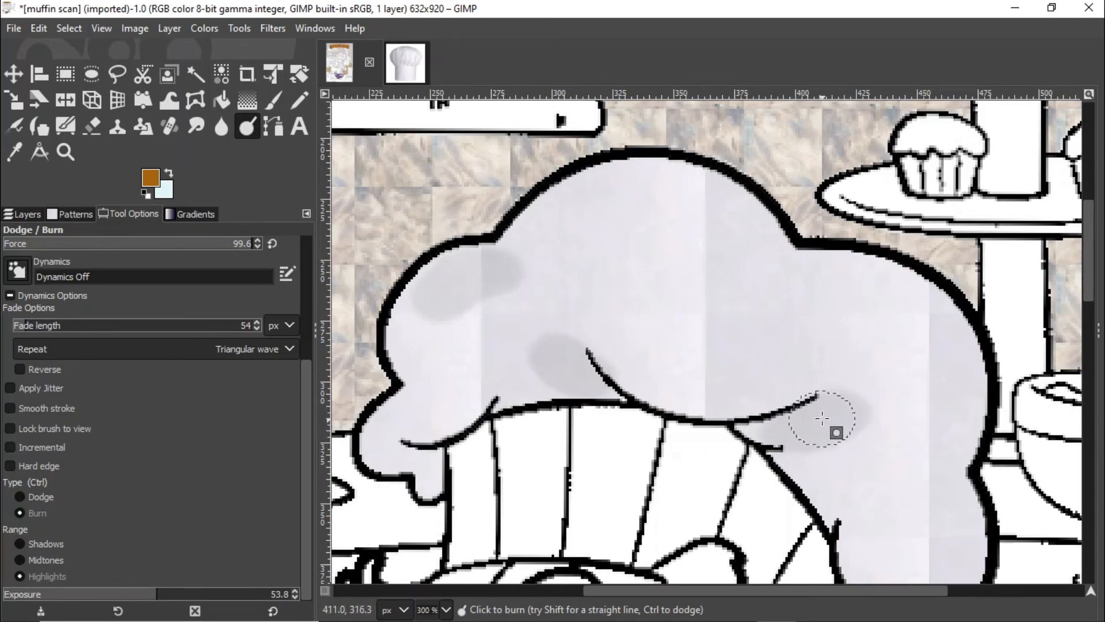
# - Burn more shadows into the hat's lower-right puff and above the left end of the hat band
pyautogui.scroll(-10, 823, 422)
pyautogui.scroll(10, 912, 431)
pyautogui.scroll(-3, 893, 498)
pyautogui.moveTo(883, 448)
pyautogui.mouseDown()
pyautogui.moveTo(962, 438)
pyautogui.moveTo(927, 490)
pyautogui.moveTo(865, 476)
pyautogui.moveTo(928, 439)
pyautogui.moveTo(947, 401)
pyautogui.moveTo(889, 465)
pyautogui.moveTo(931, 437)
pyautogui.moveTo(950, 392)
pyautogui.moveTo(884, 476)
pyautogui.mouseUp()
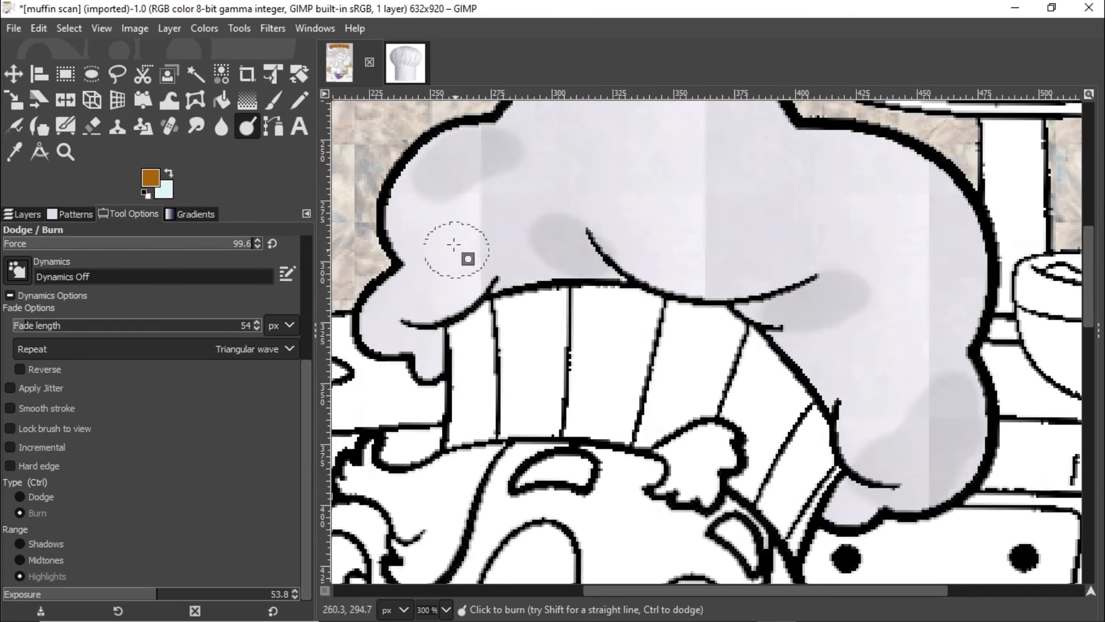
pyautogui.moveTo(424, 202)
pyautogui.mouseDown()
pyautogui.moveTo(497, 248)
pyautogui.moveTo(533, 249)
pyautogui.moveTo(471, 263)
pyautogui.mouseUp()
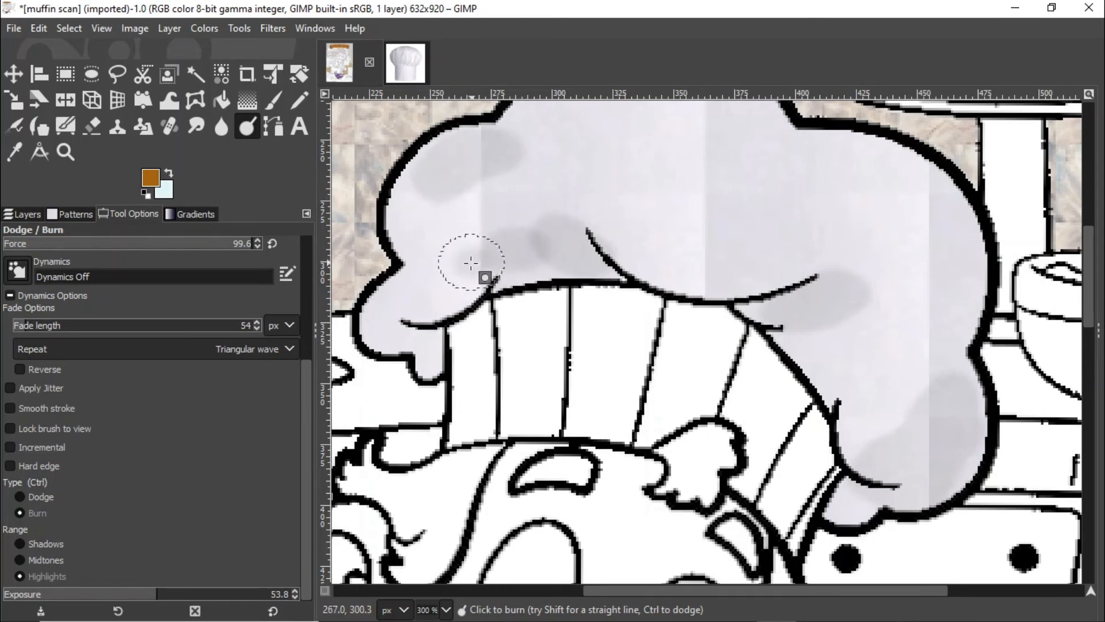
# - Reduce the burn brush to size 11 and deepen the shadows along the folds and in the lower-right puff
pyautogui.scroll(2, 105, 354)
pyautogui.moveTo(303, 386); pyautogui.dragTo(301, 264)
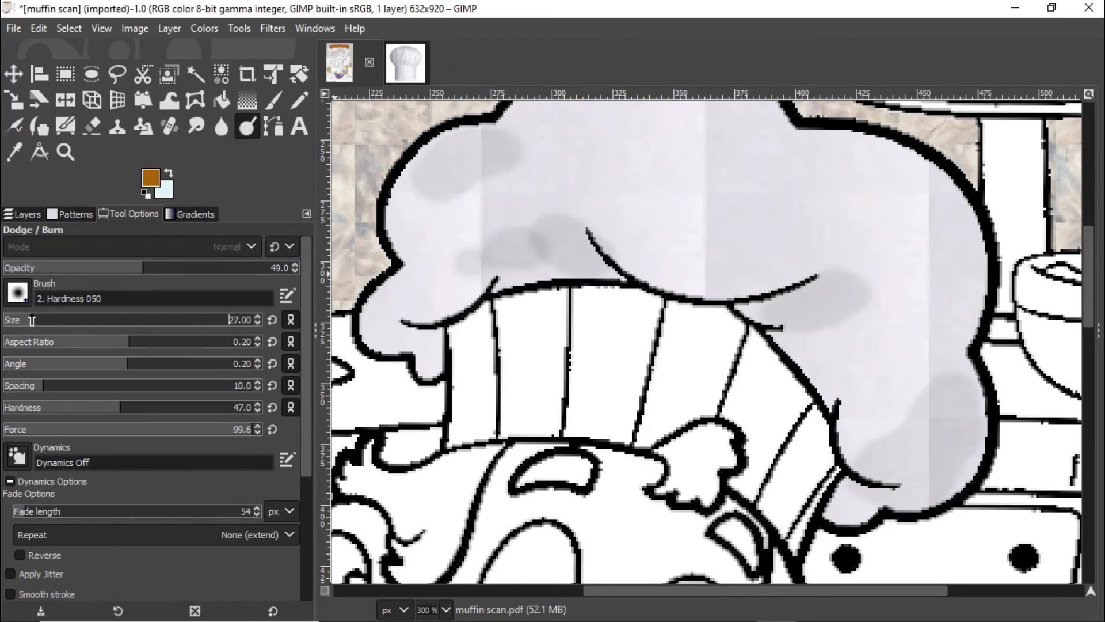
pyautogui.moveTo(535, 239)
pyautogui.mouseDown()
pyautogui.moveTo(587, 247)
pyautogui.moveTo(607, 270)
pyautogui.mouseUp()
pyautogui.moveTo(561, 242)
pyautogui.mouseDown()
pyautogui.moveTo(547, 239)
pyautogui.moveTo(623, 288)
pyautogui.mouseUp()
pyautogui.moveTo(822, 298)
pyautogui.mouseDown()
pyautogui.moveTo(763, 304)
pyautogui.moveTo(827, 290)
pyautogui.moveTo(753, 300)
pyautogui.moveTo(812, 300)
pyautogui.moveTo(830, 282)
pyautogui.moveTo(816, 297)
pyautogui.moveTo(754, 301)
pyautogui.moveTo(791, 313)
pyautogui.moveTo(847, 299)
pyautogui.moveTo(767, 306)
pyautogui.moveTo(842, 296)
pyautogui.mouseUp()
pyautogui.moveTo(857, 336)
pyautogui.mouseDown()
pyautogui.moveTo(992, 429)
pyautogui.moveTo(973, 403)
pyautogui.moveTo(947, 481)
pyautogui.moveTo(877, 496)
pyautogui.moveTo(957, 465)
pyautogui.moveTo(978, 418)
pyautogui.moveTo(939, 485)
pyautogui.moveTo(890, 507)
pyautogui.moveTo(929, 494)
pyautogui.moveTo(961, 466)
pyautogui.moveTo(981, 411)
pyautogui.moveTo(955, 469)
pyautogui.moveTo(919, 494)
pyautogui.moveTo(849, 513)
pyautogui.mouseUp()
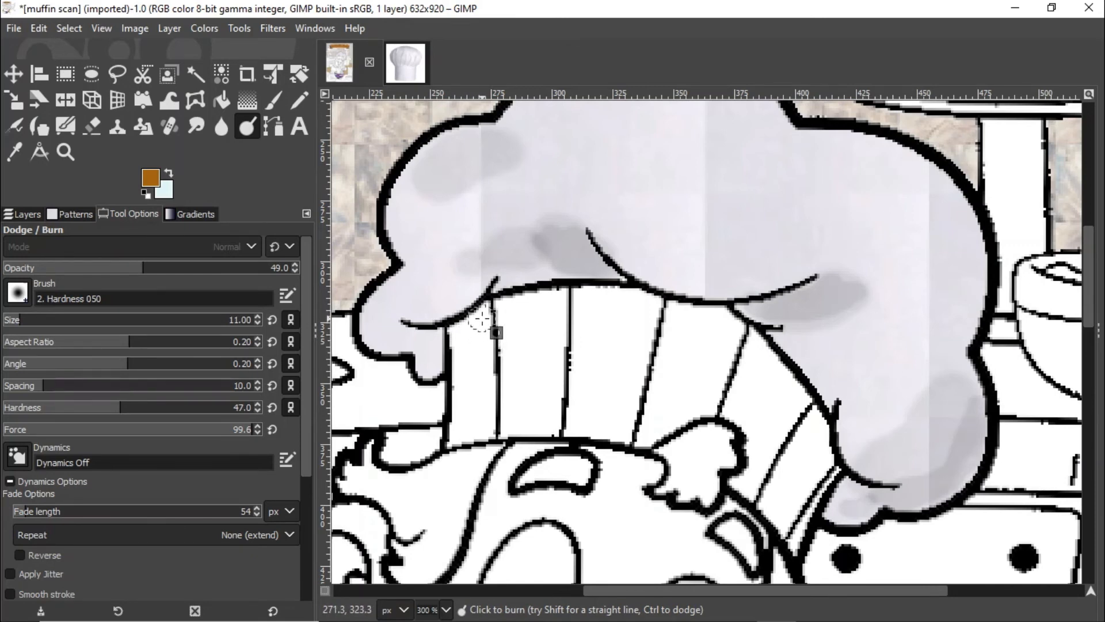
# - Burn shadow strips beside the pleat lines across the white hat band
pyautogui.moveTo(480, 318)
pyautogui.mouseDown()
pyautogui.moveTo(478, 356)
pyautogui.moveTo(487, 318)
pyautogui.moveTo(476, 398)
pyautogui.moveTo(477, 422)
pyautogui.moveTo(482, 323)
pyautogui.moveTo(489, 424)
pyautogui.moveTo(483, 318)
pyautogui.moveTo(483, 424)
pyautogui.moveTo(482, 320)
pyautogui.moveTo(556, 300)
pyautogui.moveTo(550, 427)
pyautogui.moveTo(555, 298)
pyautogui.moveTo(548, 407)
pyautogui.mouseUp()
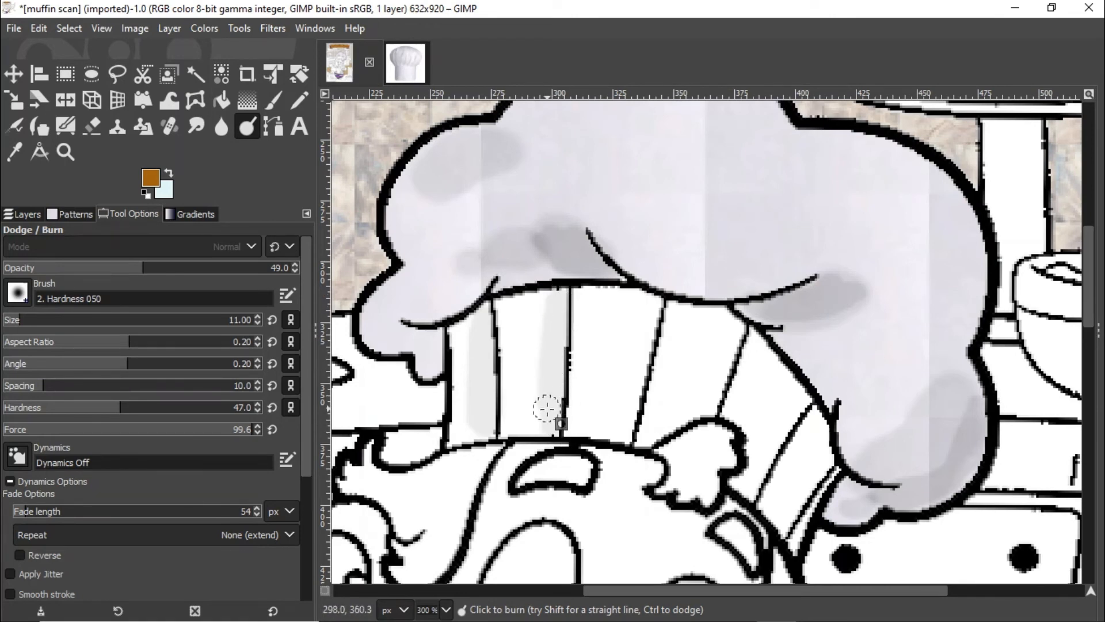
pyautogui.moveTo(619, 374)
pyautogui.mouseDown()
pyautogui.moveTo(649, 307)
pyautogui.moveTo(620, 418)
pyautogui.moveTo(651, 309)
pyautogui.moveTo(638, 402)
pyautogui.moveTo(622, 431)
pyautogui.moveTo(655, 300)
pyautogui.mouseUp()
pyautogui.moveTo(732, 346)
pyautogui.mouseDown()
pyautogui.moveTo(703, 407)
pyautogui.moveTo(728, 322)
pyautogui.moveTo(711, 397)
pyautogui.moveTo(733, 330)
pyautogui.mouseUp()
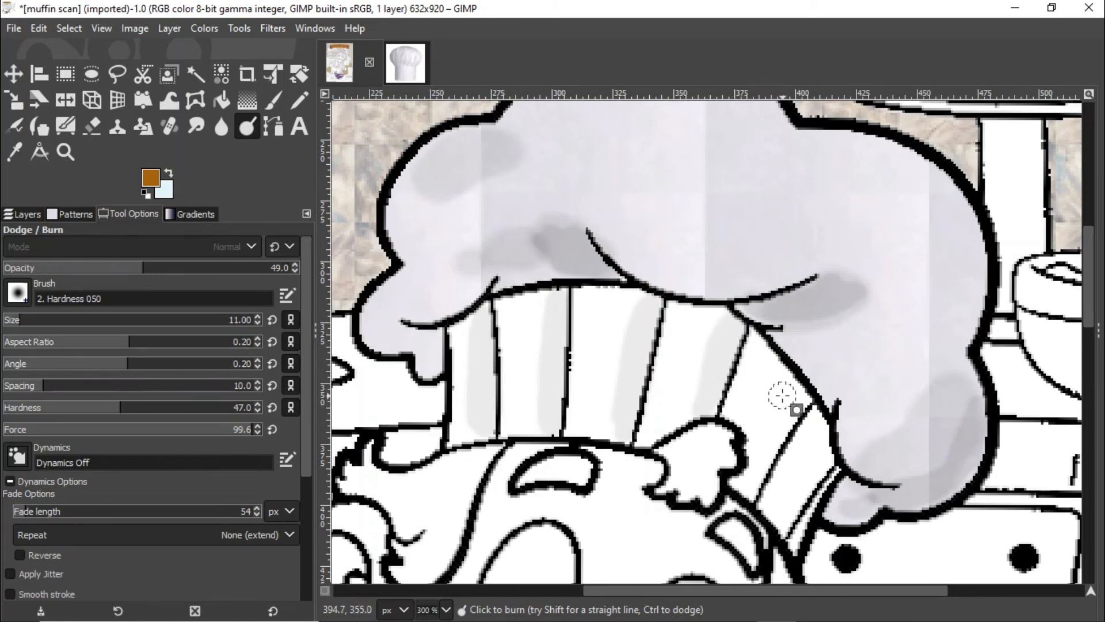
pyautogui.moveTo(796, 398)
pyautogui.mouseDown()
pyautogui.moveTo(748, 490)
pyautogui.moveTo(826, 454)
pyautogui.moveTo(786, 506)
pyautogui.moveTo(812, 489)
pyautogui.moveTo(803, 501)
pyautogui.moveTo(769, 478)
pyautogui.mouseUp()
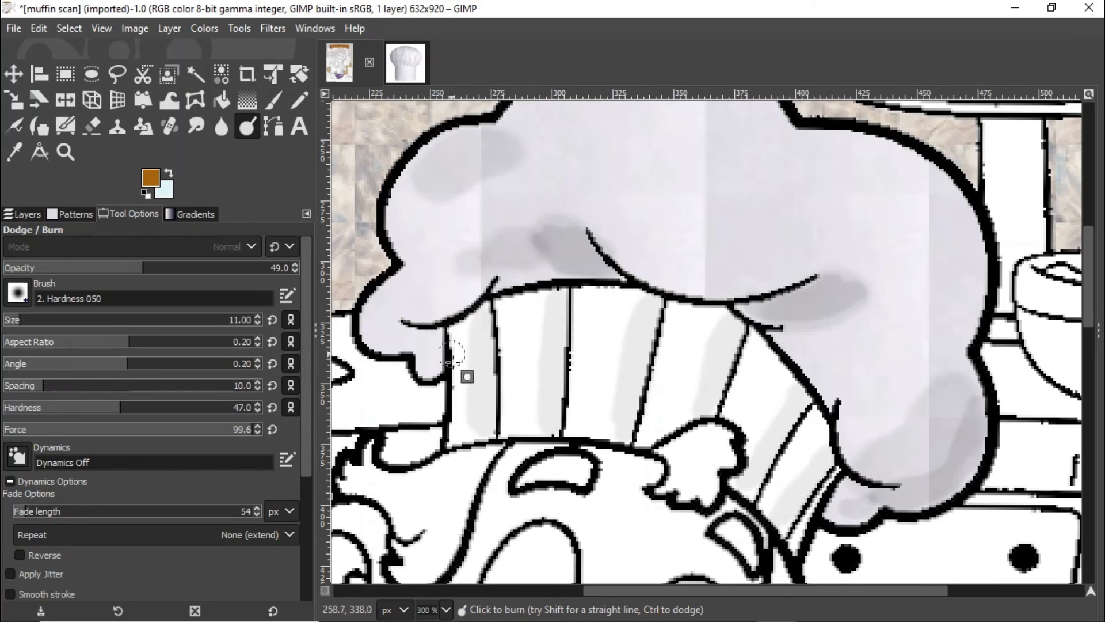
# - Switch to Dodge and lighten highlights along the hat's left edge and on its puffy top
pyautogui.scroll(-6, 210, 396)
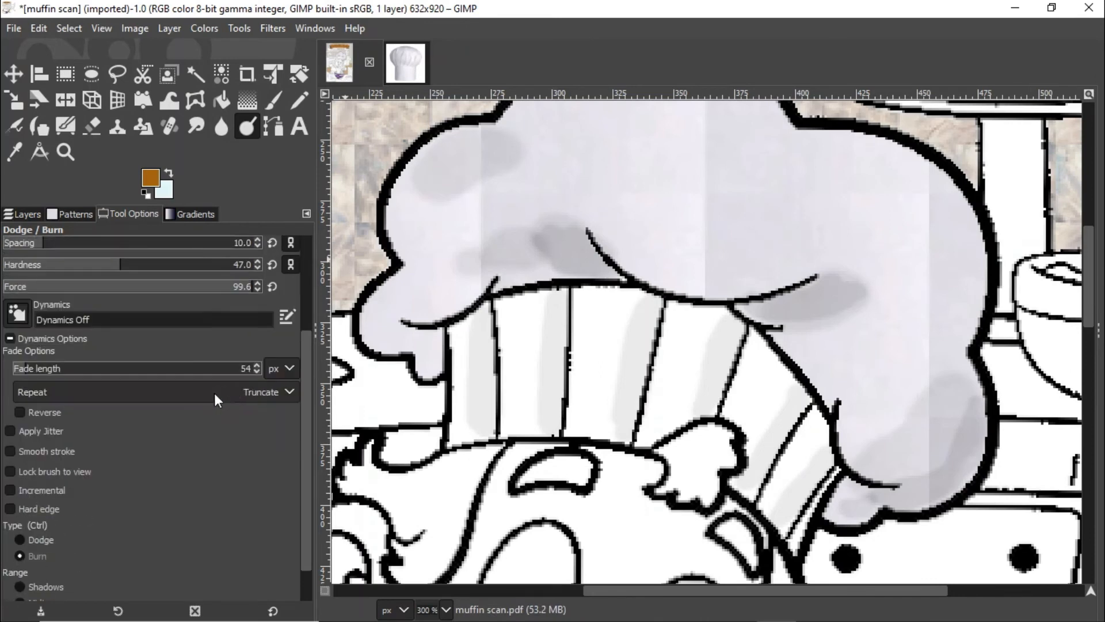
pyautogui.click(17, 538)
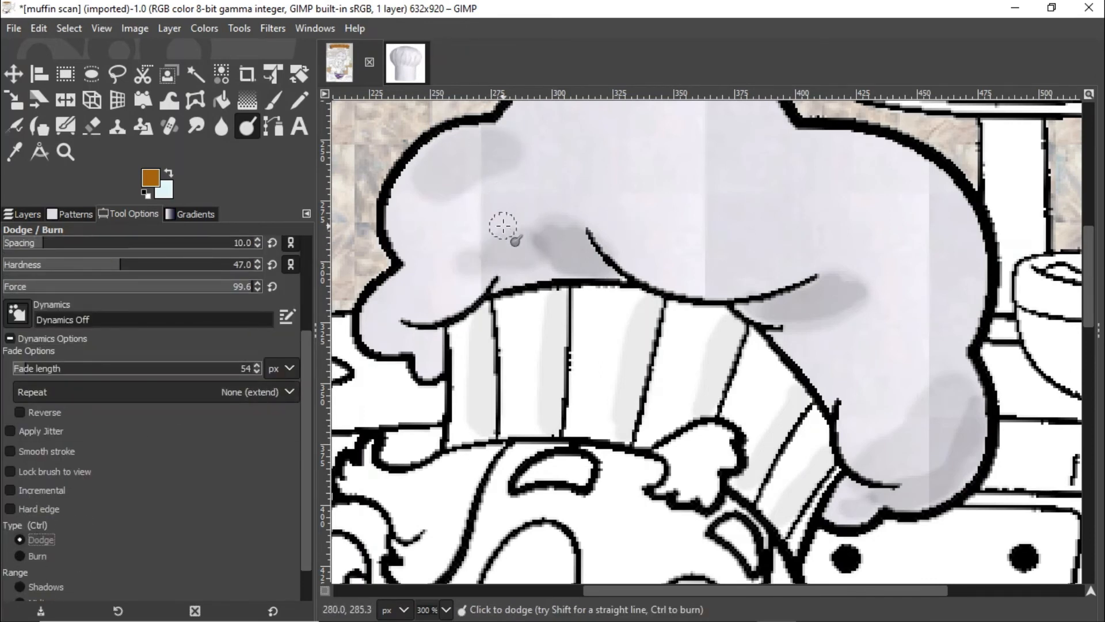
pyautogui.moveTo(476, 136)
pyautogui.mouseDown()
pyautogui.moveTo(421, 168)
pyautogui.moveTo(414, 191)
pyautogui.moveTo(446, 140)
pyautogui.moveTo(495, 138)
pyautogui.moveTo(408, 198)
pyautogui.moveTo(465, 140)
pyautogui.moveTo(494, 136)
pyautogui.moveTo(391, 204)
pyautogui.moveTo(470, 138)
pyautogui.moveTo(598, 123)
pyautogui.moveTo(411, 187)
pyautogui.moveTo(427, 261)
pyautogui.moveTo(374, 324)
pyautogui.moveTo(405, 281)
pyautogui.moveTo(377, 304)
pyautogui.moveTo(386, 339)
pyautogui.mouseUp()
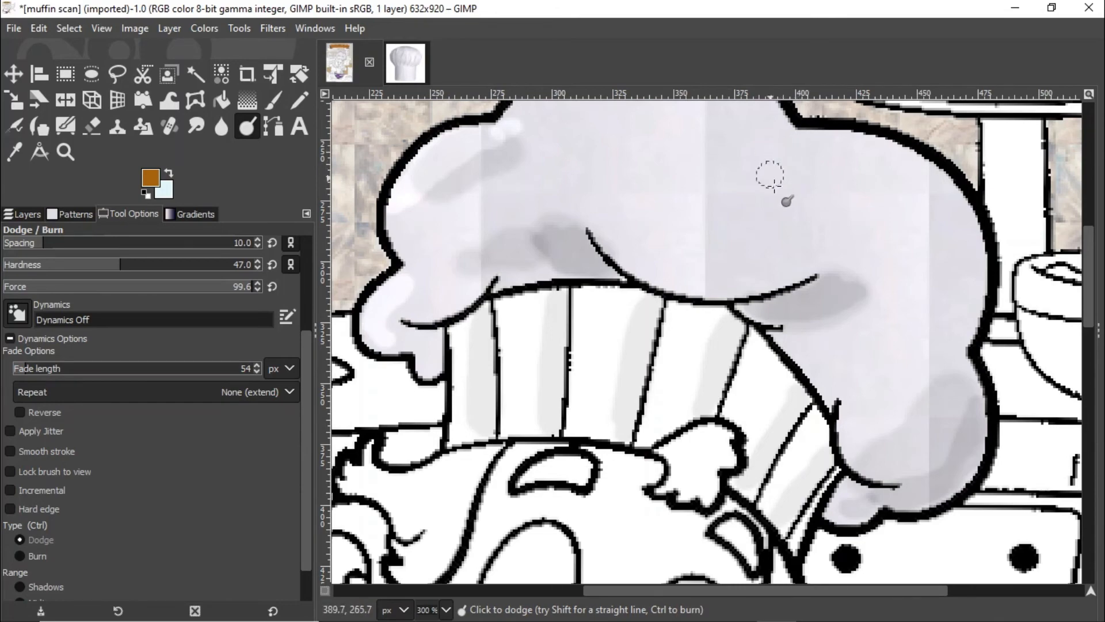
pyautogui.scroll(3, 799, 204)
pyautogui.scroll(-2, 735, 270)
pyautogui.moveTo(718, 187)
pyautogui.mouseDown()
pyautogui.moveTo(774, 233)
pyautogui.moveTo(707, 184)
pyautogui.moveTo(779, 249)
pyautogui.mouseUp()
# - Zoom out to view the shaded hat in the context of the whole coloring page
pyautogui.click(65, 152)
pyautogui.press('ctrl')
pyautogui.click(694, 295)
pyautogui.click(692, 337)
pyautogui.click(695, 349)
pyautogui.click(697, 359)
pyautogui.moveTo(696, 370); pyautogui.dragTo(653, 287)
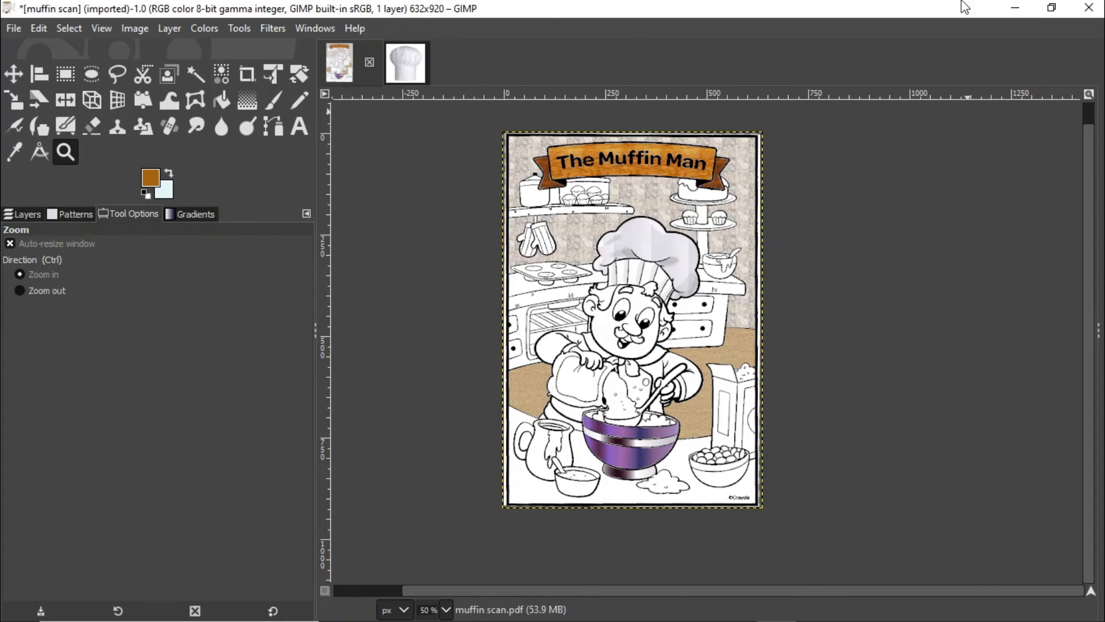
# - Open the recent file muffingradient.xcf
pyautogui.click(15, 29)
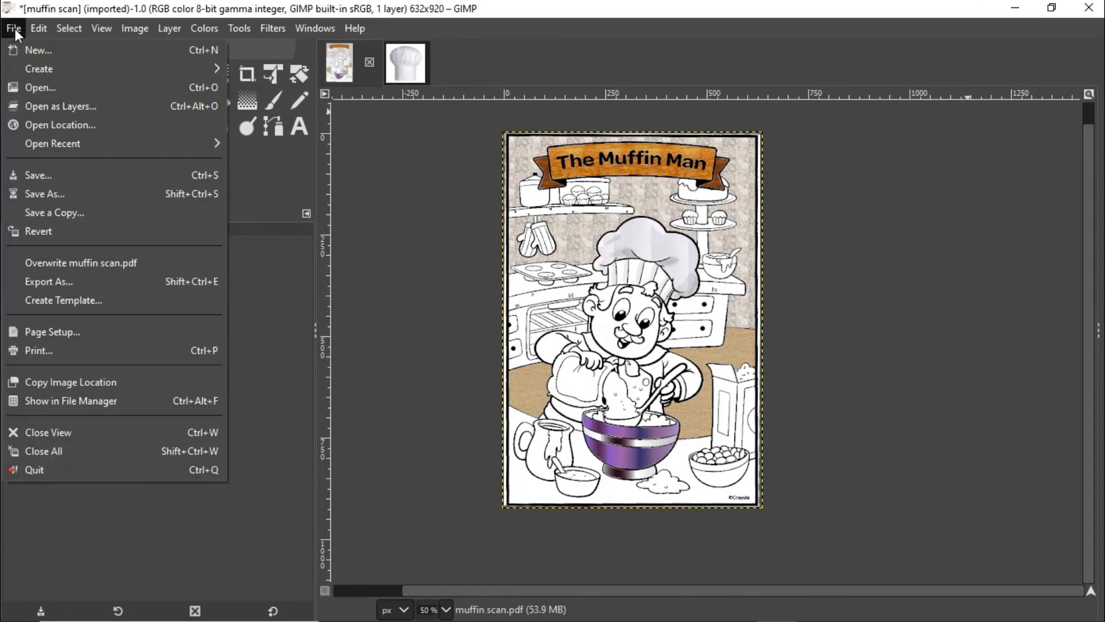
pyautogui.moveTo(50, 143)
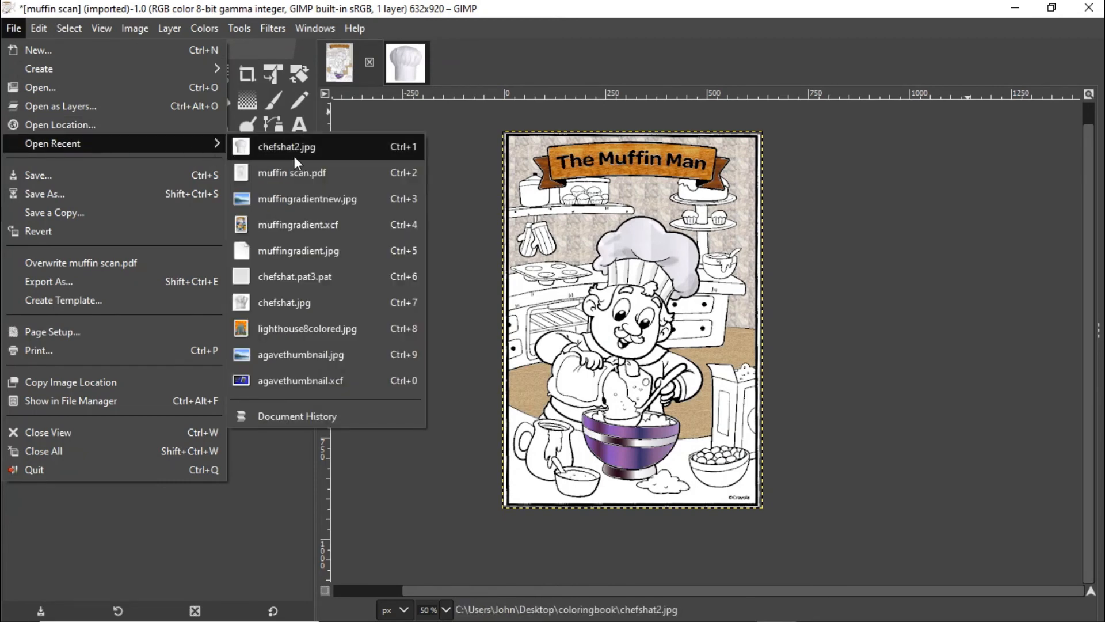
pyautogui.click(307, 223)
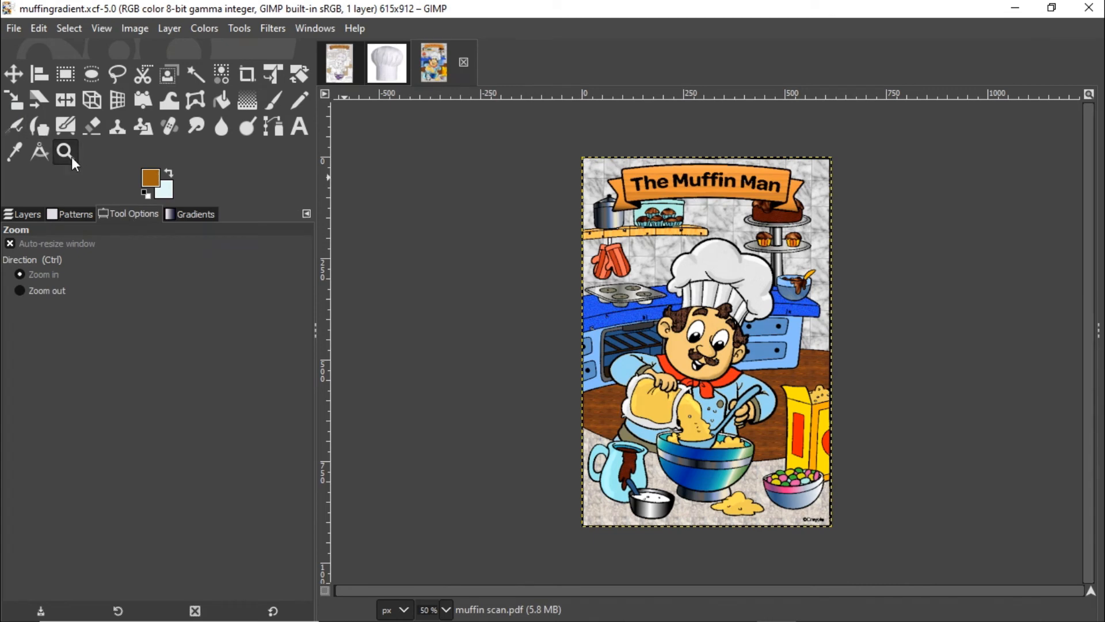
# - Examine the patterns, gradients and shading across the finished Muffin Man picture at 100% zoom
pyautogui.click(630, 306)
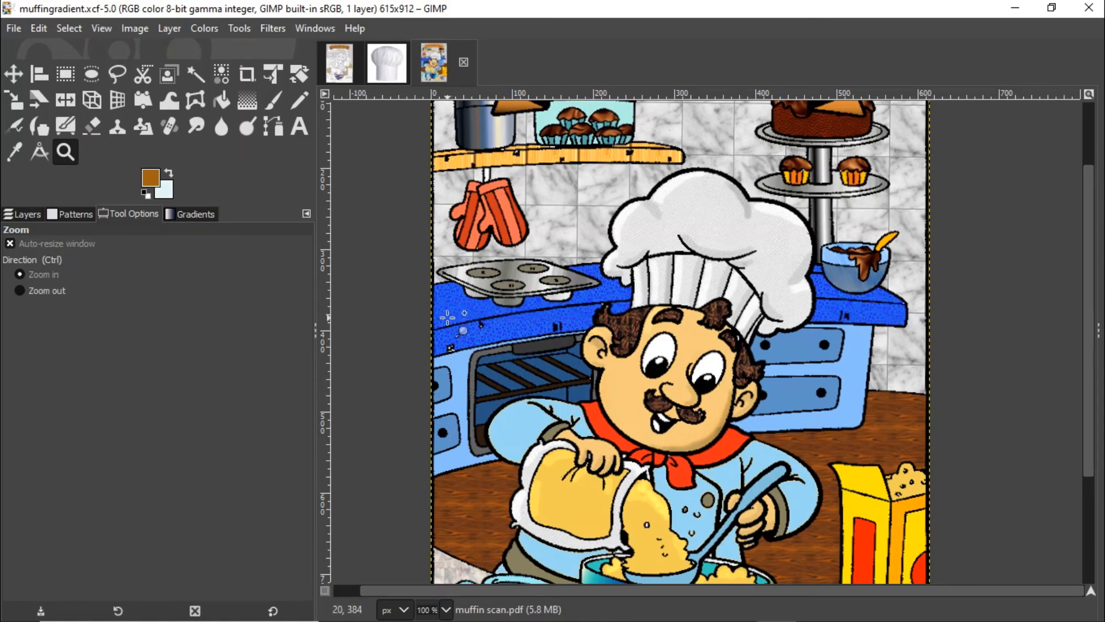
pyautogui.scroll(-5, 534, 403)
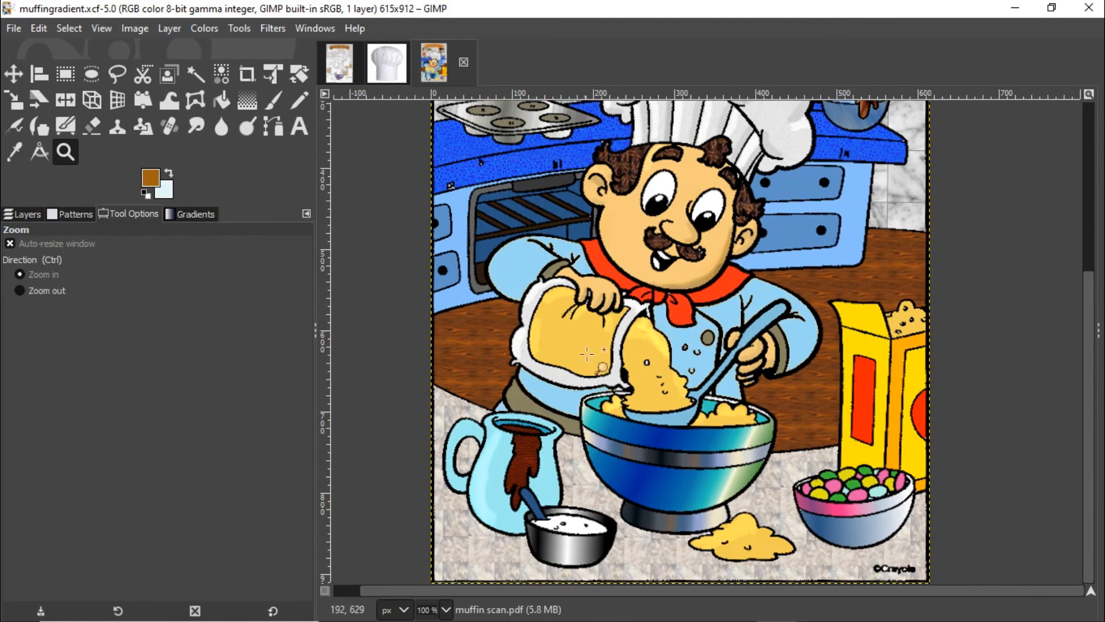
pyautogui.scroll(3, 633, 184)
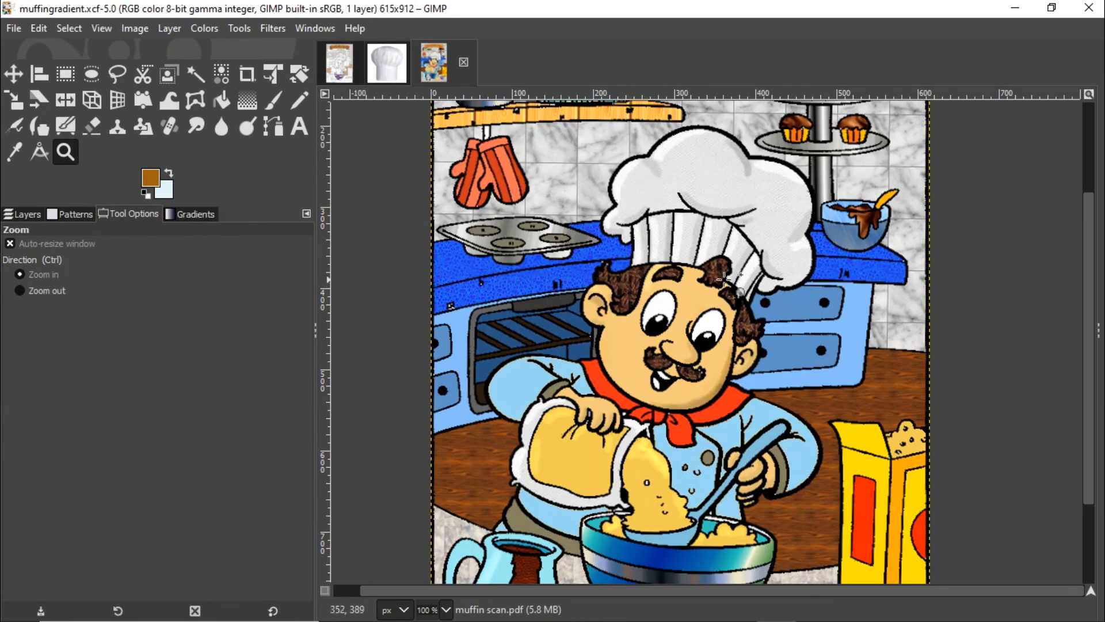
pyautogui.scroll(-4, 652, 380)
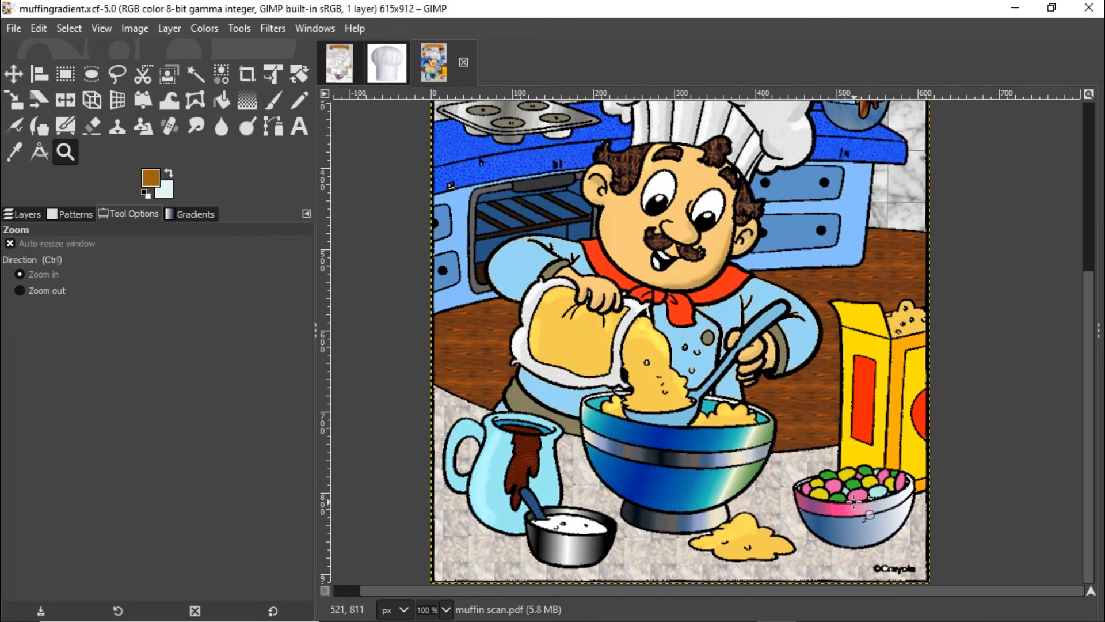
pyautogui.scroll(8, 883, 410)
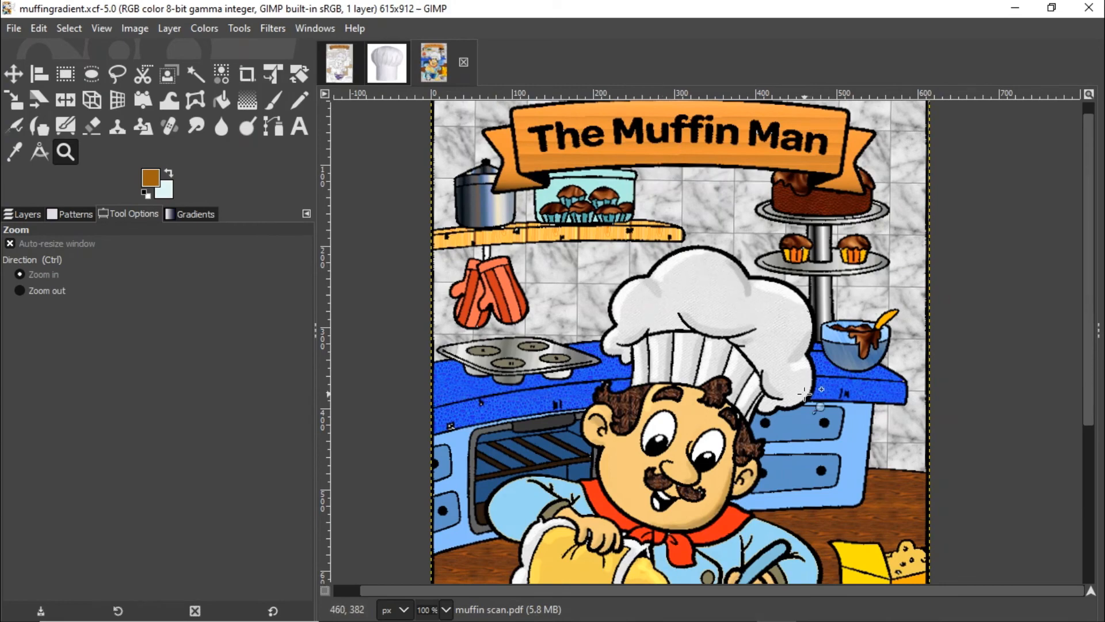
pyautogui.scroll(-8, 714, 280)
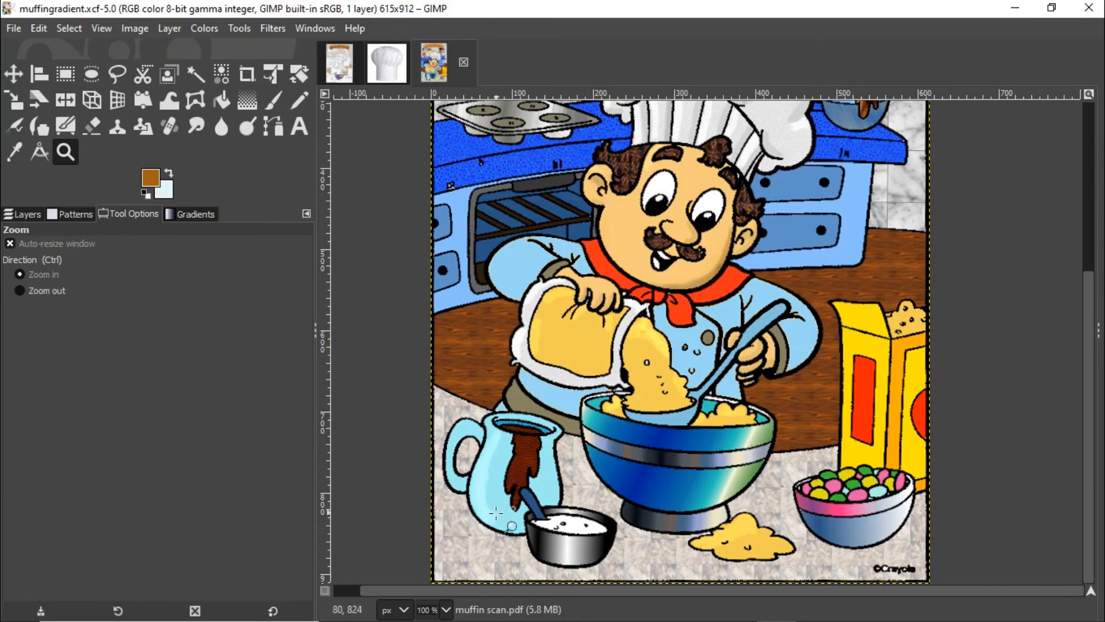
pyautogui.scroll(5, 778, 307)
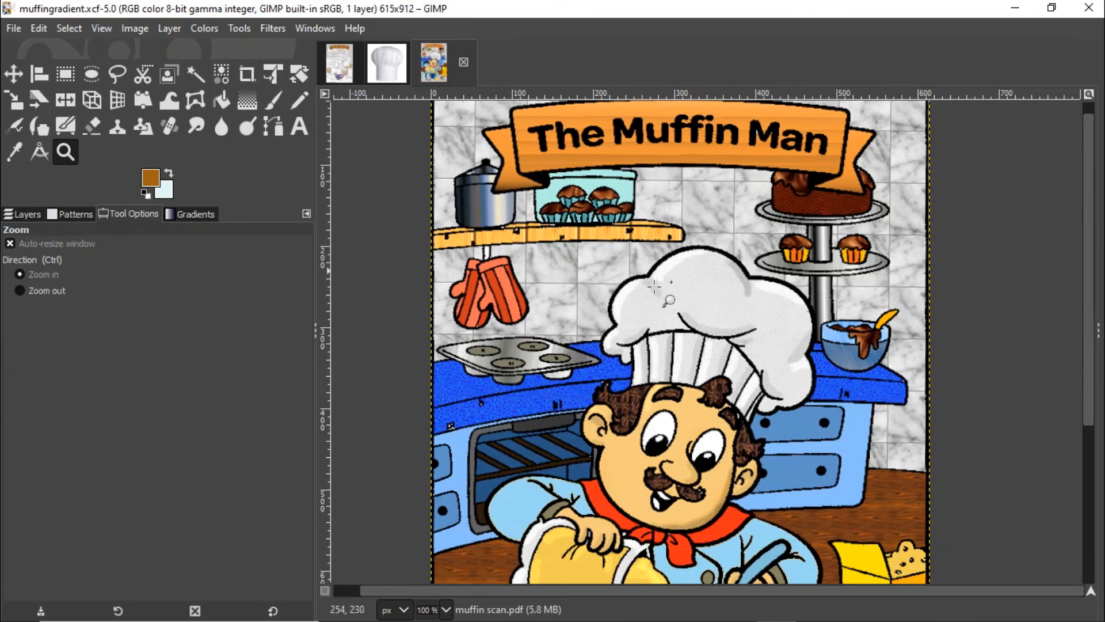
# - Export the finished picture to the "from crayola" folder as muffingradient2.jpg with JPEG quality 90
pyautogui.click(9, 28)
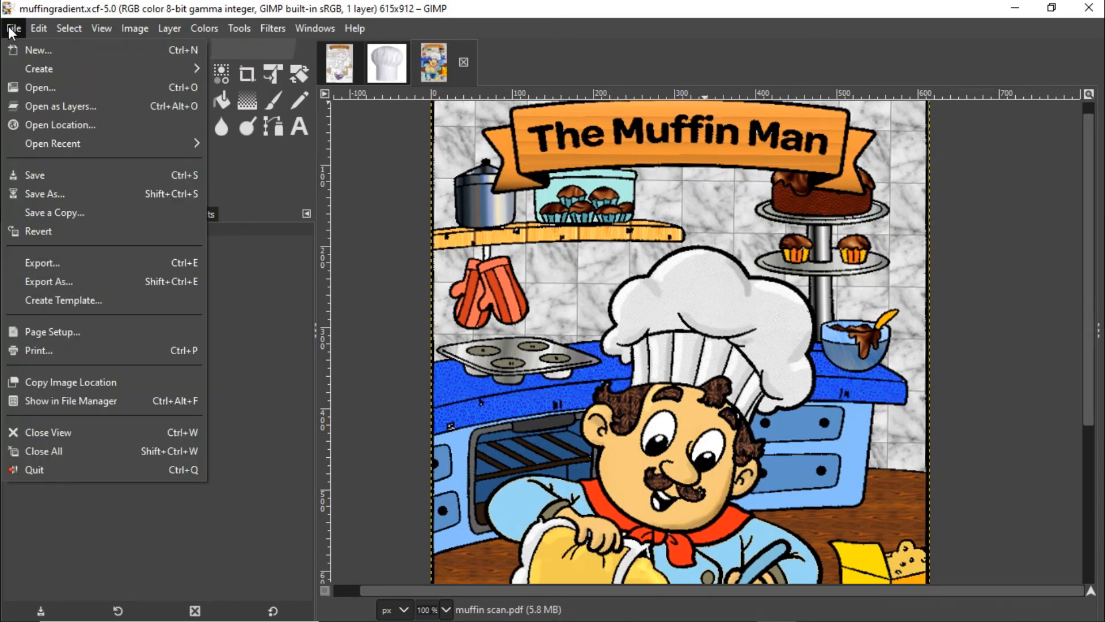
pyautogui.click(49, 281)
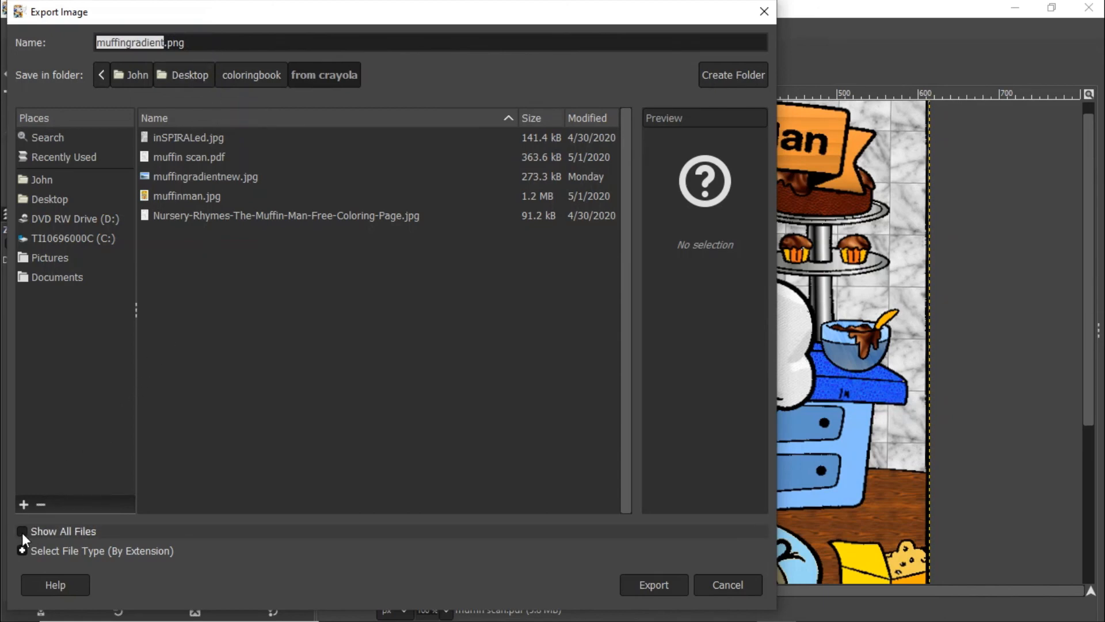
pyautogui.click(180, 42)
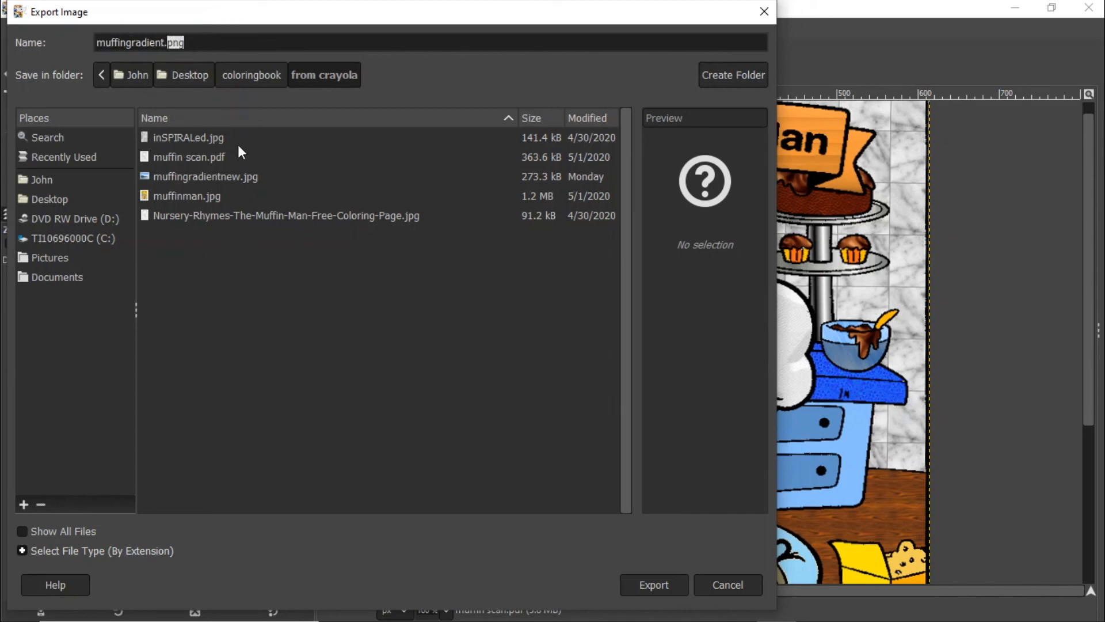
pyautogui.write('jpg')
pyautogui.click(652, 585)
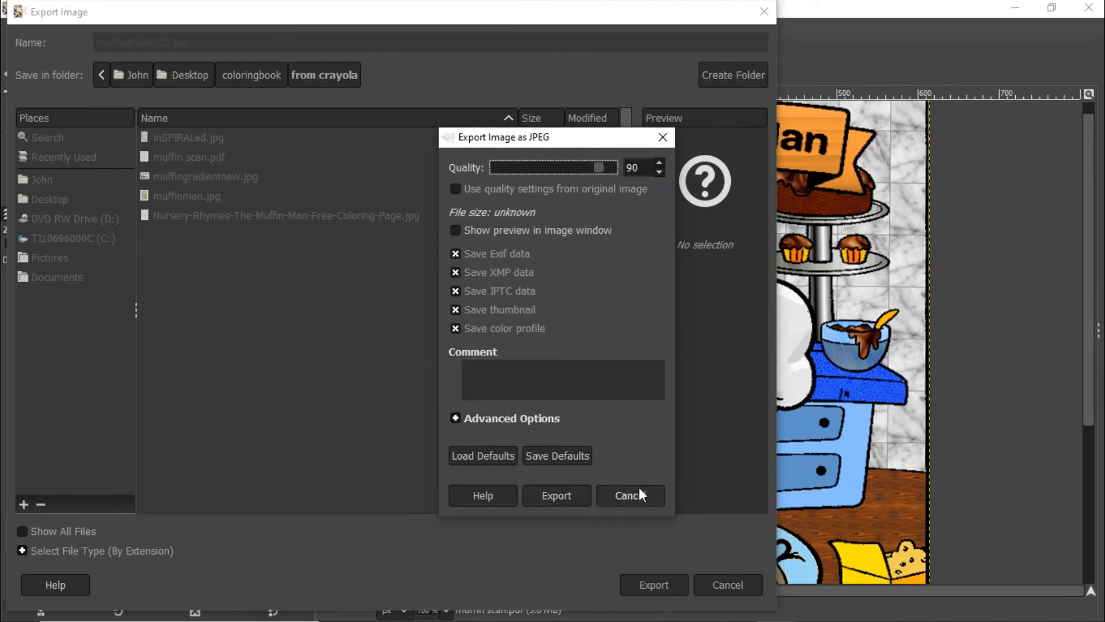
pyautogui.click(556, 496)
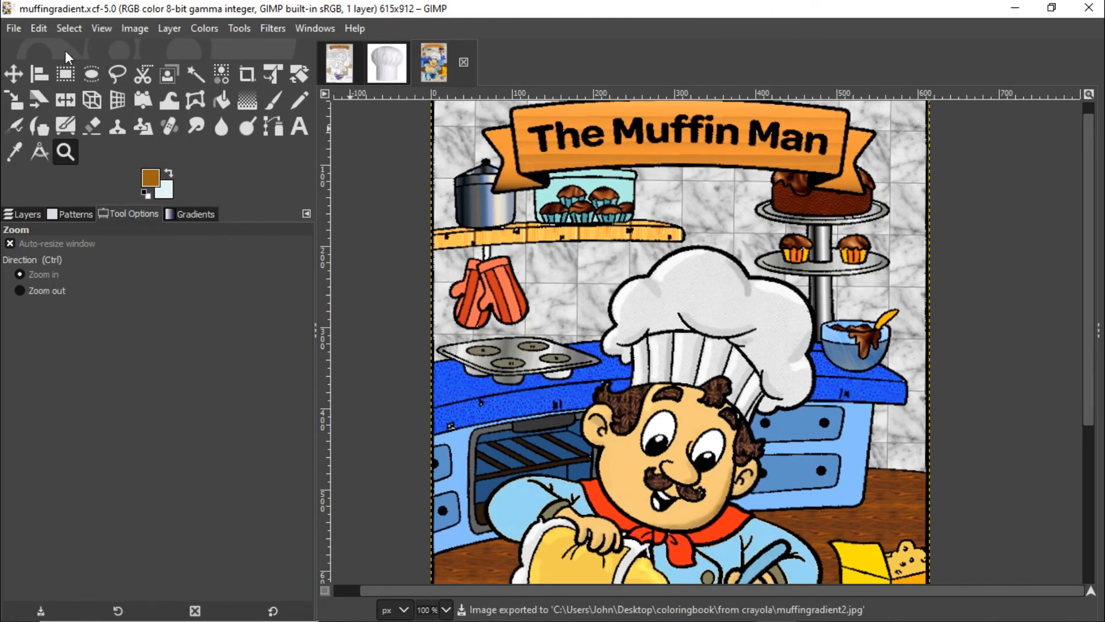
# - Check the printer options for the finished picture and close them without printing
pyautogui.click(11, 28)
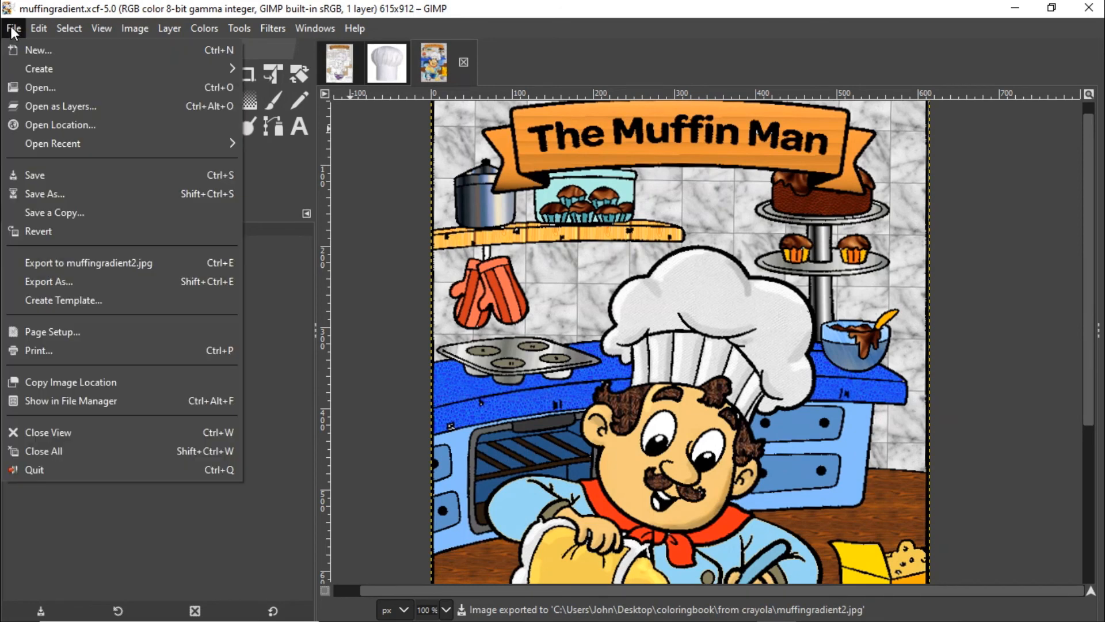
pyautogui.click(33, 350)
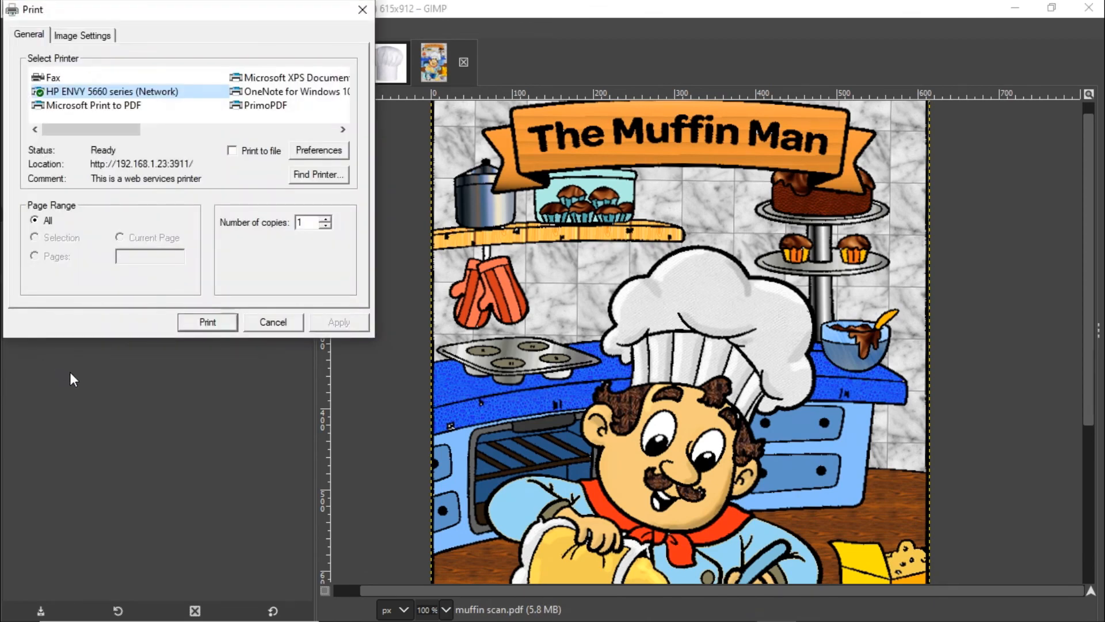
pyautogui.click(274, 325)
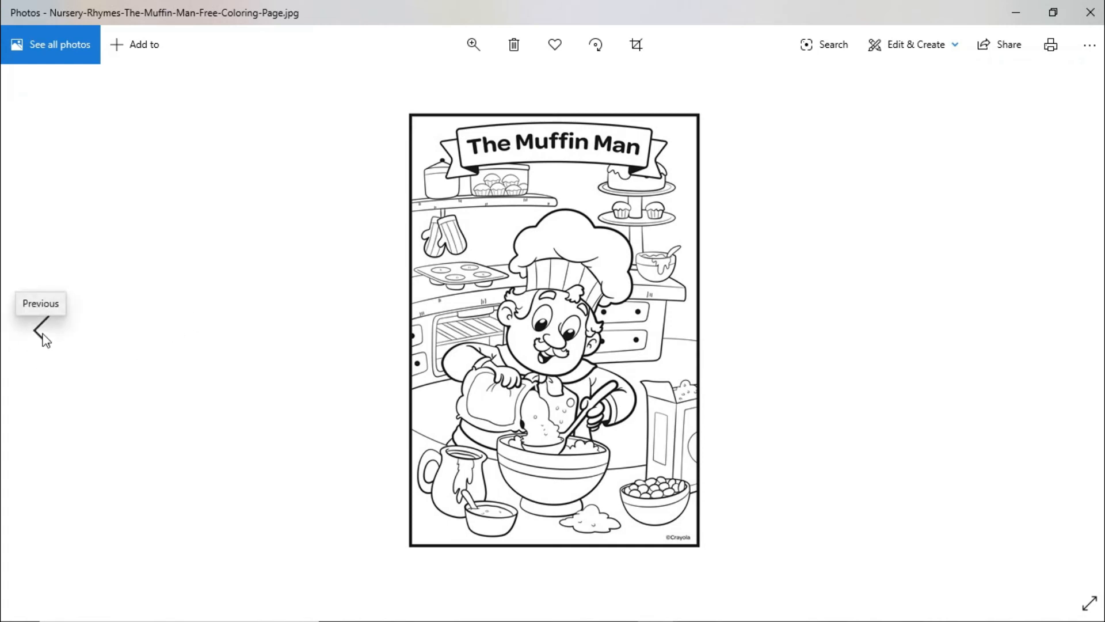
# - In Photos, browse back from the blank coloring page through muffinman.jpg to muffingradientnew.jpg to compare the versions
pyautogui.click(43, 333)
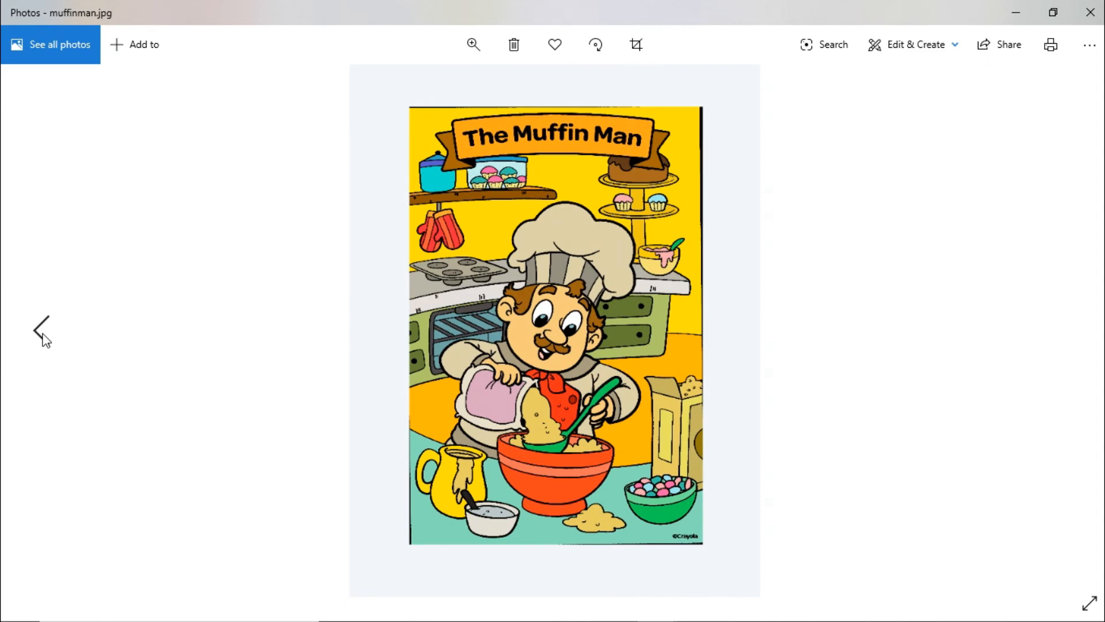
pyautogui.click(43, 332)
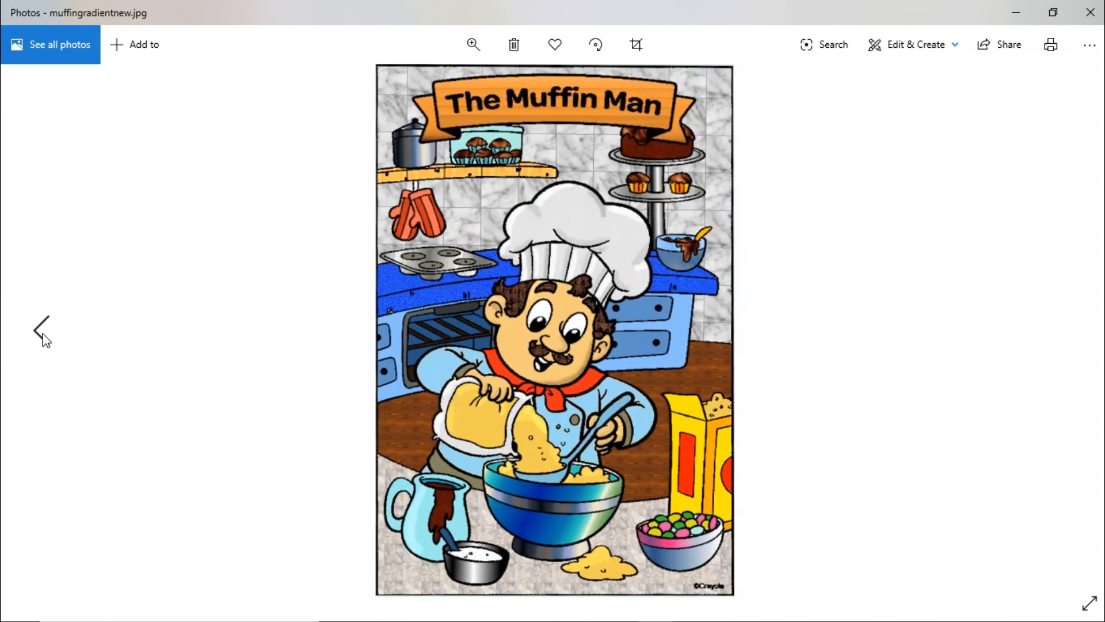